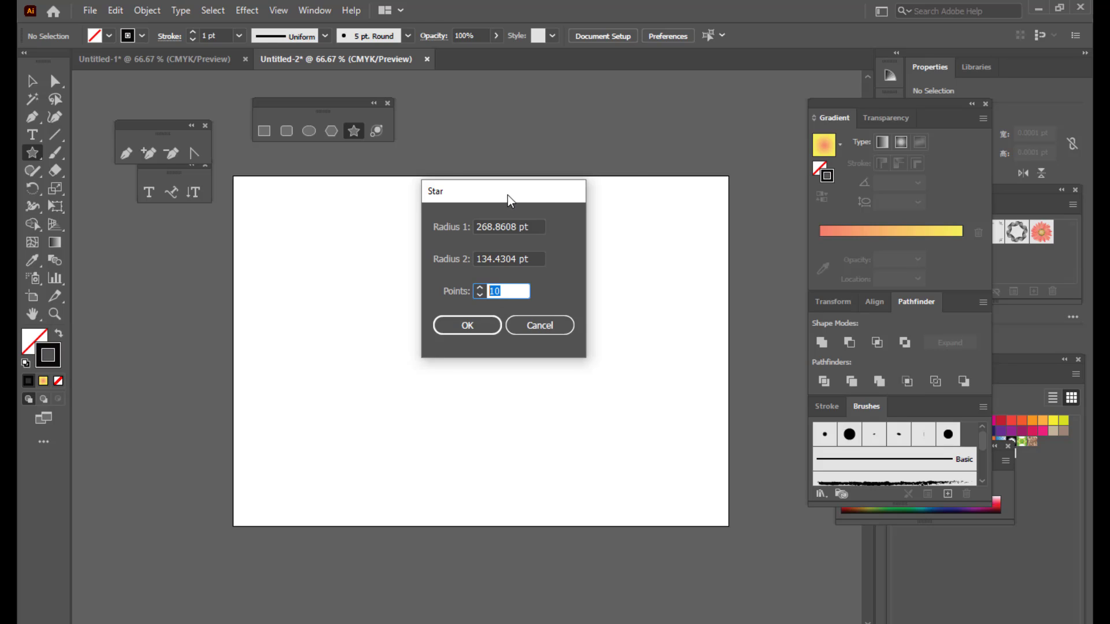
- Create a 10-point star with radii of 268.8608 pt and 134.4304 pt and move it fully onto the artboard
drag(507, 195, 535, 196)
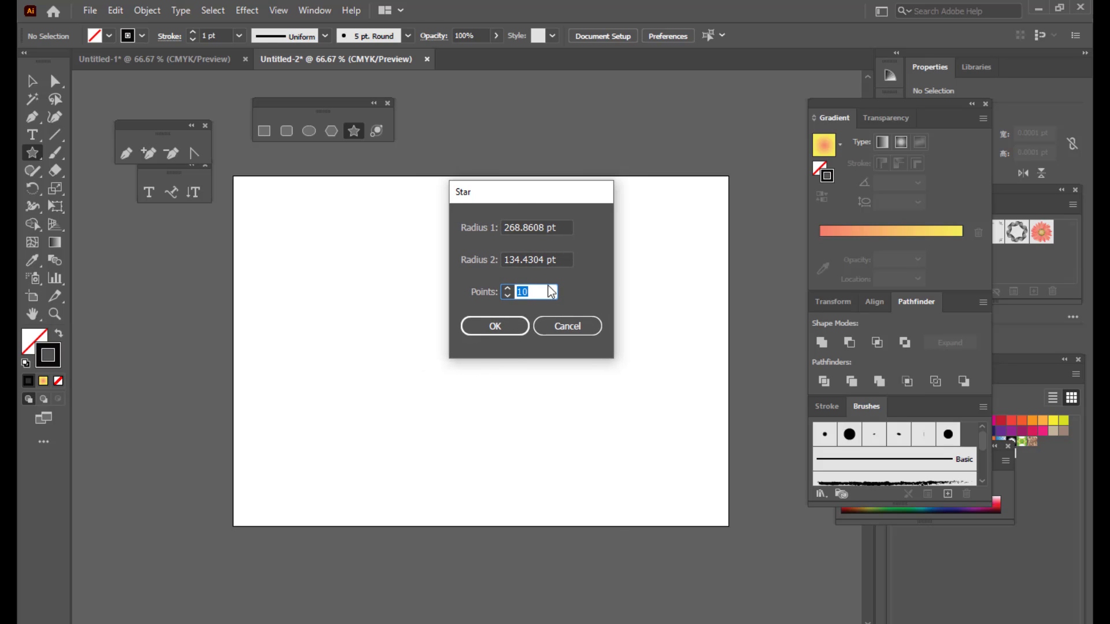
click(492, 327)
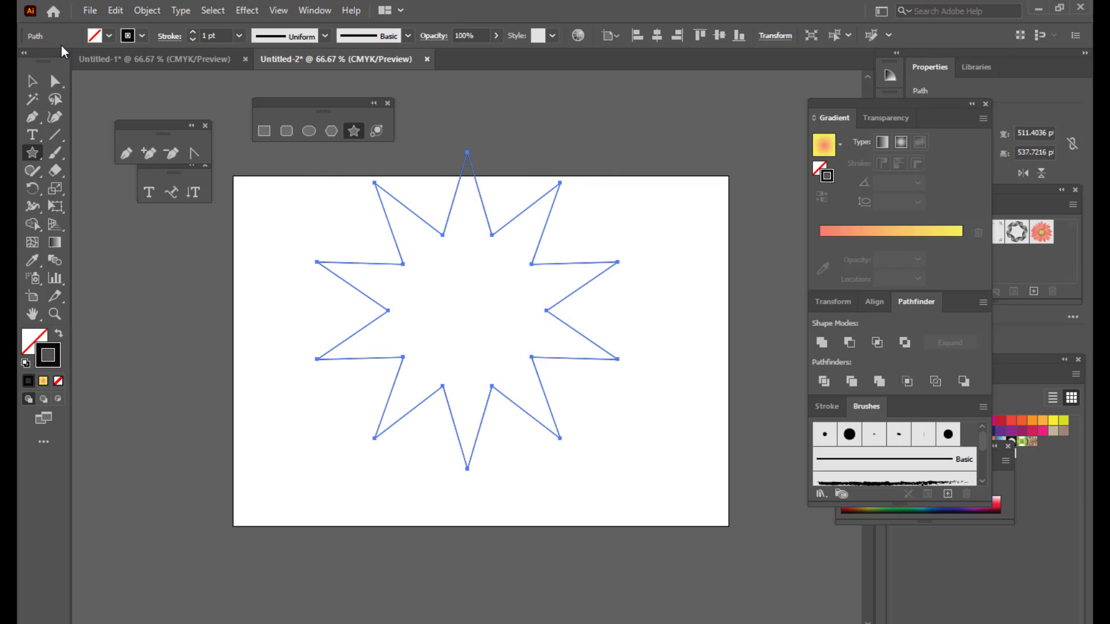
click(32, 83)
drag(514, 217, 537, 256)
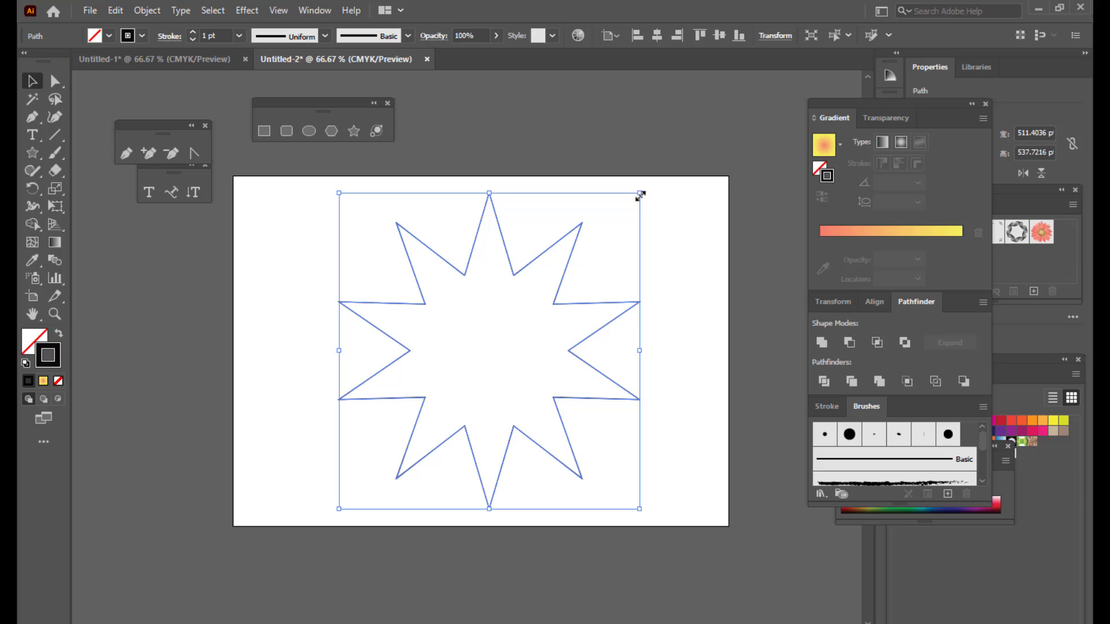
- Scale the star down from its centre to about 431 by 453 pt and centre it on the artboard
drag(641, 192, 616, 217)
drag(558, 268, 549, 264)
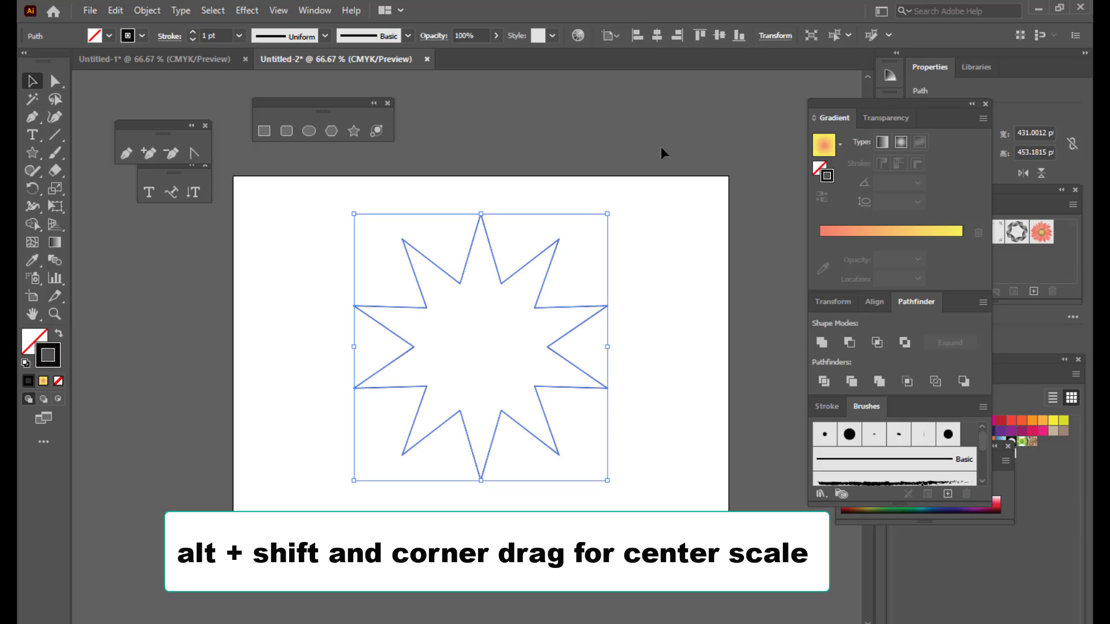
click(574, 156)
click(544, 248)
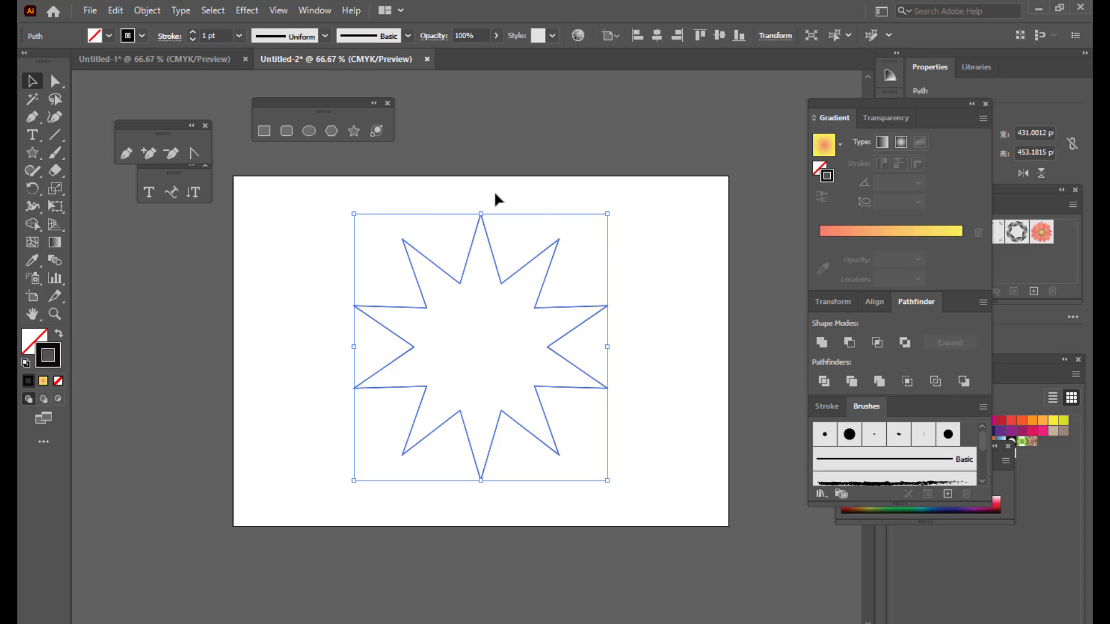
click(567, 198)
click(525, 266)
- Select the ten outer tip anchor points of the star and convert them to smooth points to form rounded petals
click(55, 81)
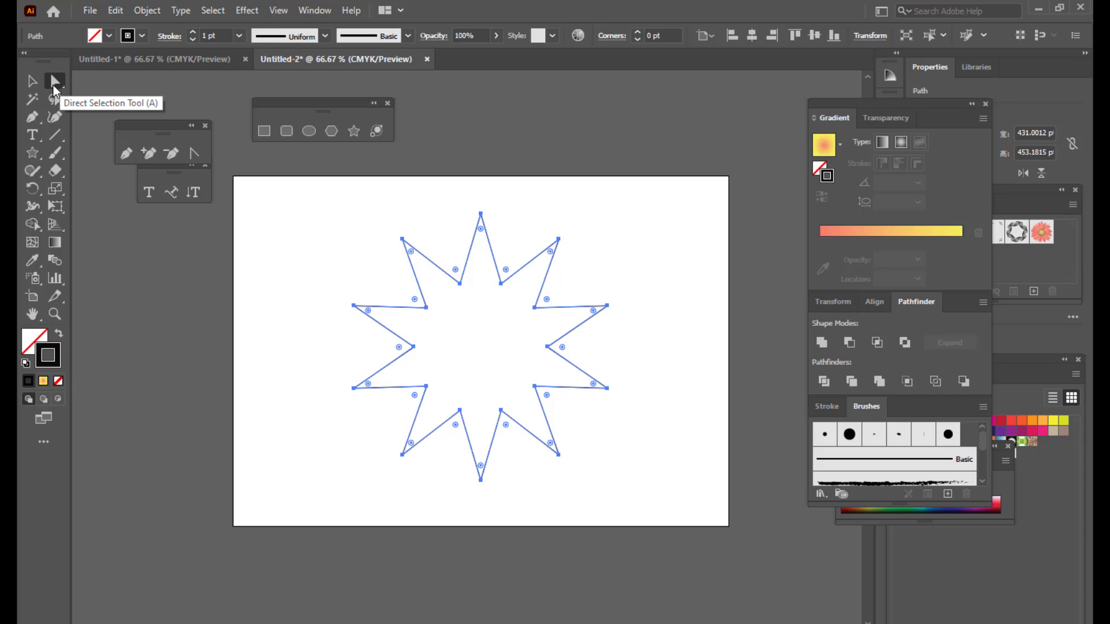
click(480, 214)
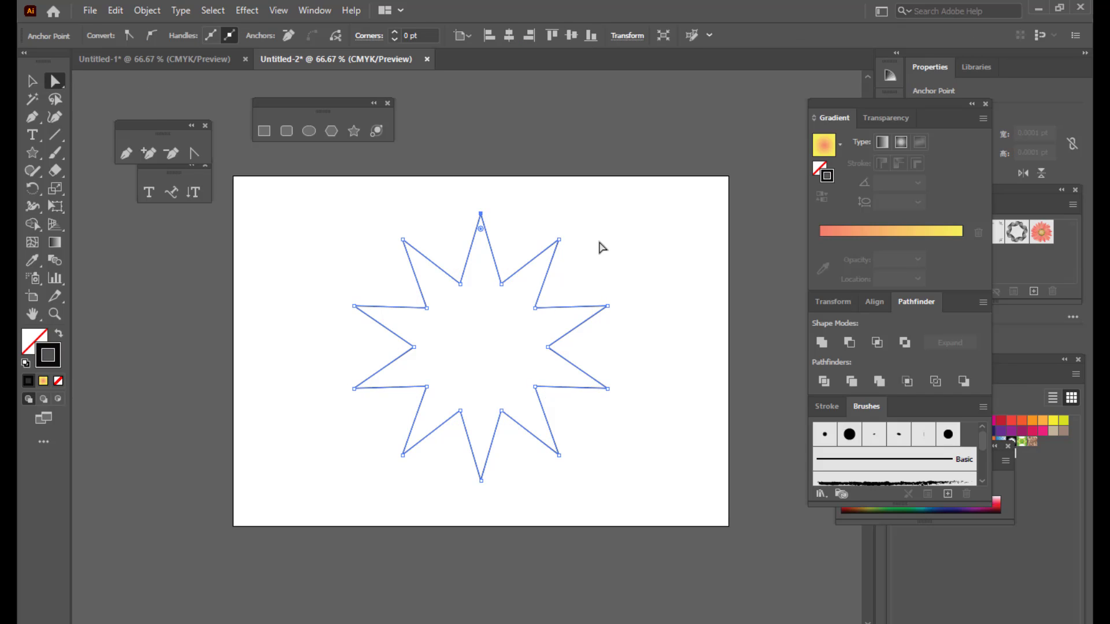
shift+click(559, 239)
shift+click(607, 305)
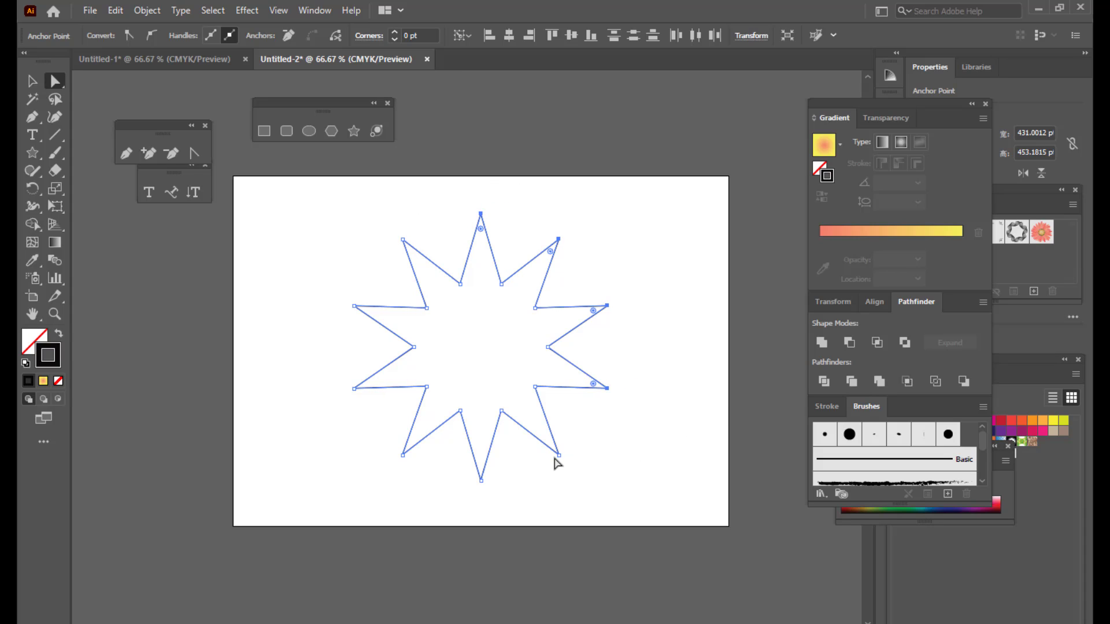
shift+click(558, 455)
shift+click(480, 480)
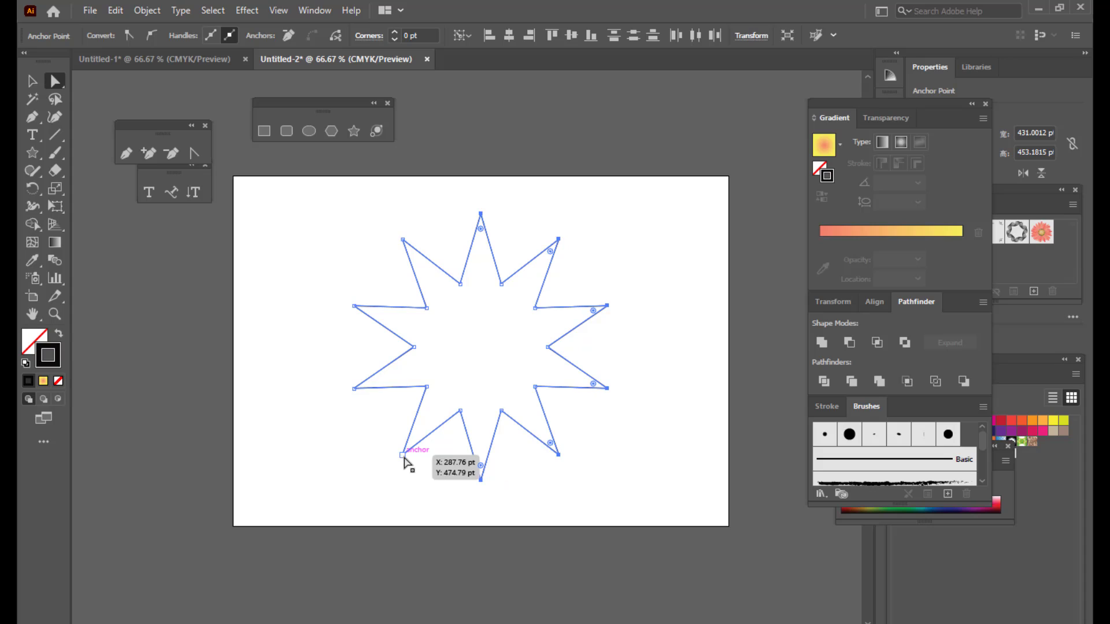
shift+click(403, 455)
shift+click(354, 389)
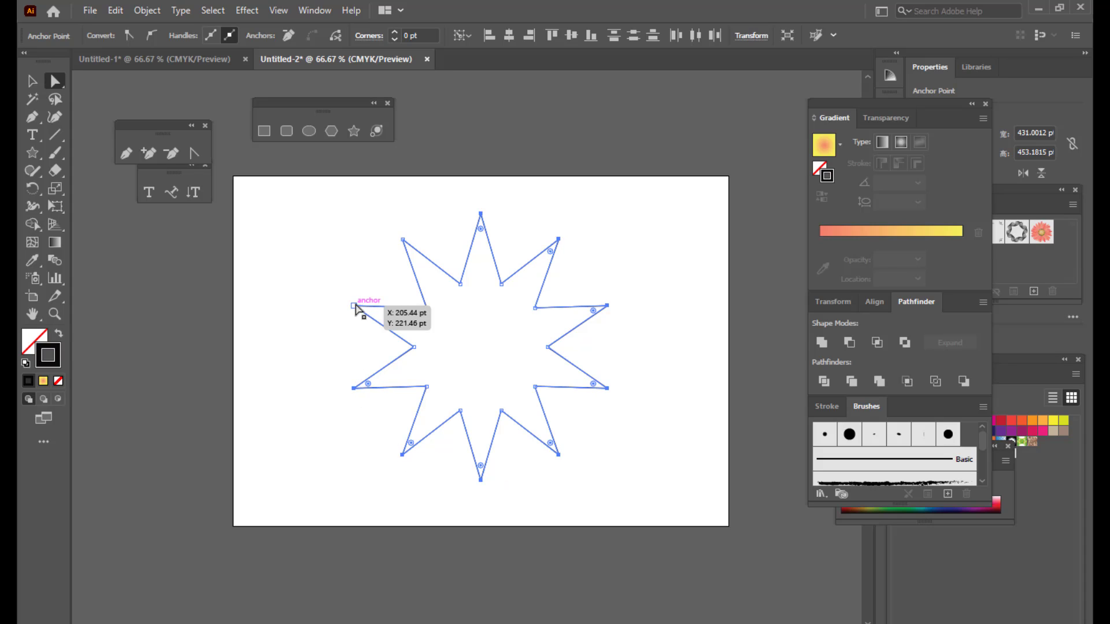
shift+click(353, 305)
shift+click(403, 238)
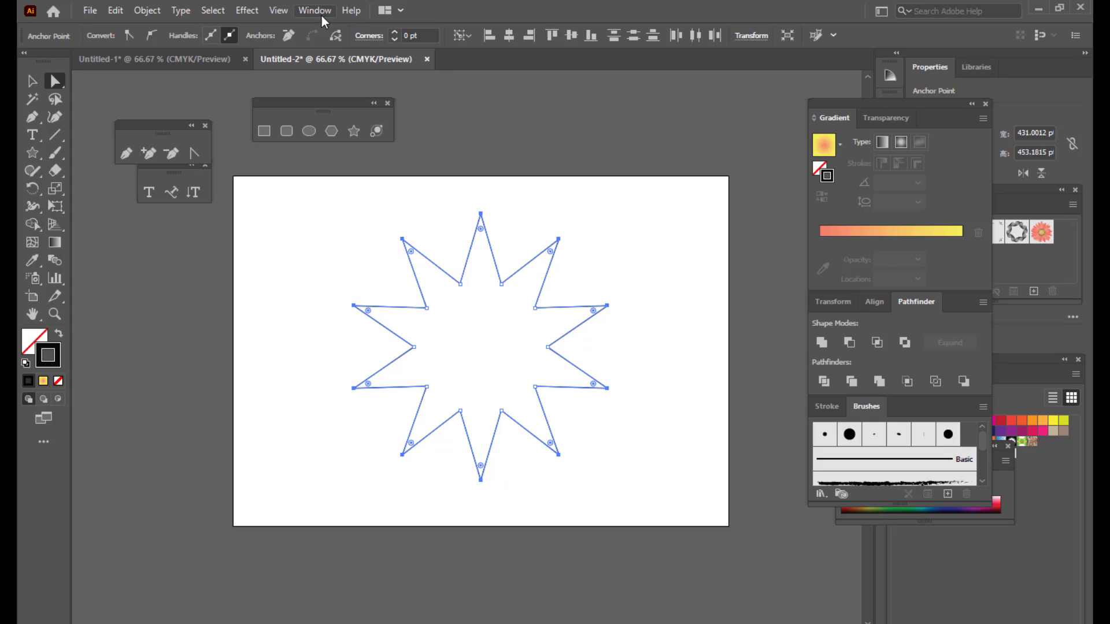
click(154, 37)
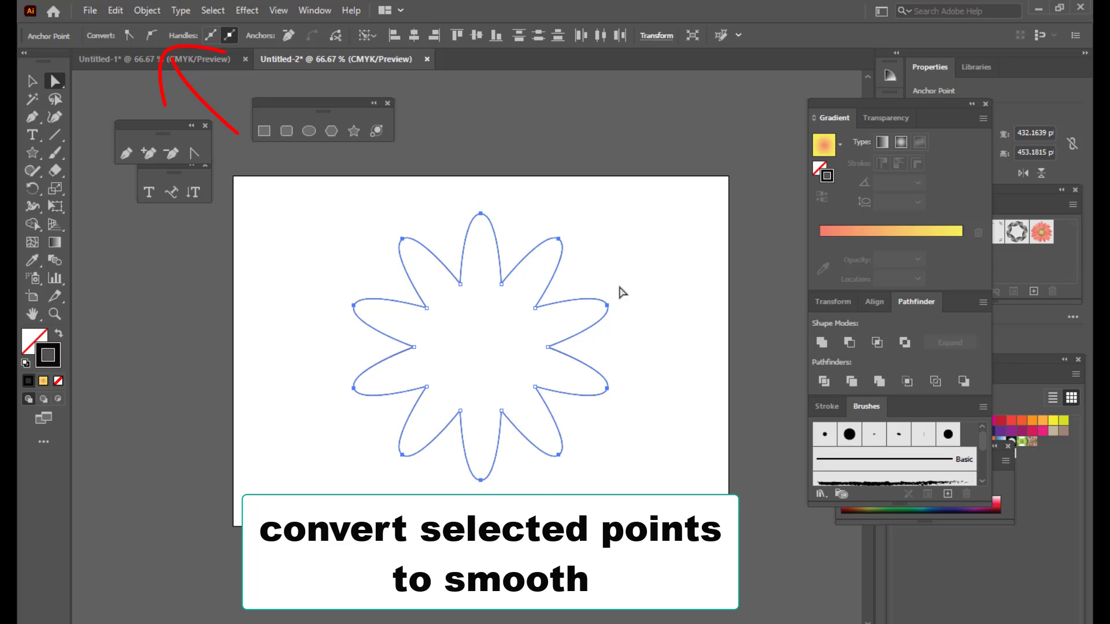
- Scale the flower shape down proportionally to about 174 by 182 pt in the middle of the artboard and deselect it
key(v)
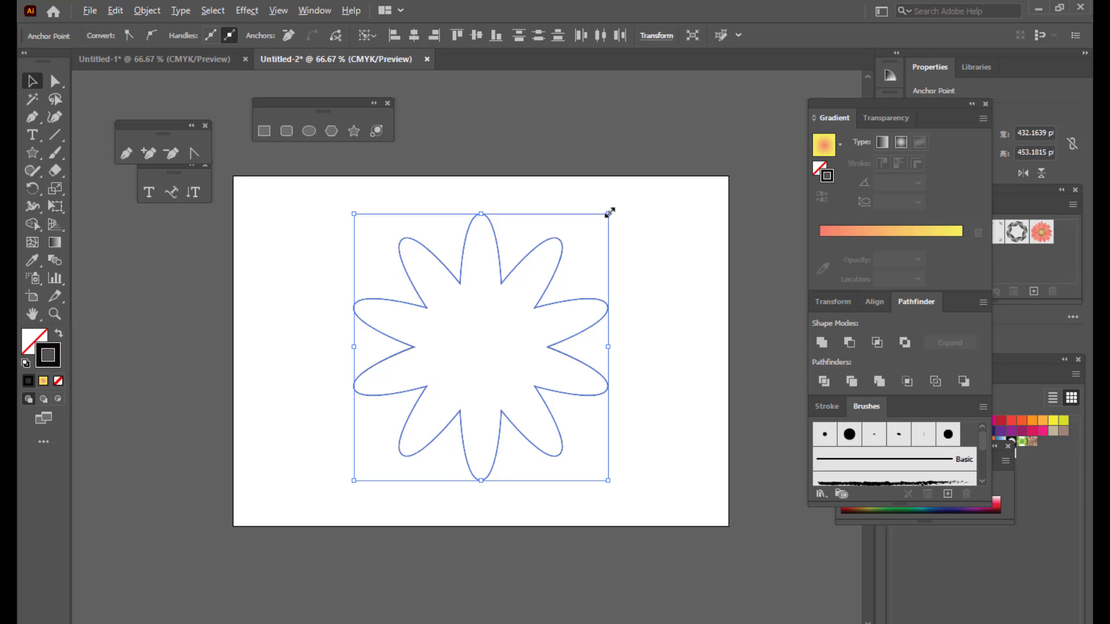
drag(609, 212, 539, 289)
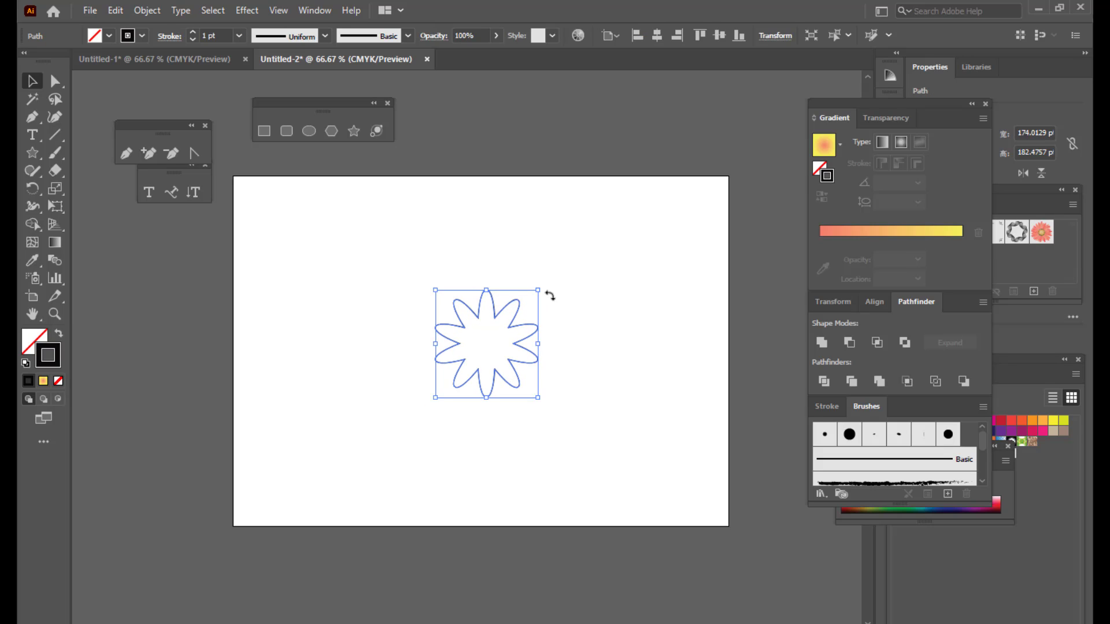
click(607, 323)
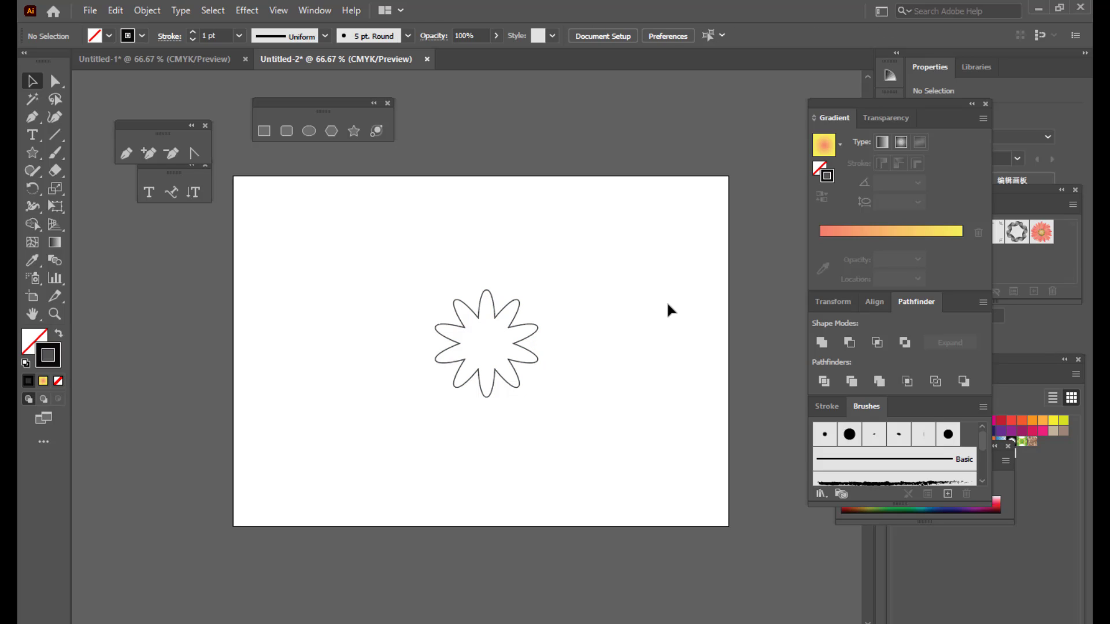
- Duplicate the flower in front of itself and enlarge the copy from its centre to about 505 by 529 pt
click(527, 328)
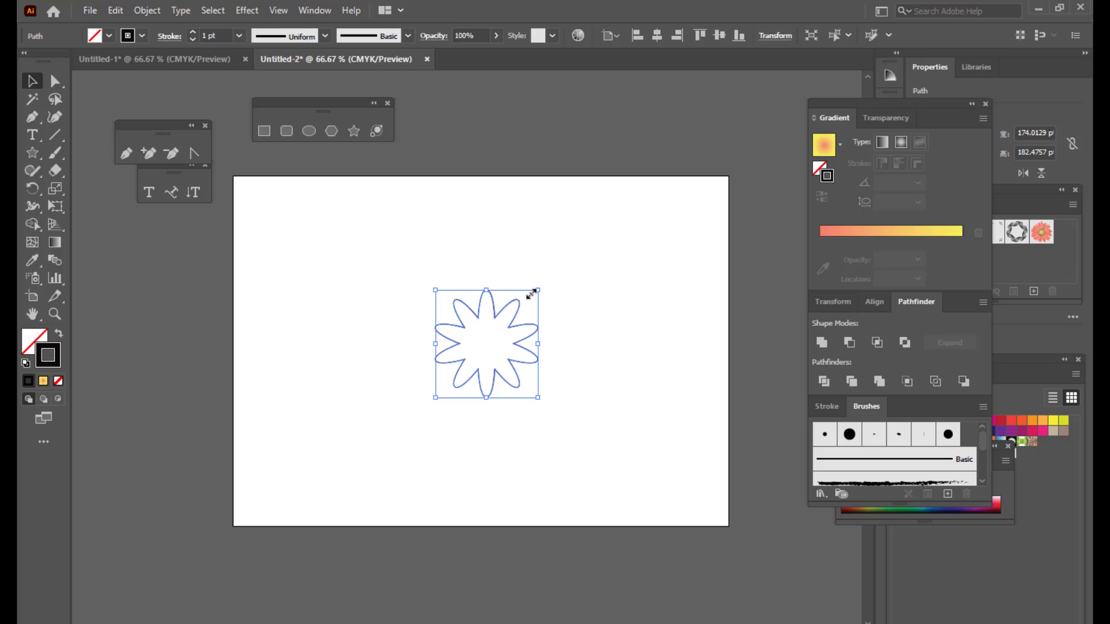
key(ctrl)
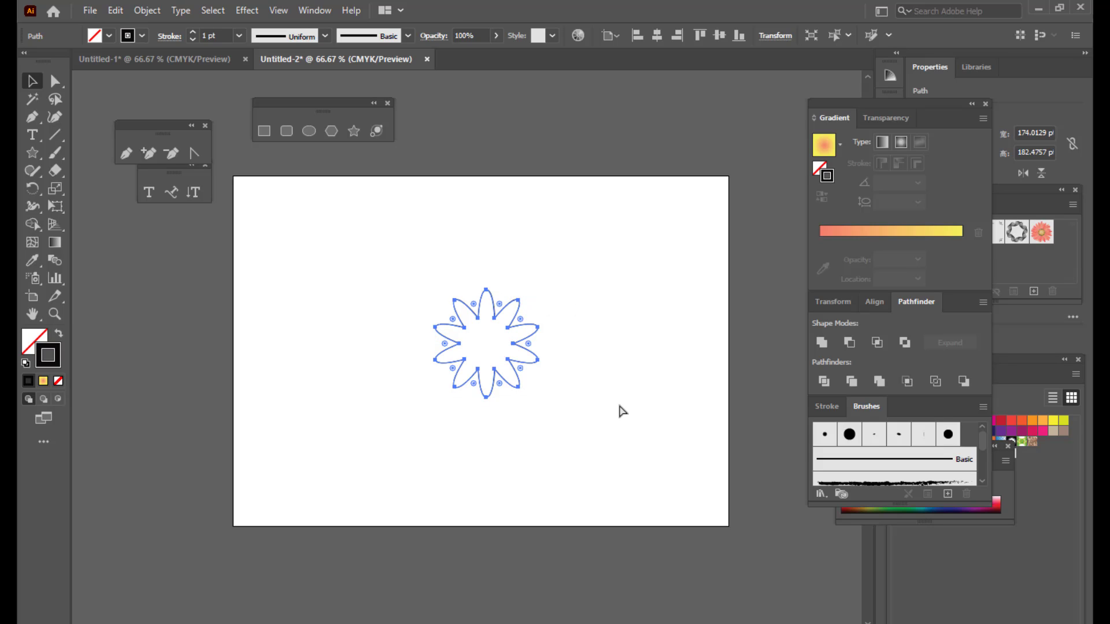
key(ctrl)
key(ctrl+f)
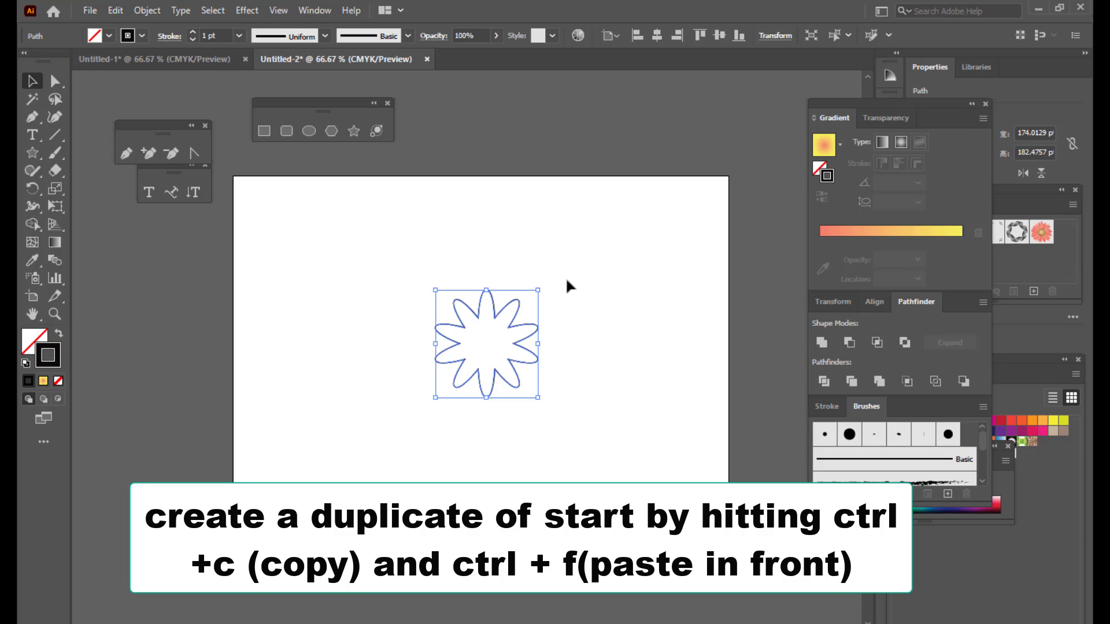
drag(538, 290, 636, 181)
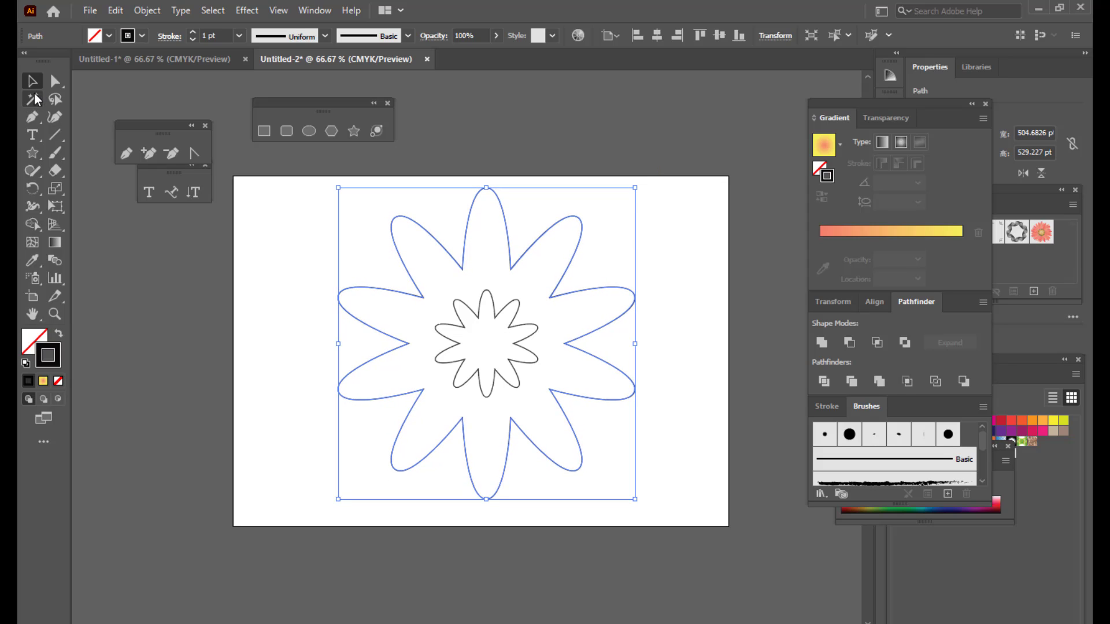
- Scale the small inner flower down further from its centre, deselect it and switch to the Direct Selection tool
click(576, 339)
click(522, 302)
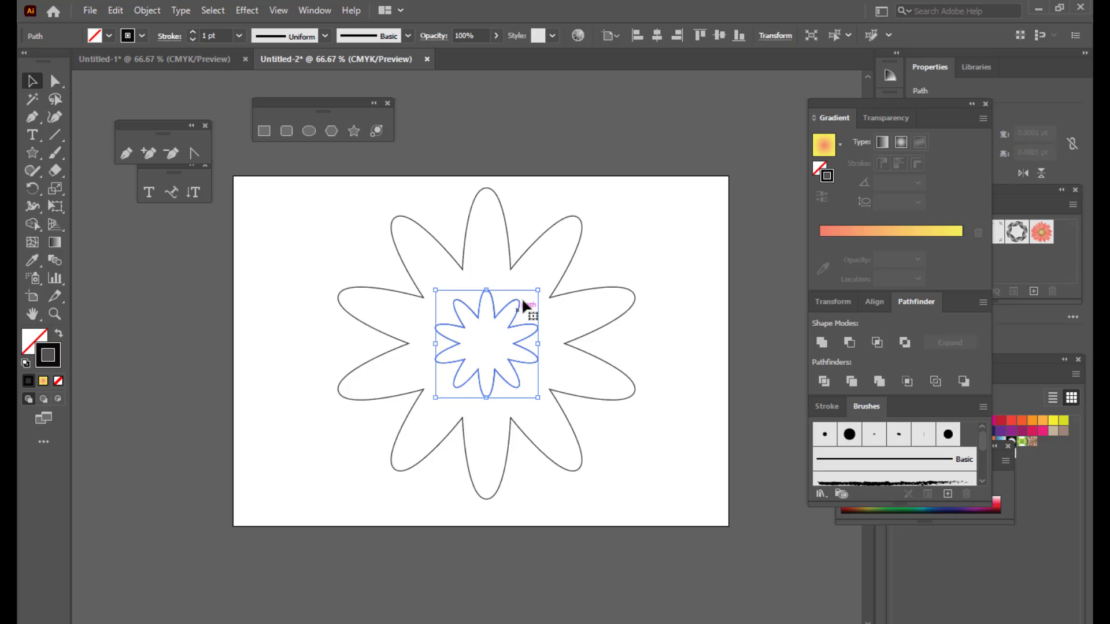
drag(538, 290, 524, 309)
click(646, 225)
click(56, 82)
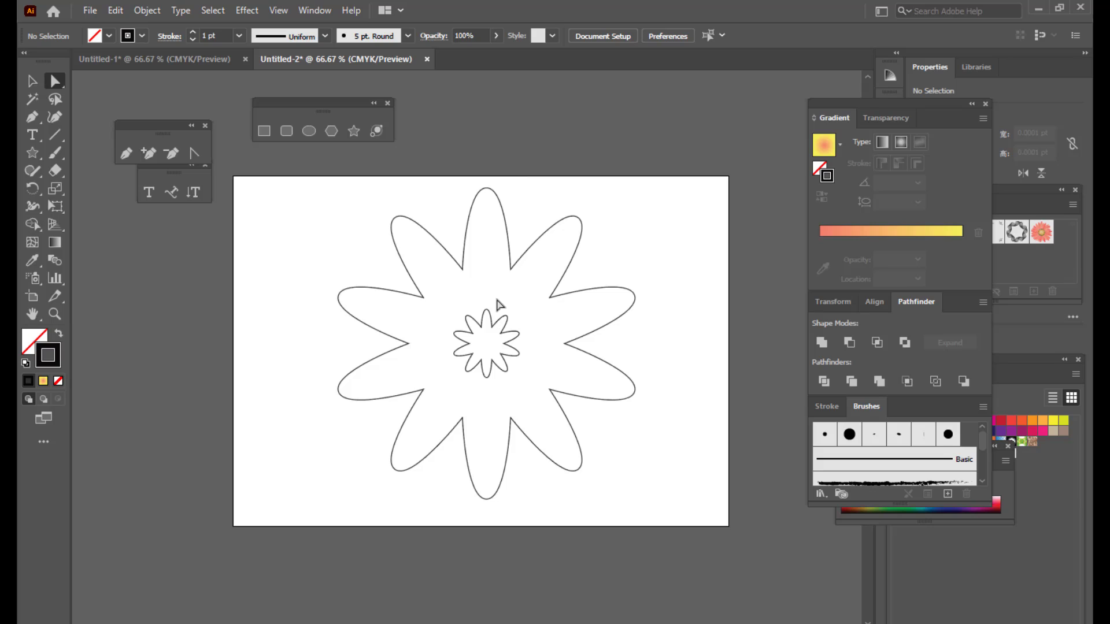
click(461, 270)
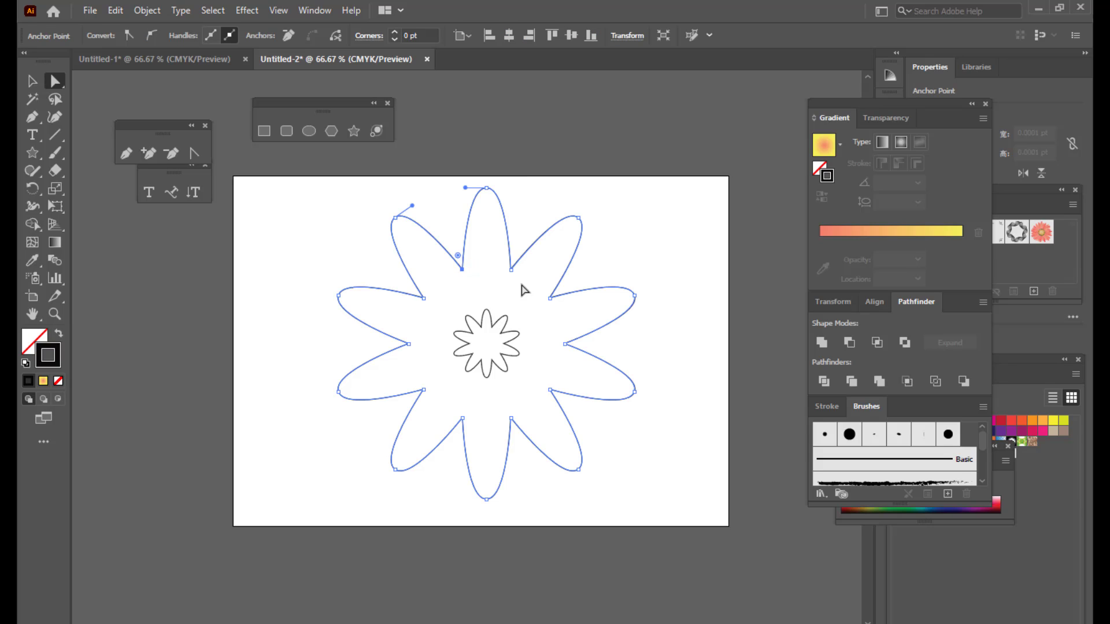
shift+click(511, 269)
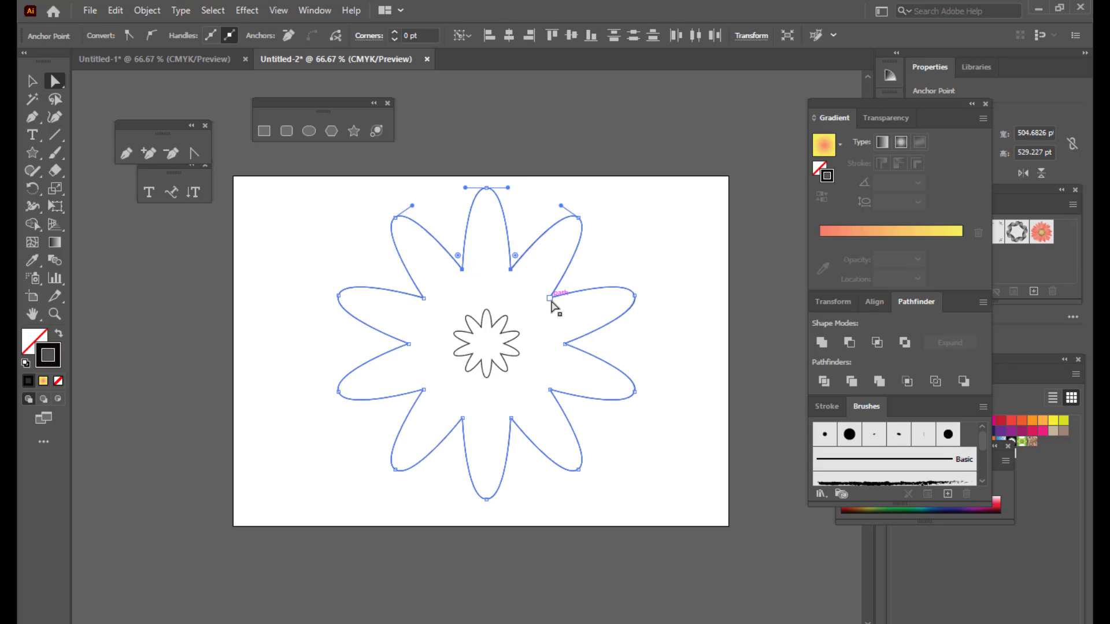
shift+click(550, 298)
click(463, 280)
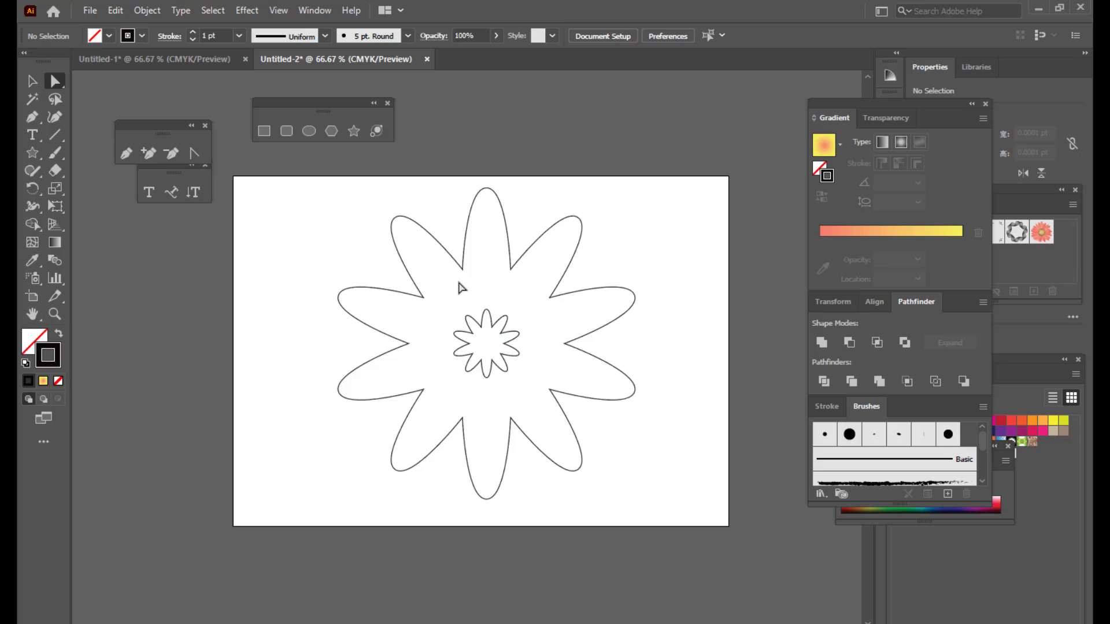
click(463, 271)
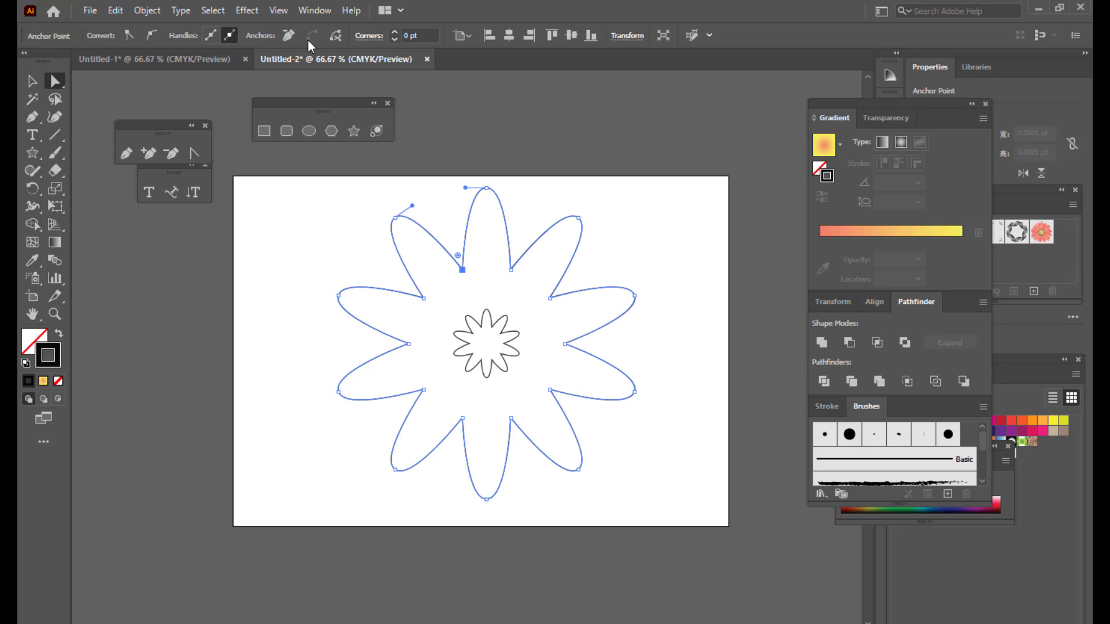
click(540, 169)
- Convert the large flower's inner anchor just left of the top petal to a smooth point and shorten its handles
click(463, 270)
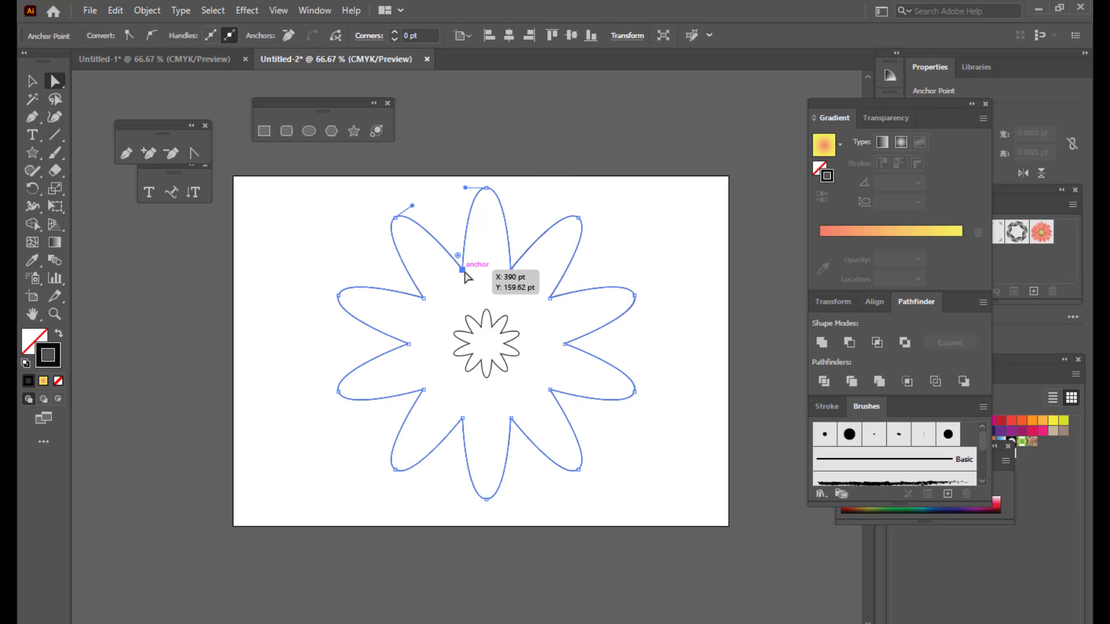
click(150, 36)
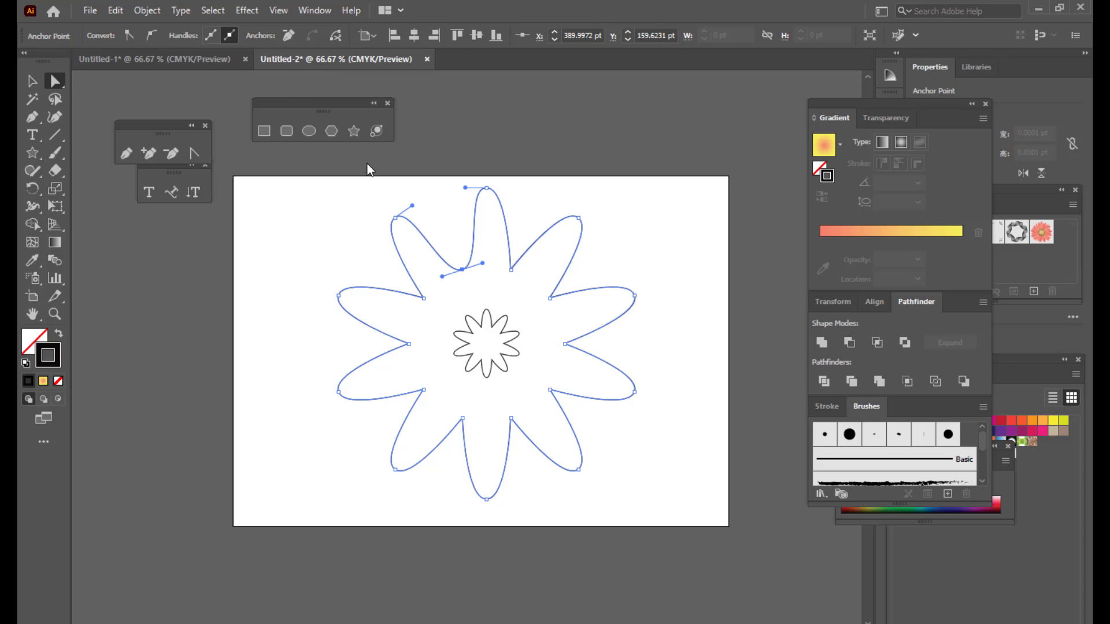
drag(448, 276, 471, 269)
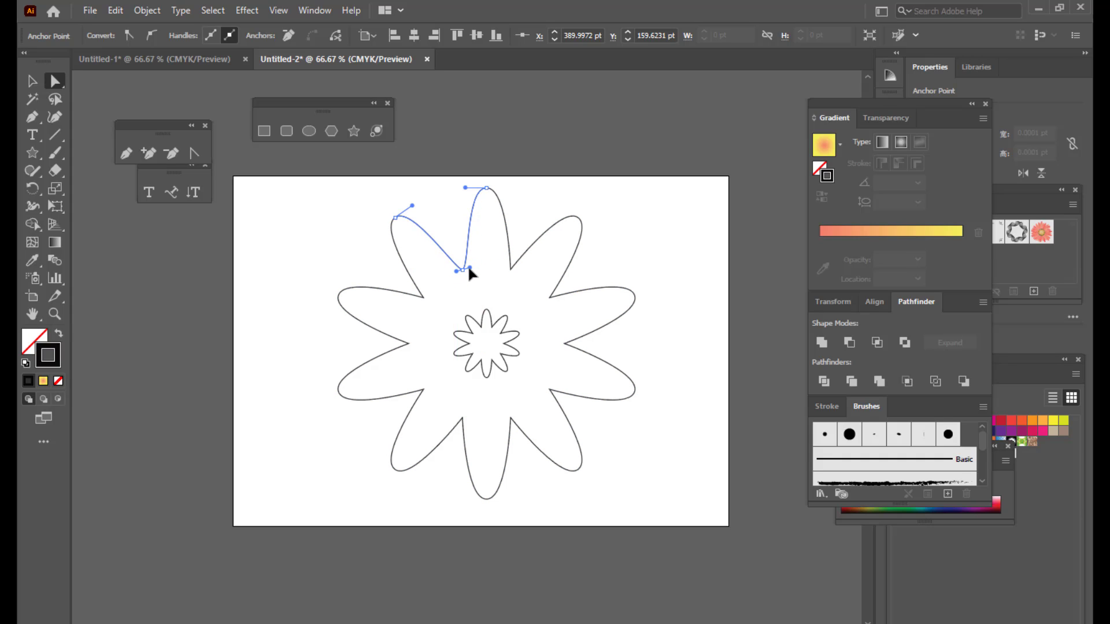
- Convert the large flower's inner anchor just right of the top petal to smooth and shorten both of its handles
click(511, 270)
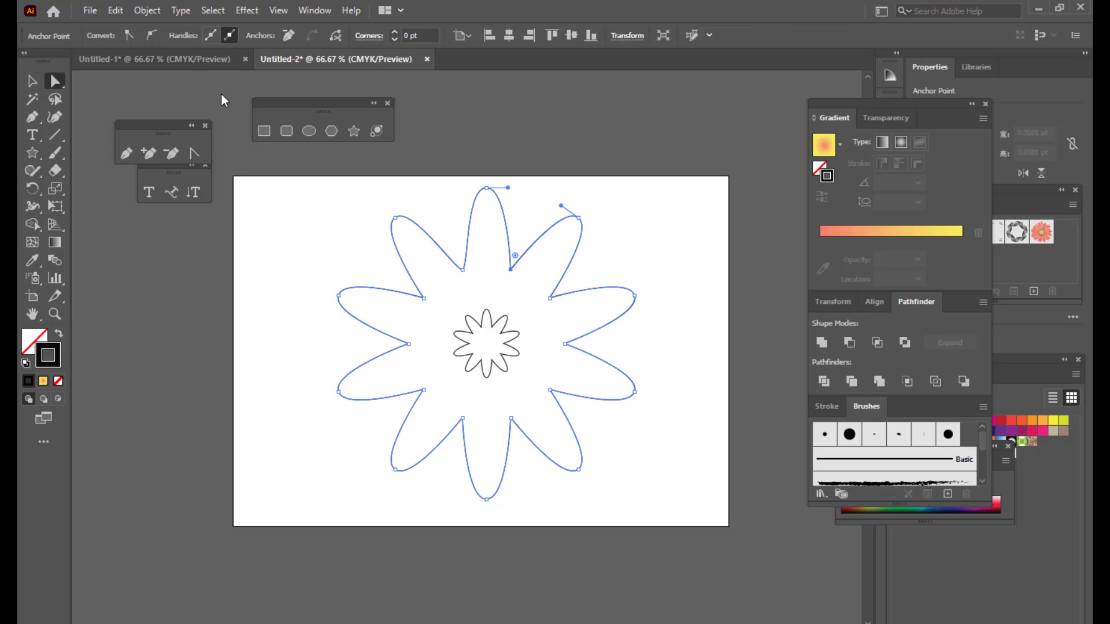
click(149, 35)
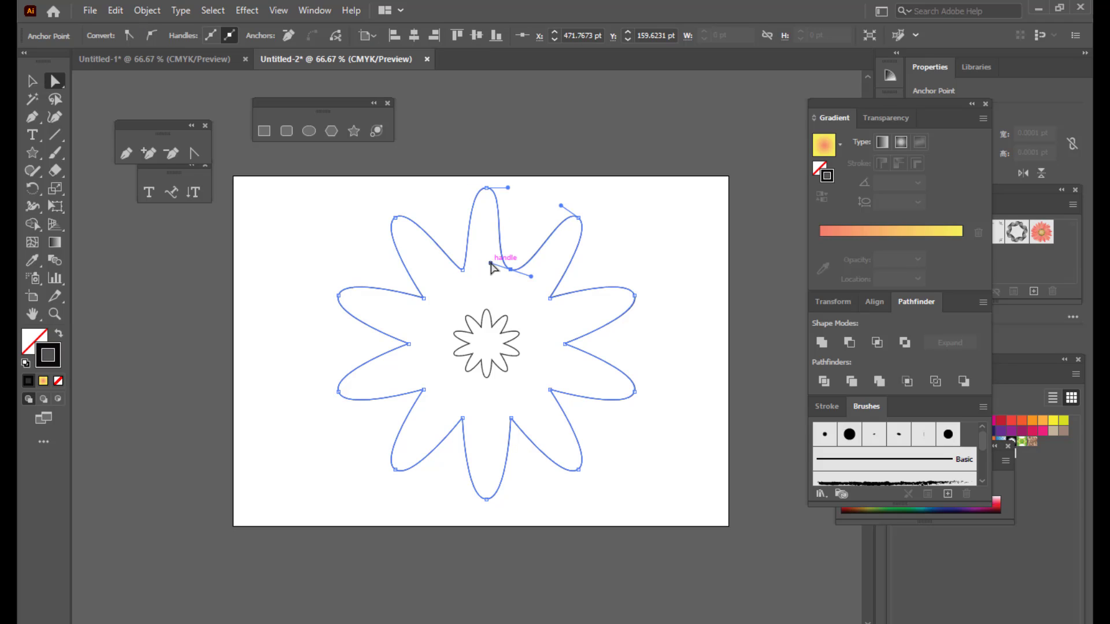
drag(490, 265, 503, 269)
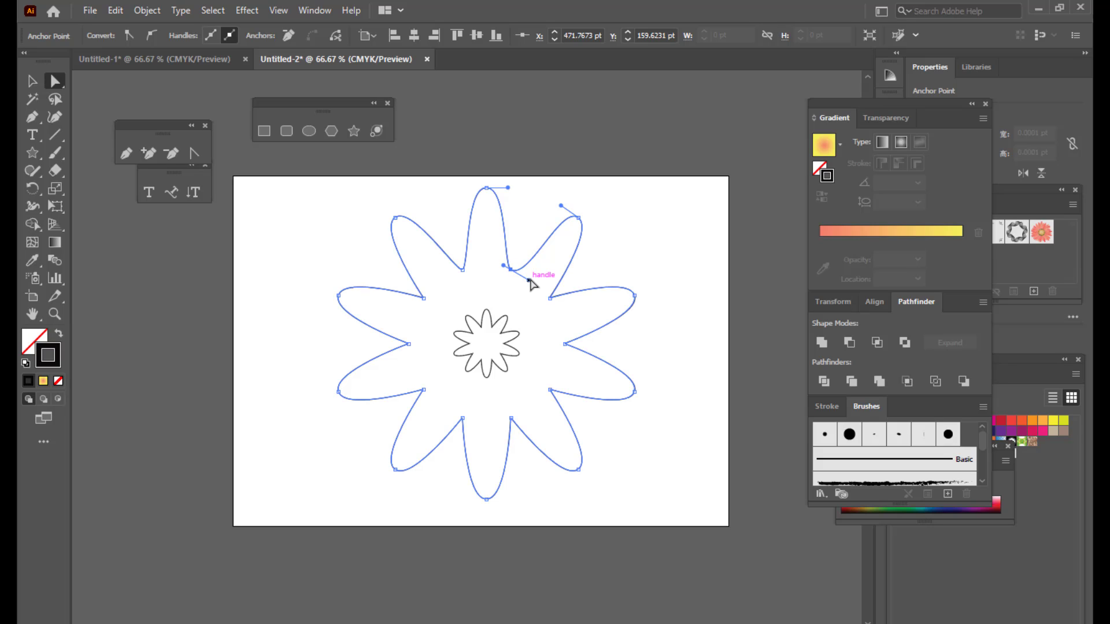
drag(529, 280, 518, 275)
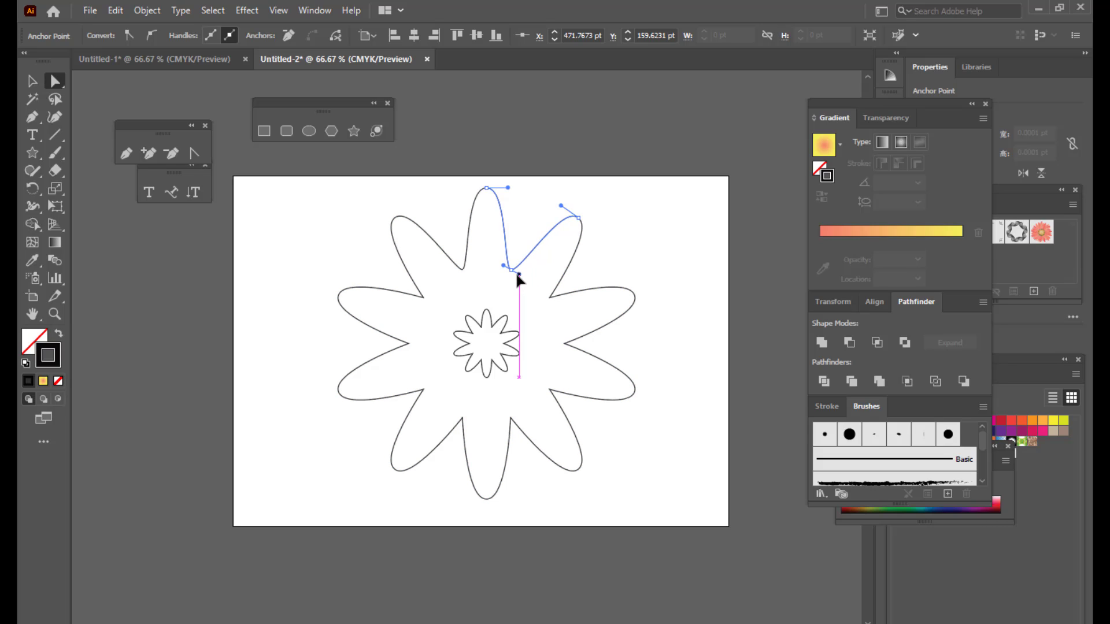
- Convert the inner anchor between the large flower's two upper-right petals to smooth and shorten its handles
click(550, 298)
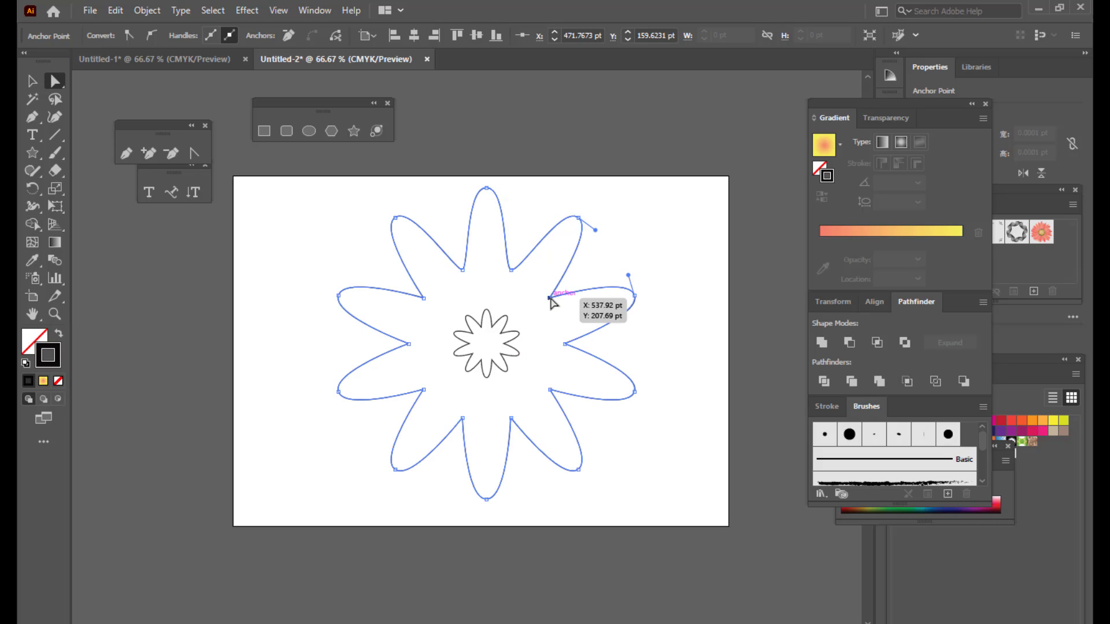
click(151, 36)
drag(536, 282, 552, 304)
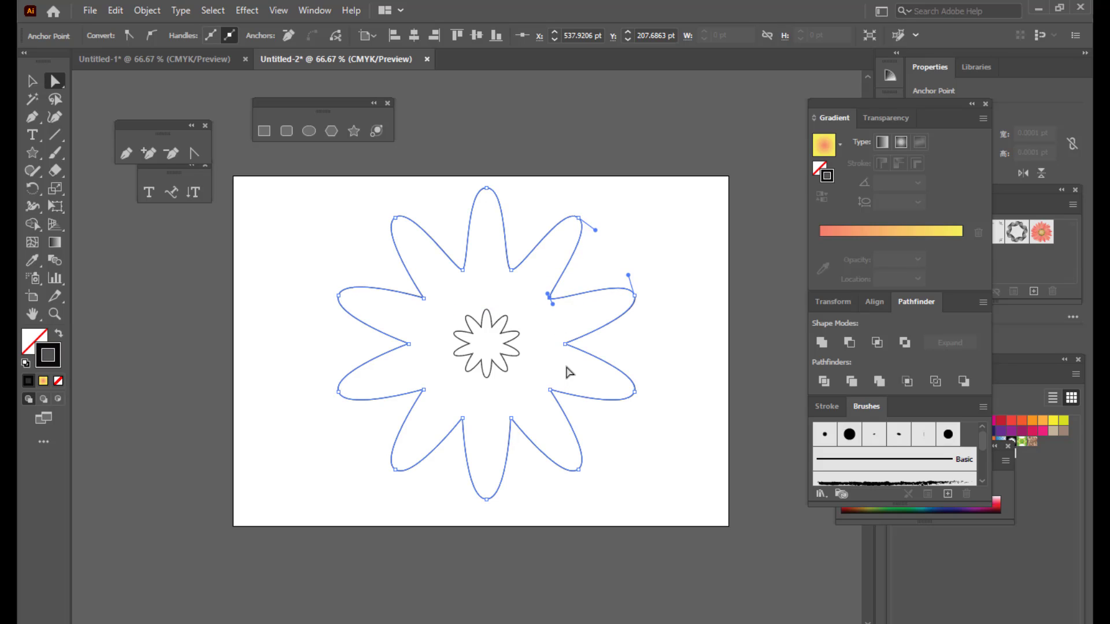
- Convert the large flower's rightmost inner anchor and the inner anchor just below it to smooth points with shortened handles
click(565, 344)
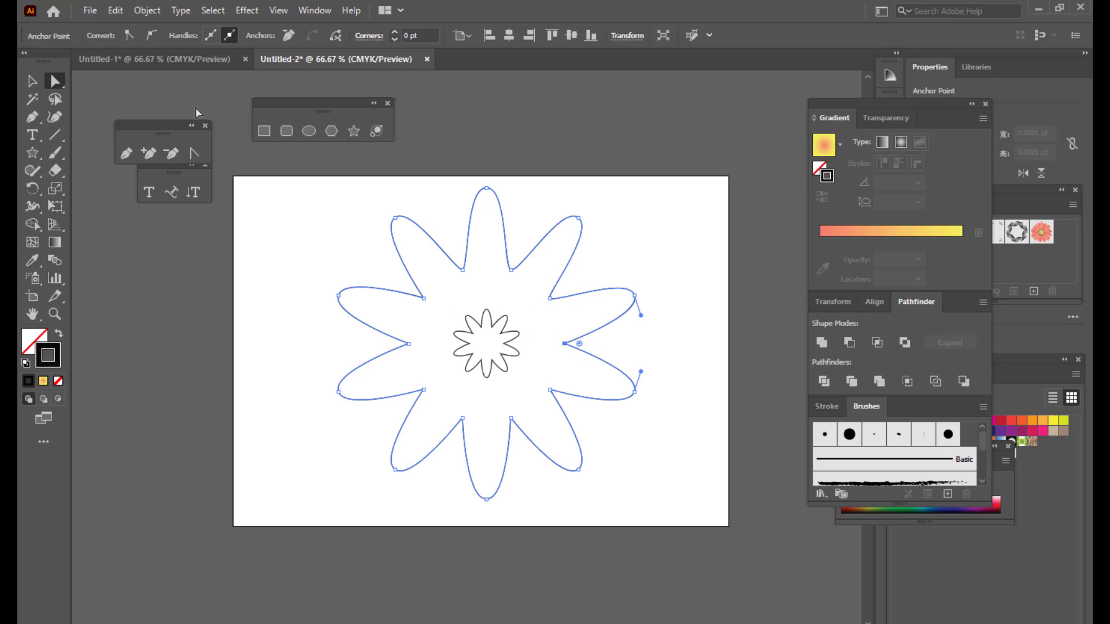
click(151, 35)
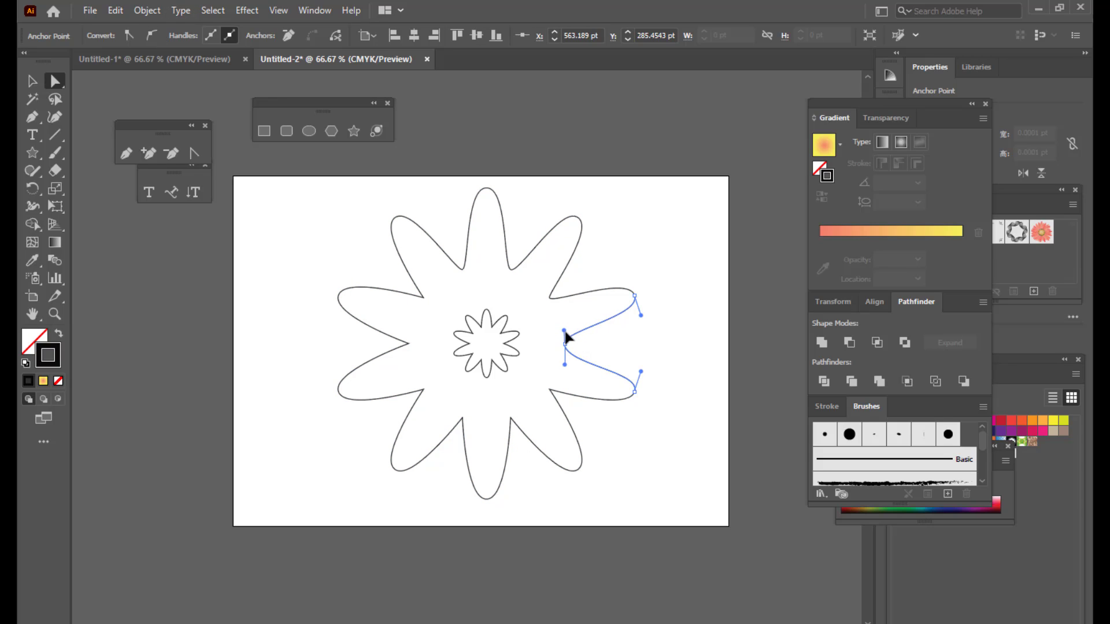
drag(565, 330, 545, 394)
click(549, 390)
click(151, 36)
- Convert the two inner anchors flanking the large flower's bottom petal to smooth points and shorten their handles
click(511, 419)
click(151, 35)
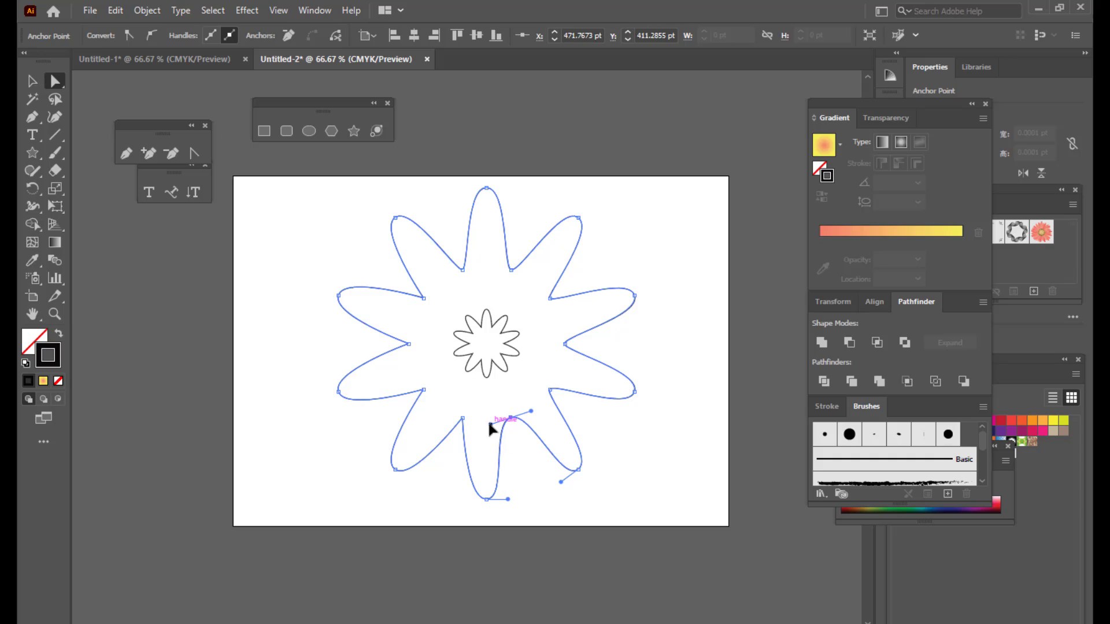
drag(490, 425, 517, 416)
click(462, 418)
click(152, 35)
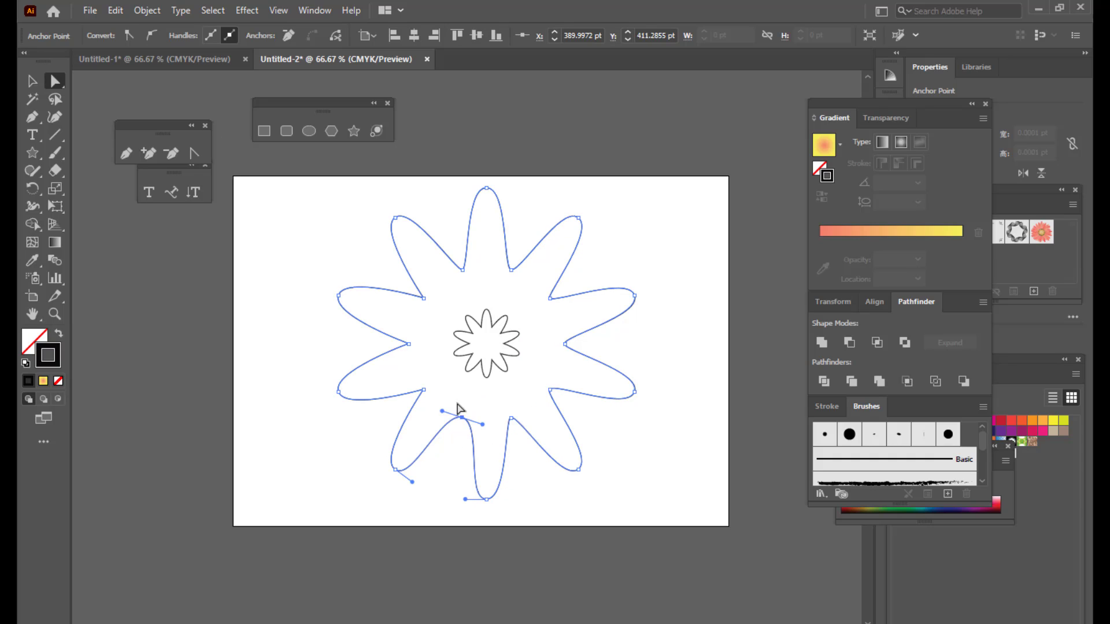
drag(443, 411, 469, 420)
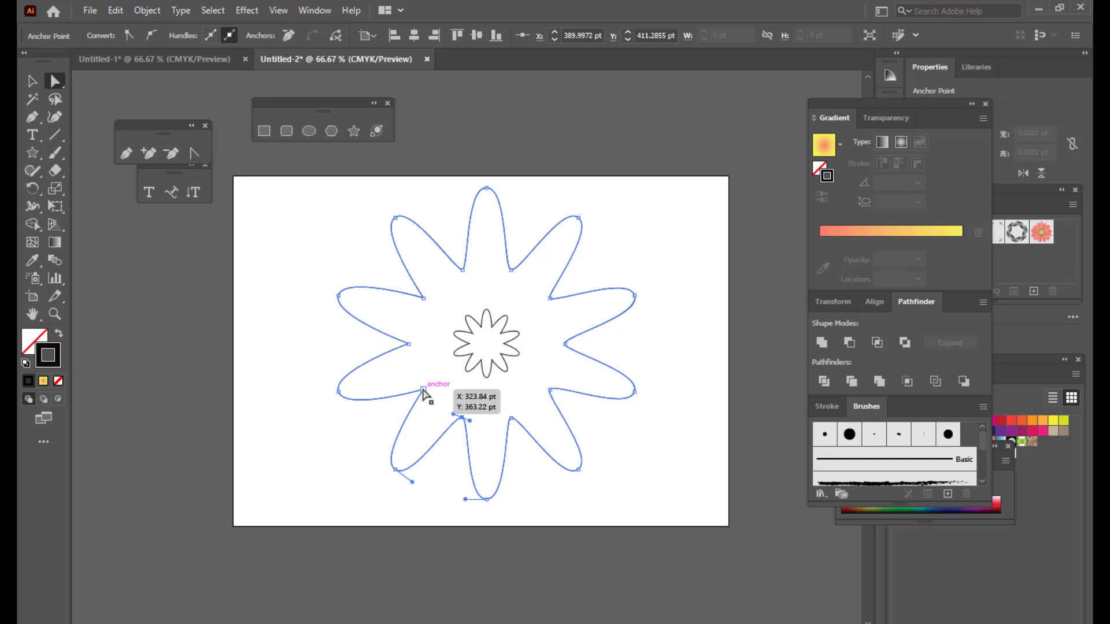
- Convert the large flower's lower-left and leftmost inner anchors to smooth points and shorten their handles
click(423, 390)
click(152, 36)
drag(411, 373, 428, 396)
click(409, 344)
click(151, 35)
drag(409, 323, 430, 290)
- Convert the large flower's upper-left inner anchor to smooth, readjust the upper-right inner anchor's handles and deselect the path
click(423, 298)
click(152, 36)
click(550, 298)
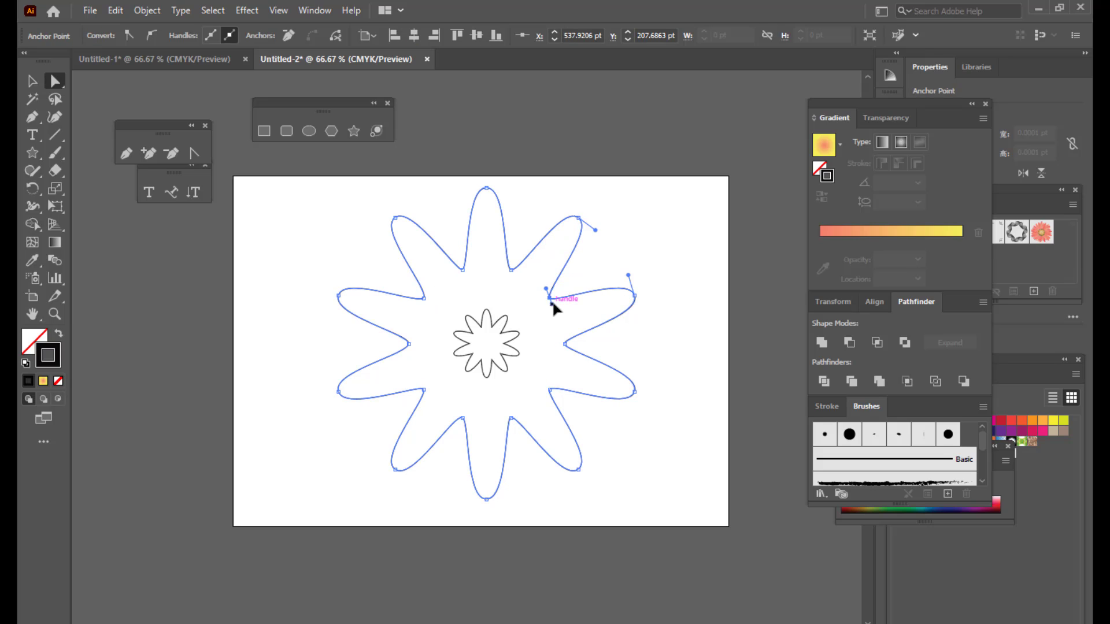
click(741, 237)
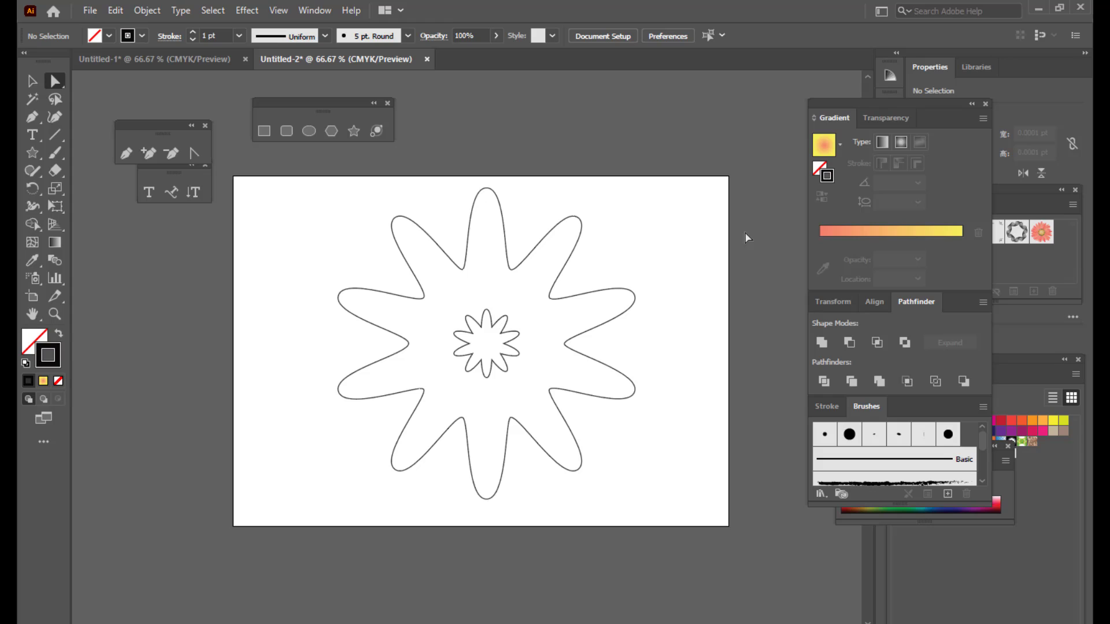
- Select the small inner flower with the Selection tool, apply the current radial gradient to its stroke and deselect it
click(32, 81)
click(567, 224)
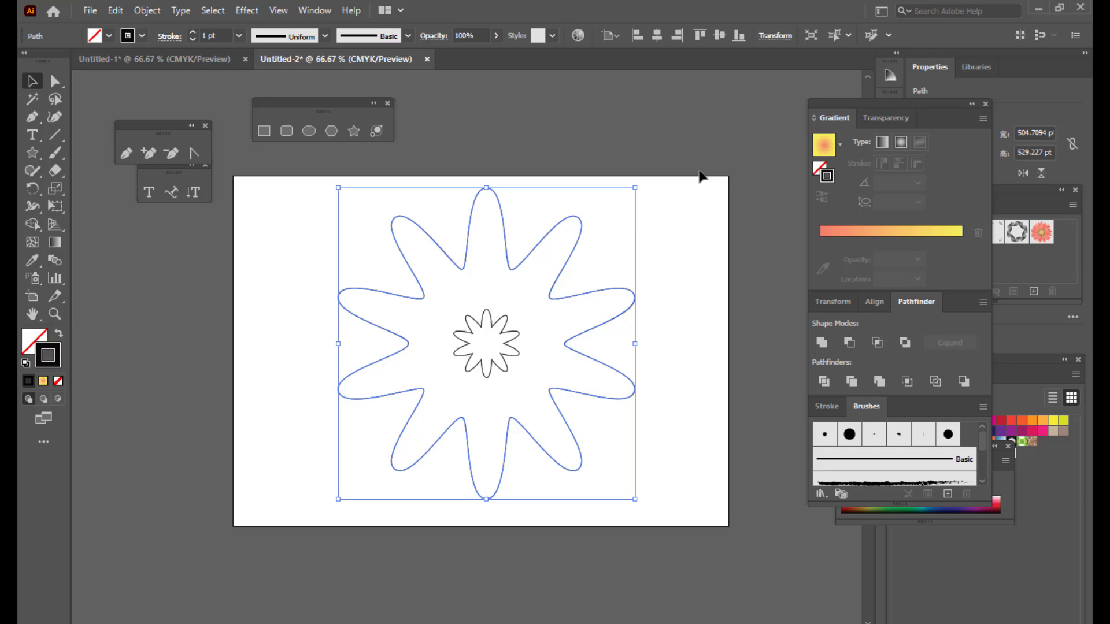
click(580, 137)
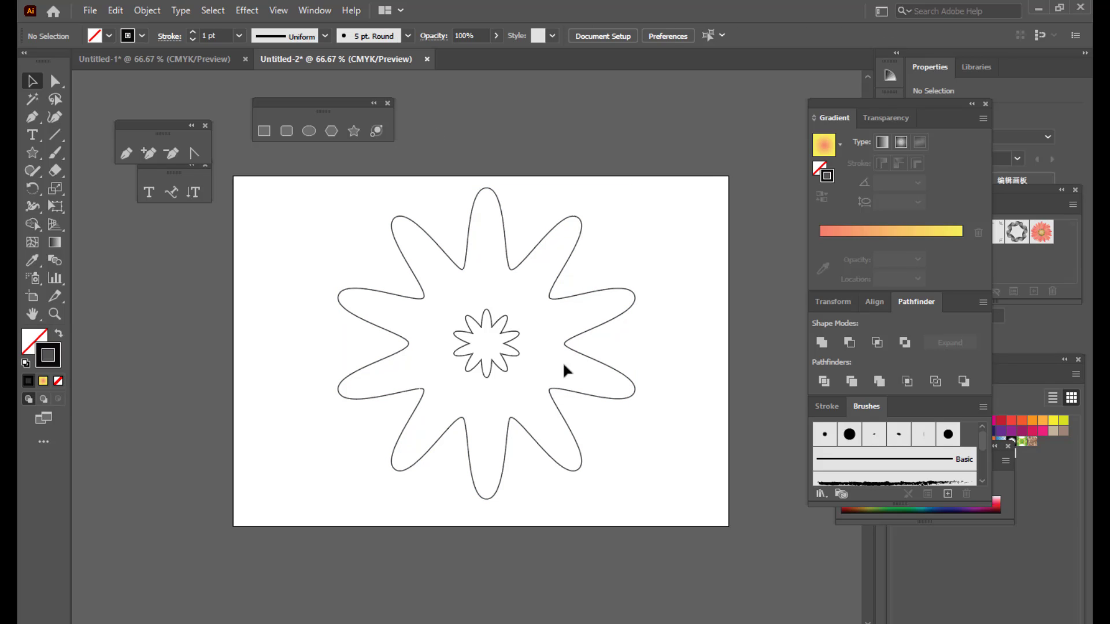
click(513, 345)
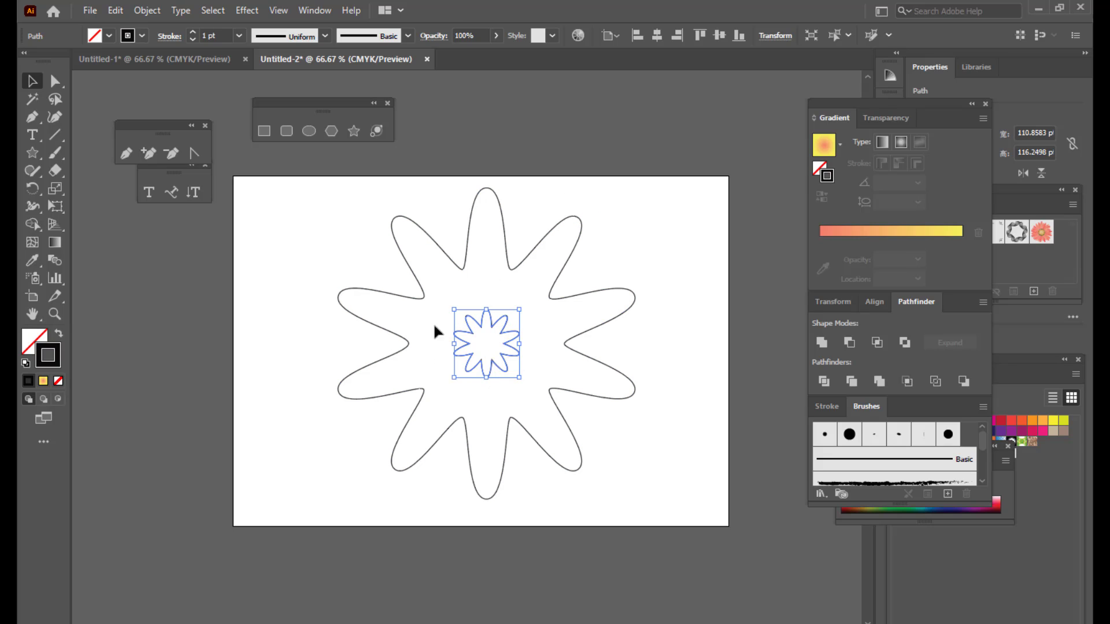
click(543, 235)
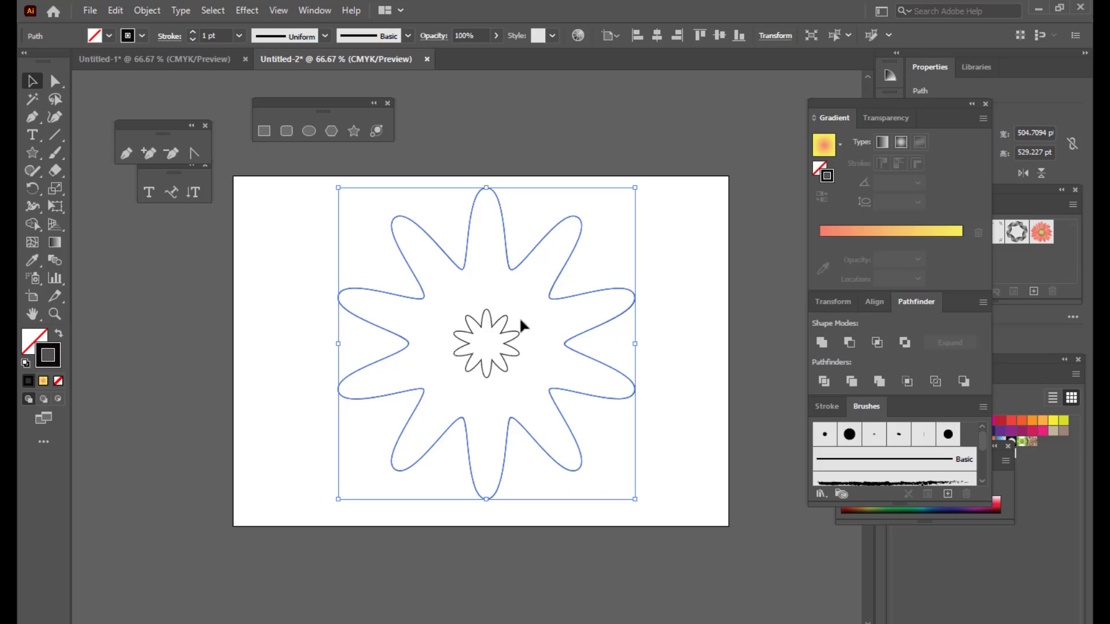
click(492, 322)
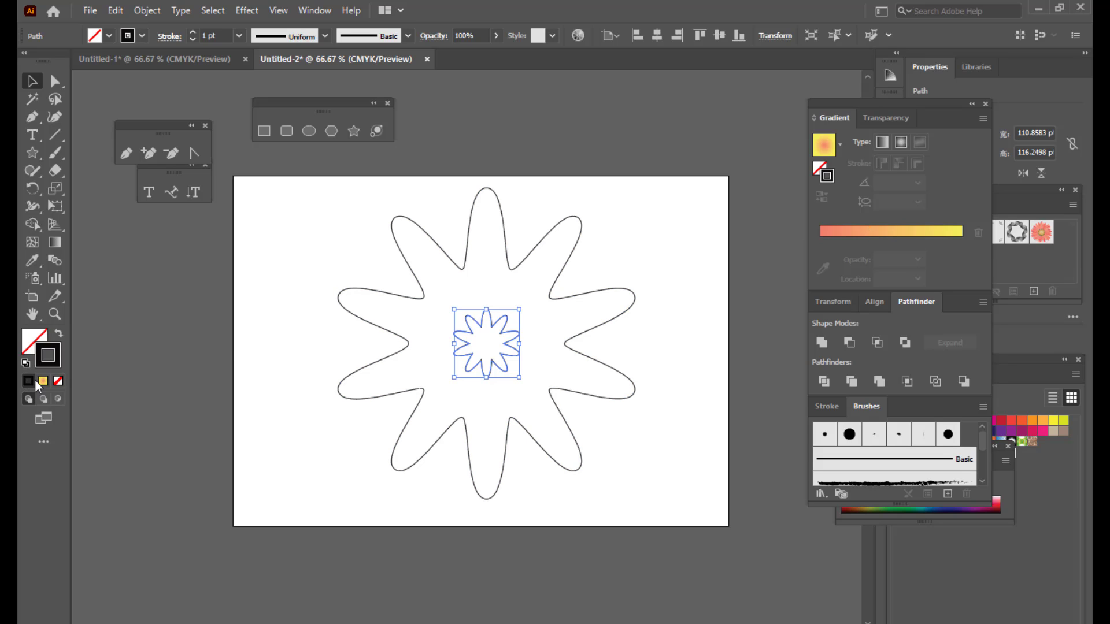
drag(840, 100, 824, 109)
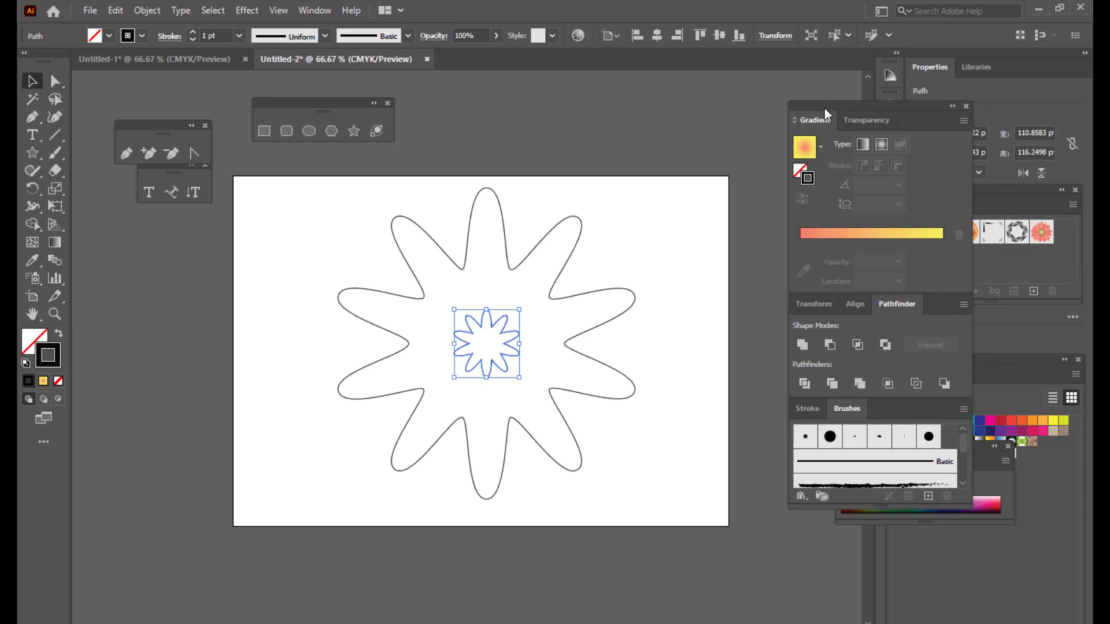
click(805, 241)
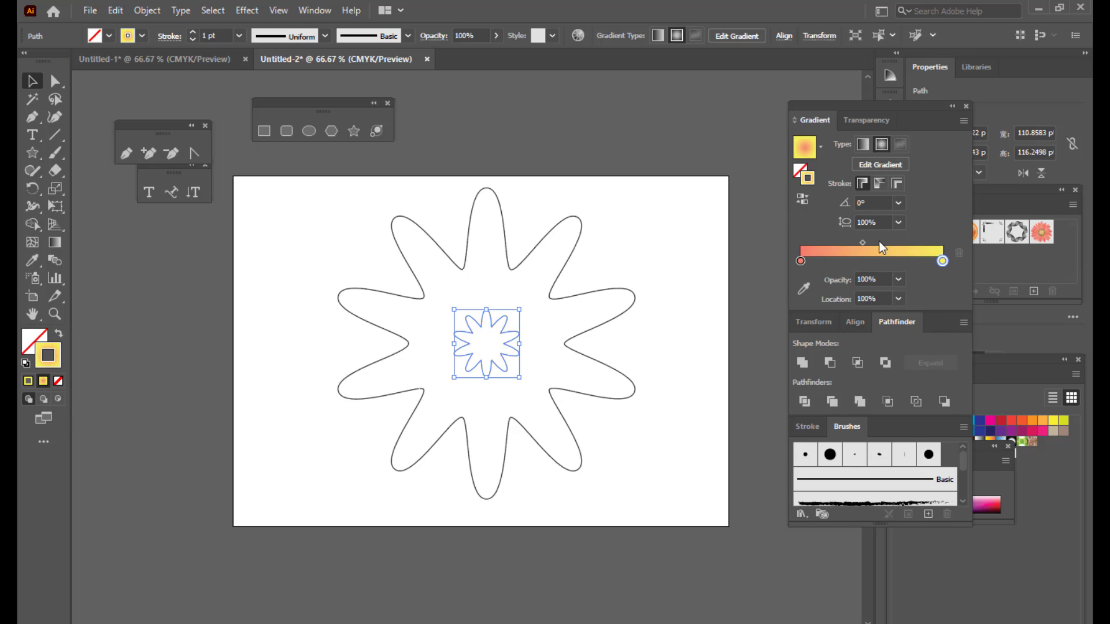
click(597, 179)
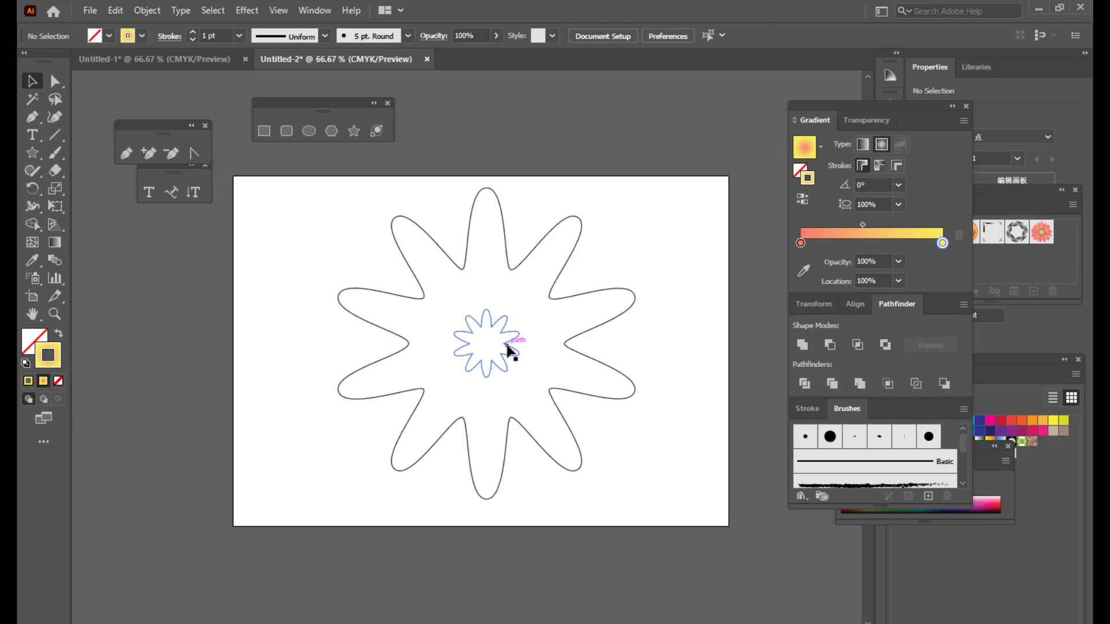
- Recolour the small flower's stroke gradient with a dark green start stop and a light green end stop
click(509, 348)
drag(835, 103, 783, 106)
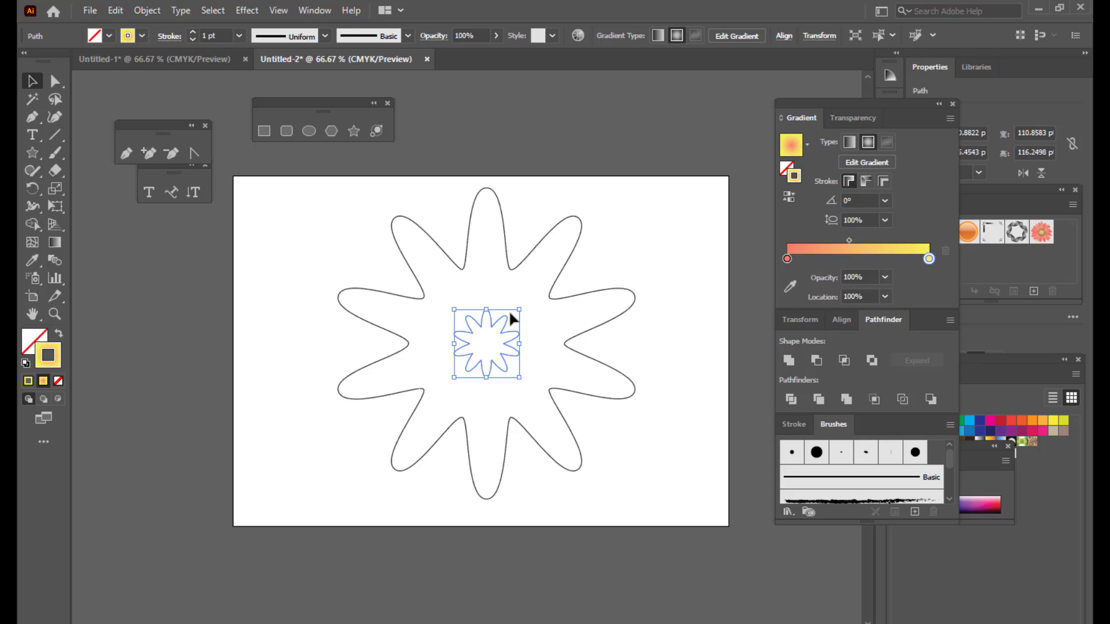
double_click(787, 259)
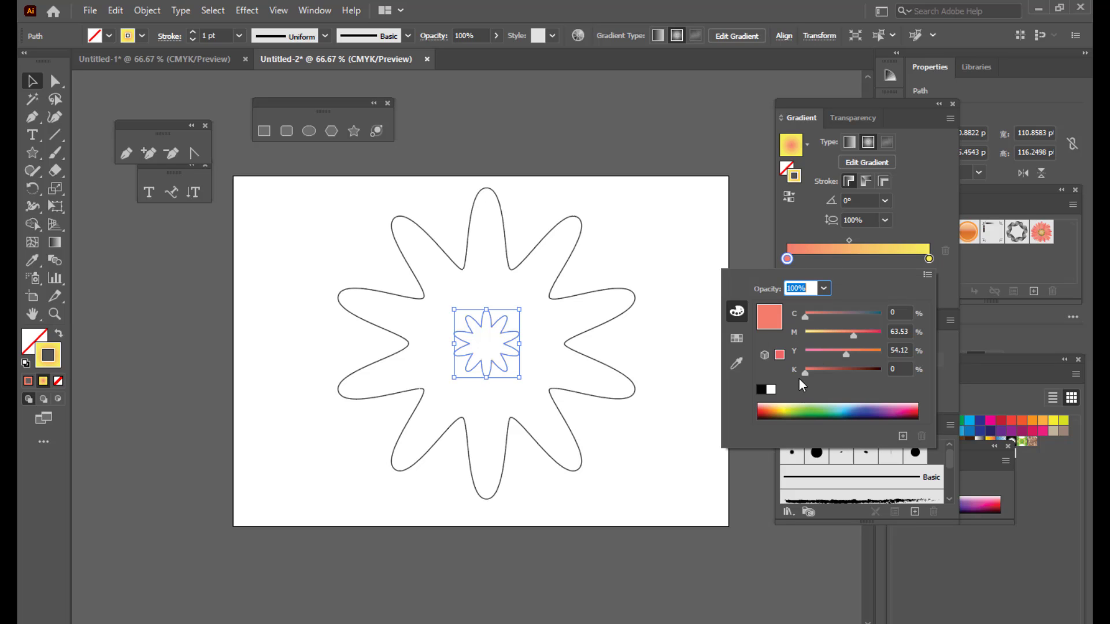
click(816, 415)
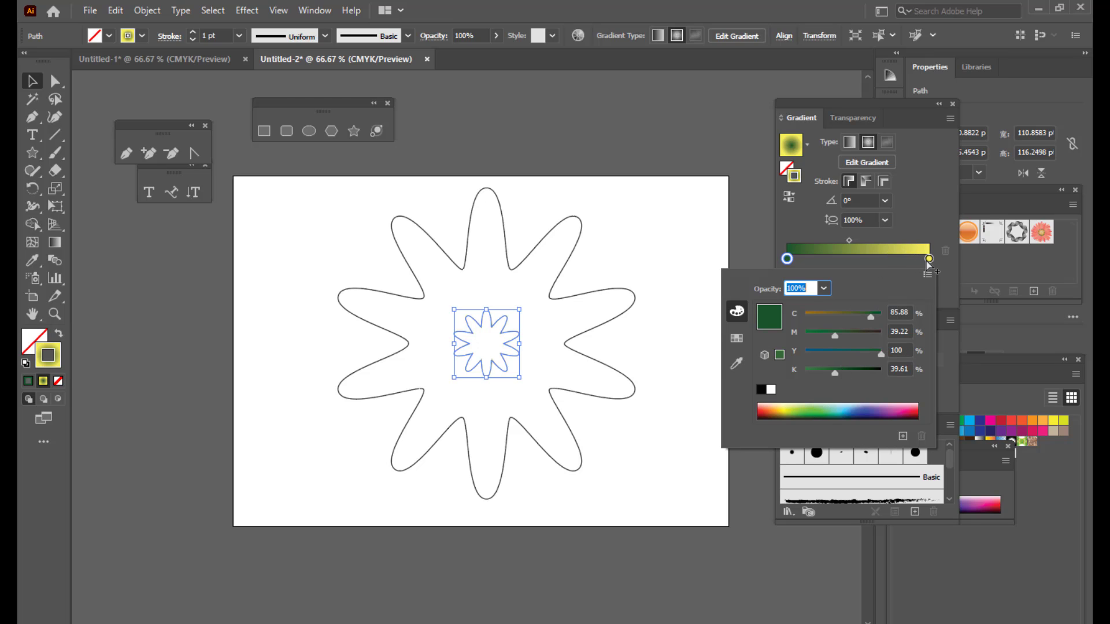
click(929, 259)
double_click(929, 258)
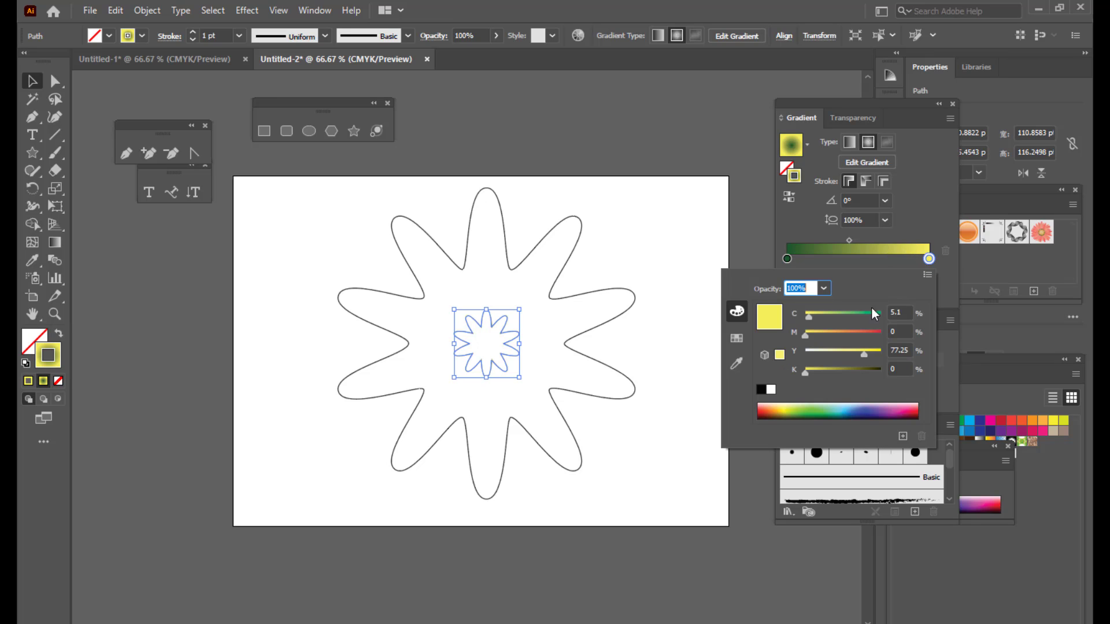
click(804, 402)
- Swap the small flower's gradient stops so light green starts and dark green ends, set the midpoint to about 49% and deselect
click(848, 240)
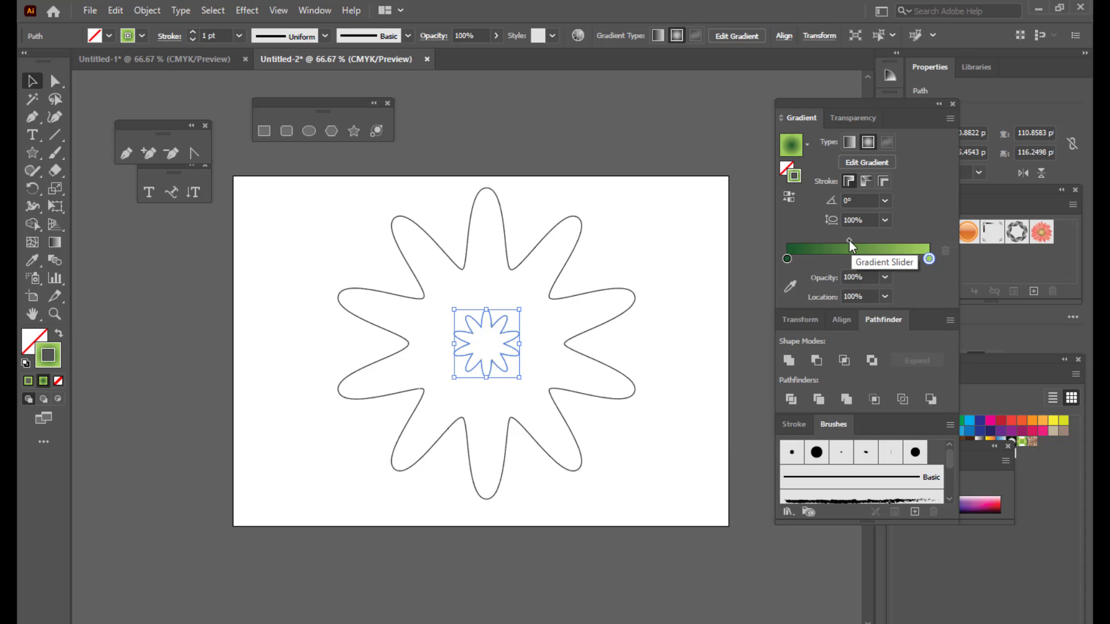
drag(854, 241, 855, 240)
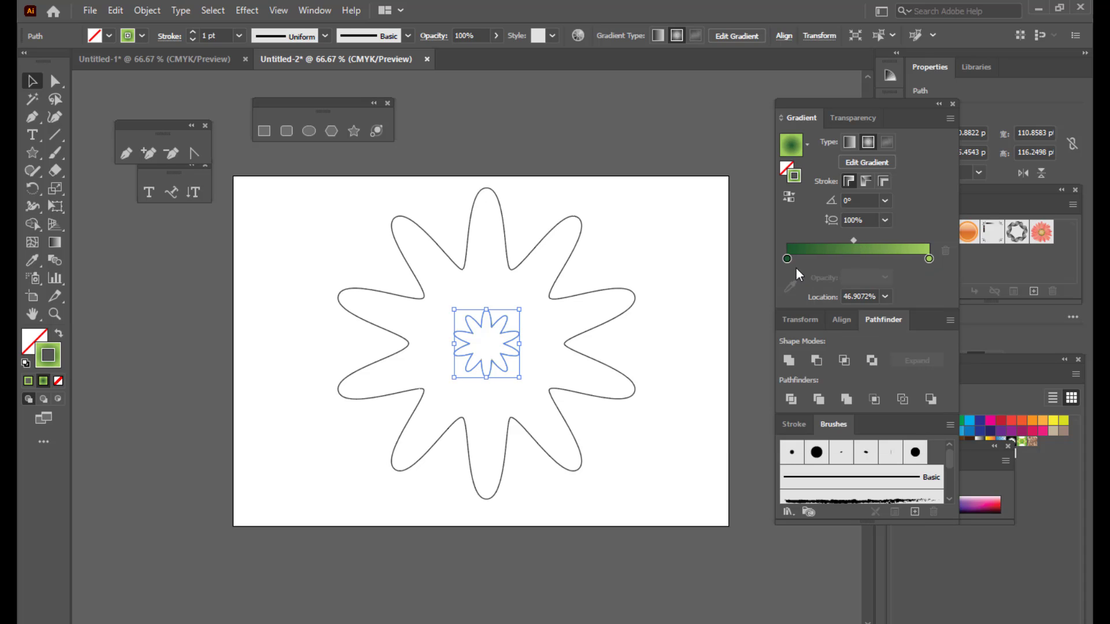
mouse_move(787, 258)
mouse_down()
mouse_move(871, 259)
mouse_move(787, 258)
mouse_up()
click(929, 259)
drag(871, 258, 956, 260)
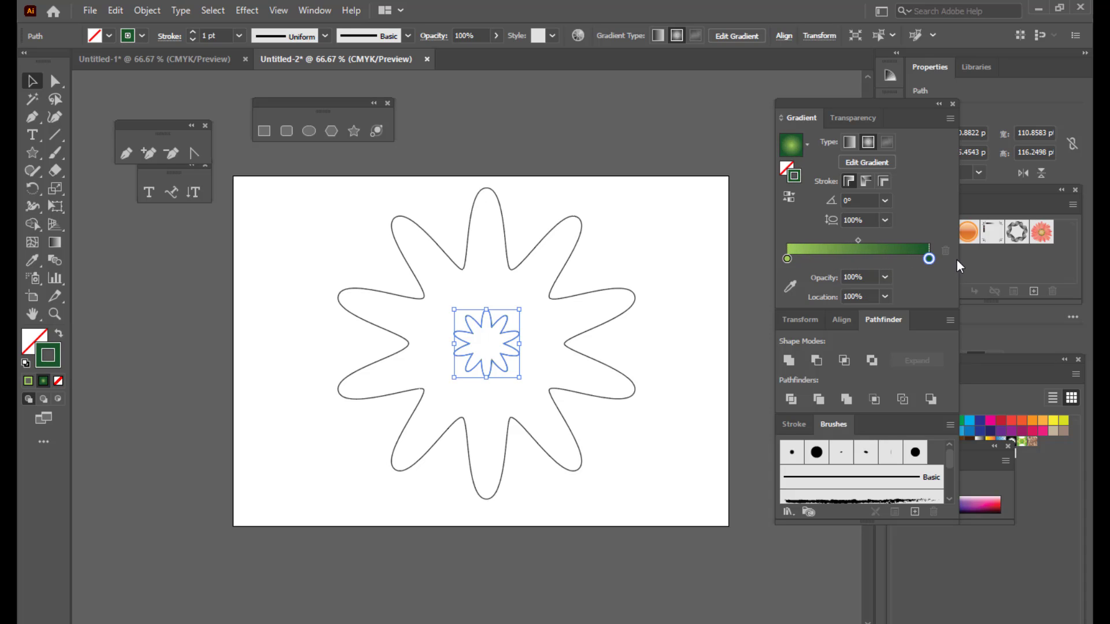
drag(856, 240, 860, 240)
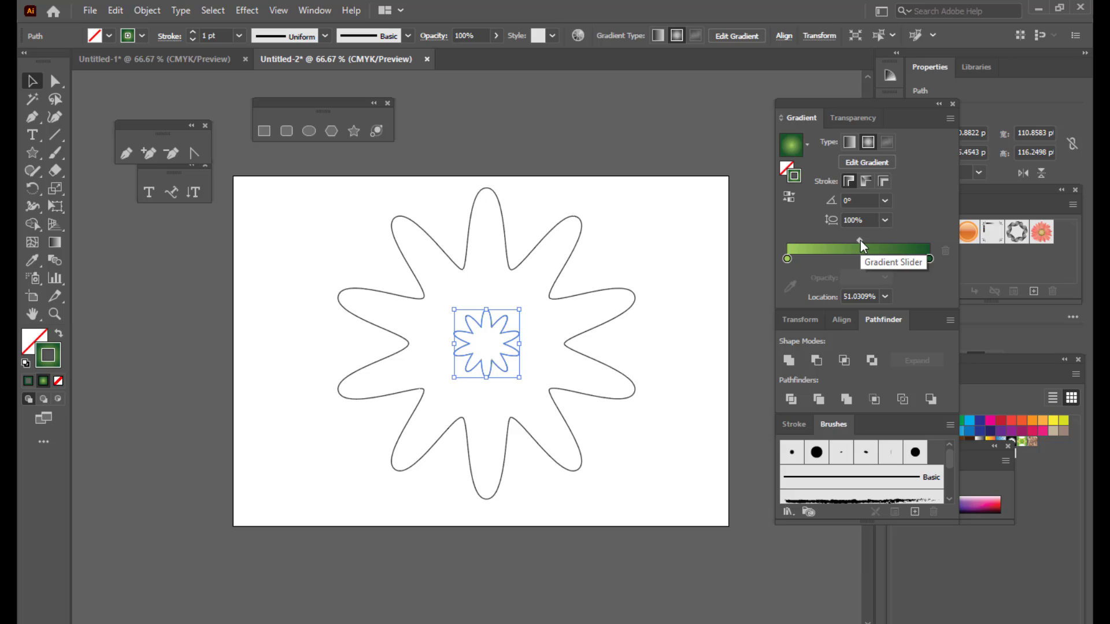
drag(860, 240, 858, 240)
click(568, 198)
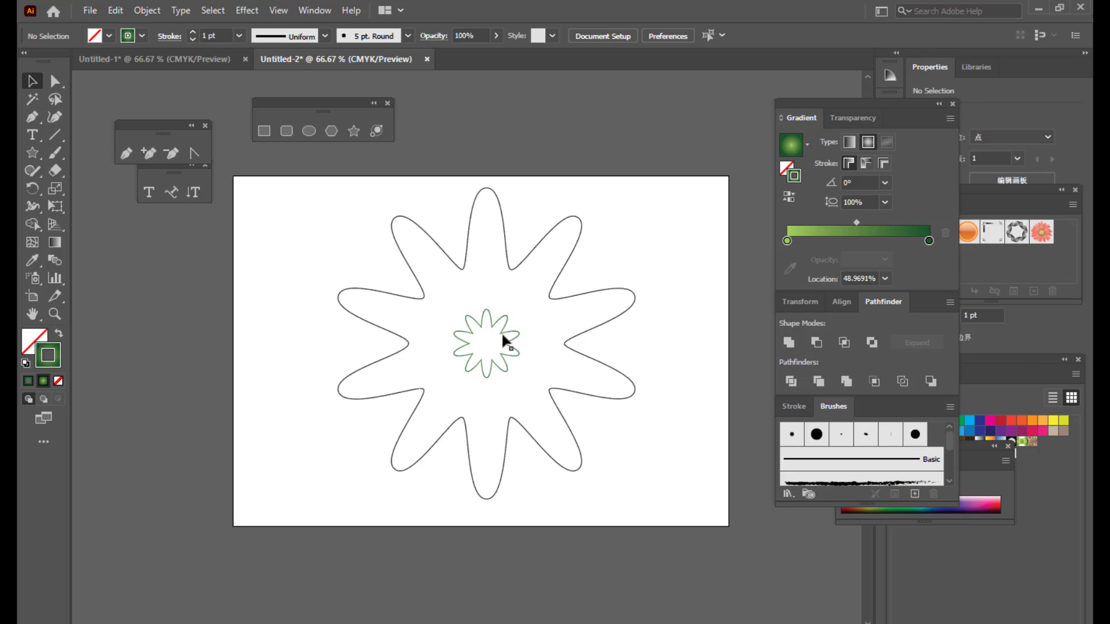
- Select the large flower and apply the green radial gradient to its stroke
click(502, 347)
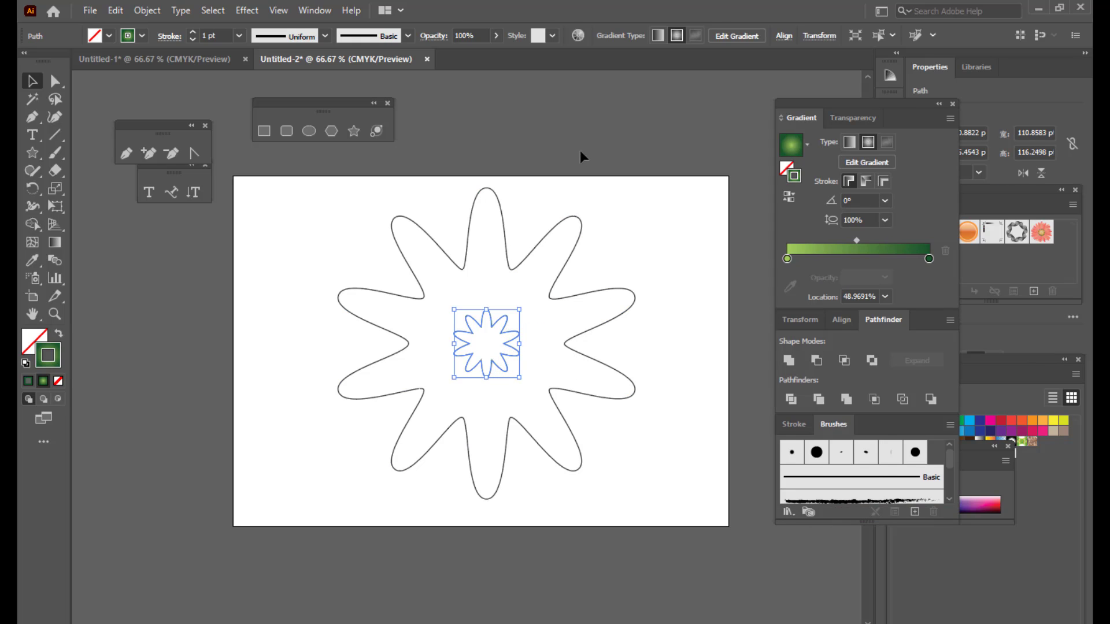
click(580, 223)
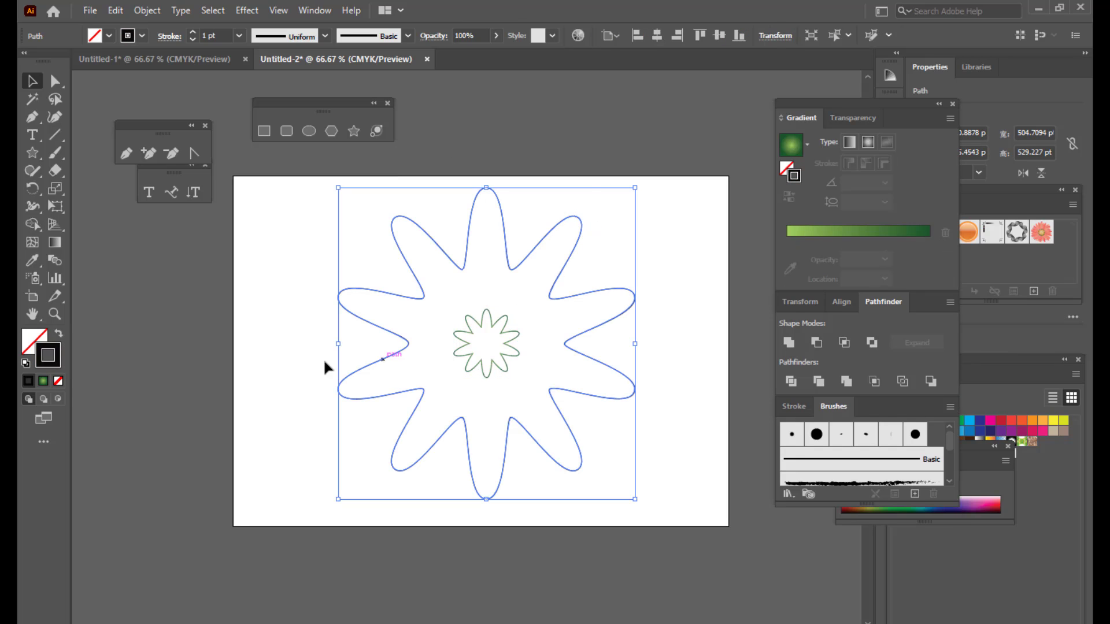
click(795, 235)
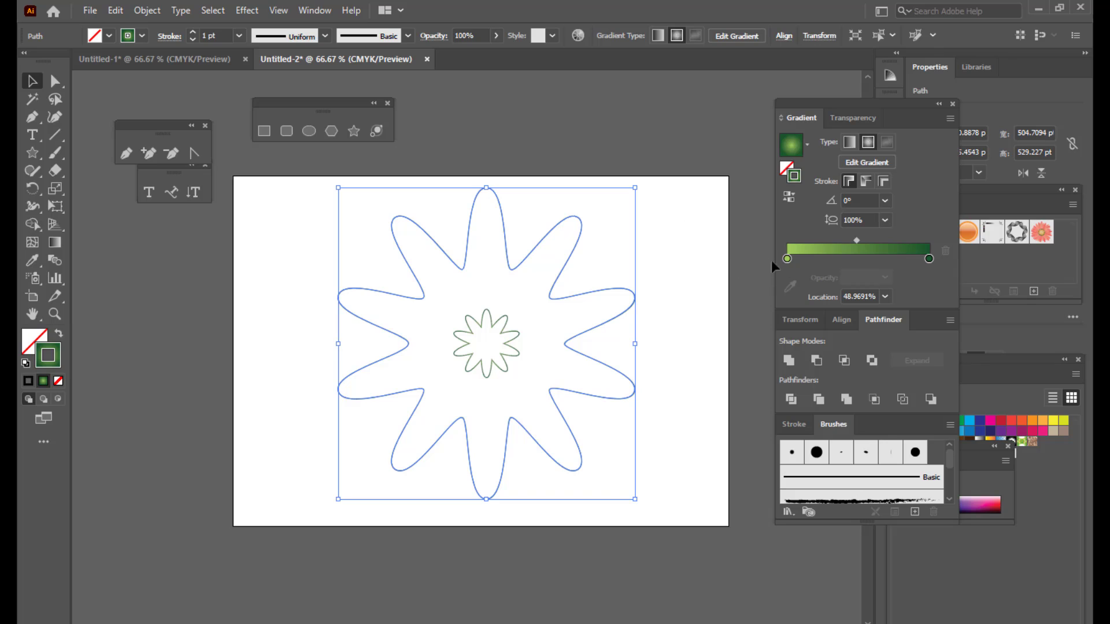
- Recolour the large flower's stroke gradient from orange at the start to yellow at the end, shift its midpoint slightly and deselect
double_click(786, 259)
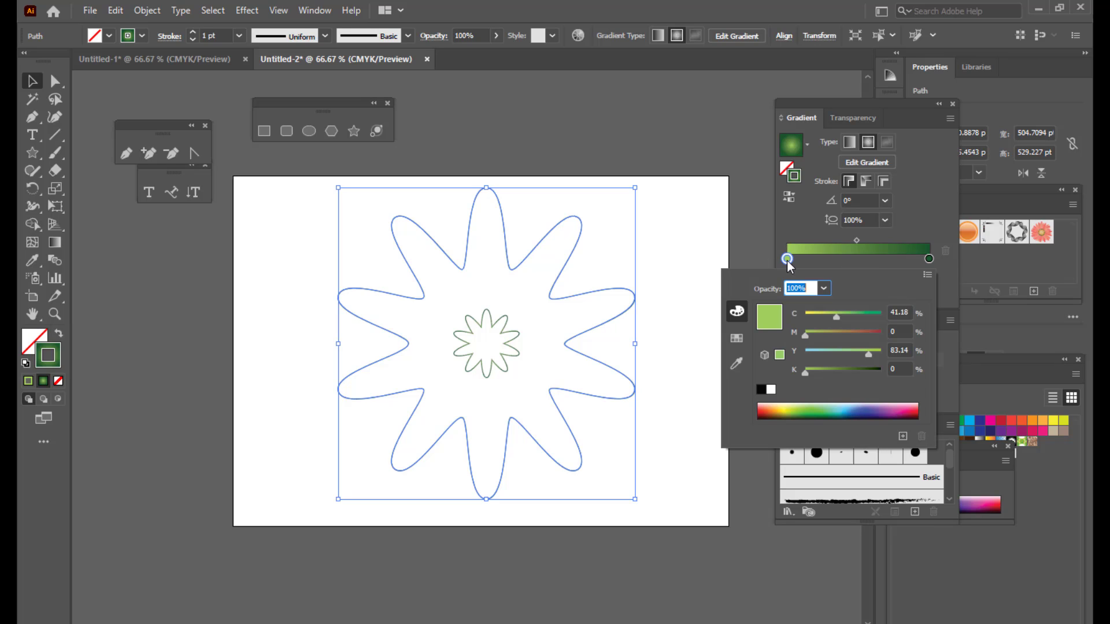
click(768, 406)
double_click(929, 259)
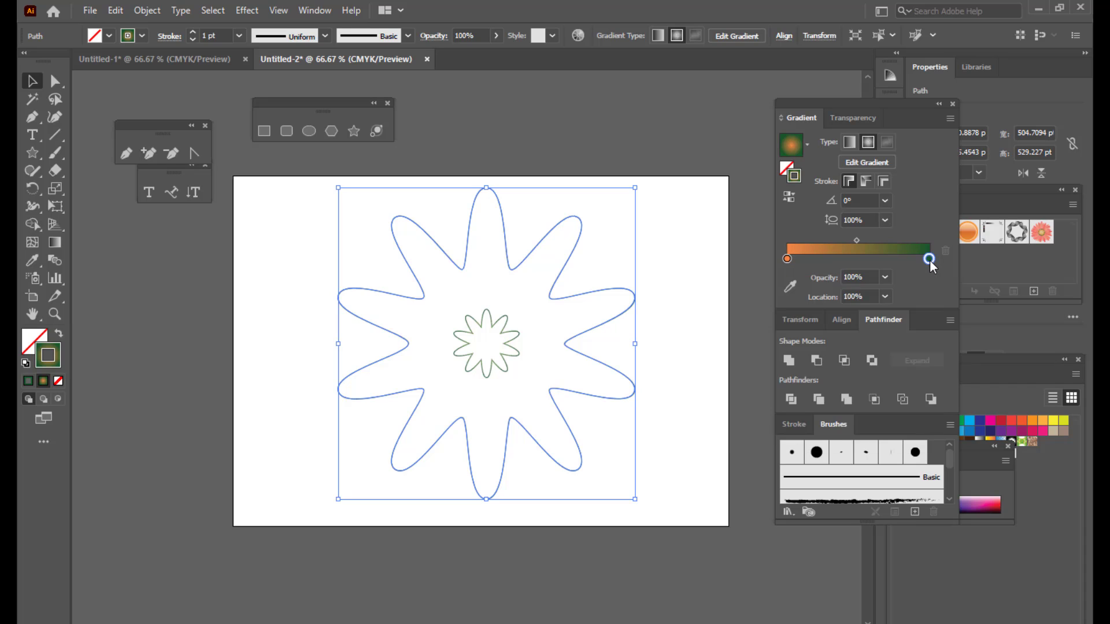
click(781, 411)
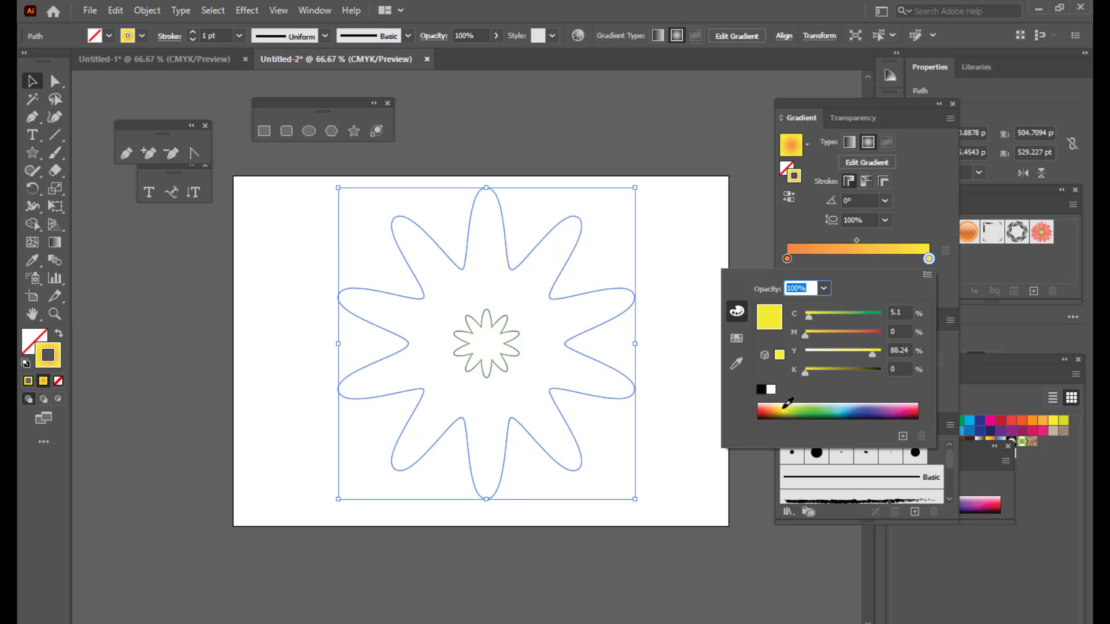
click(858, 240)
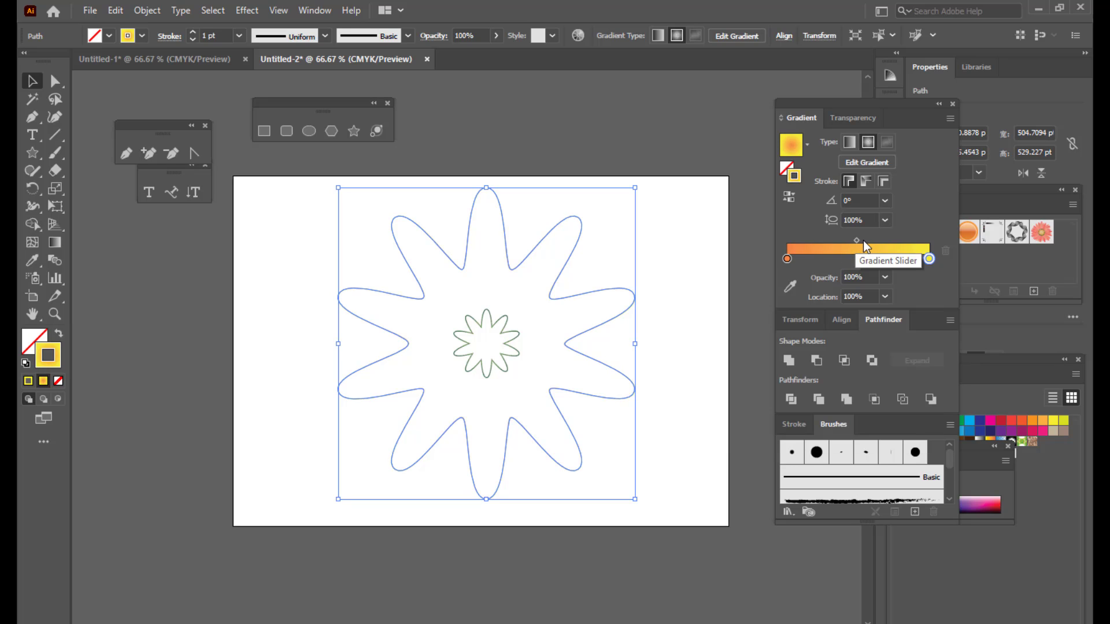
click(786, 258)
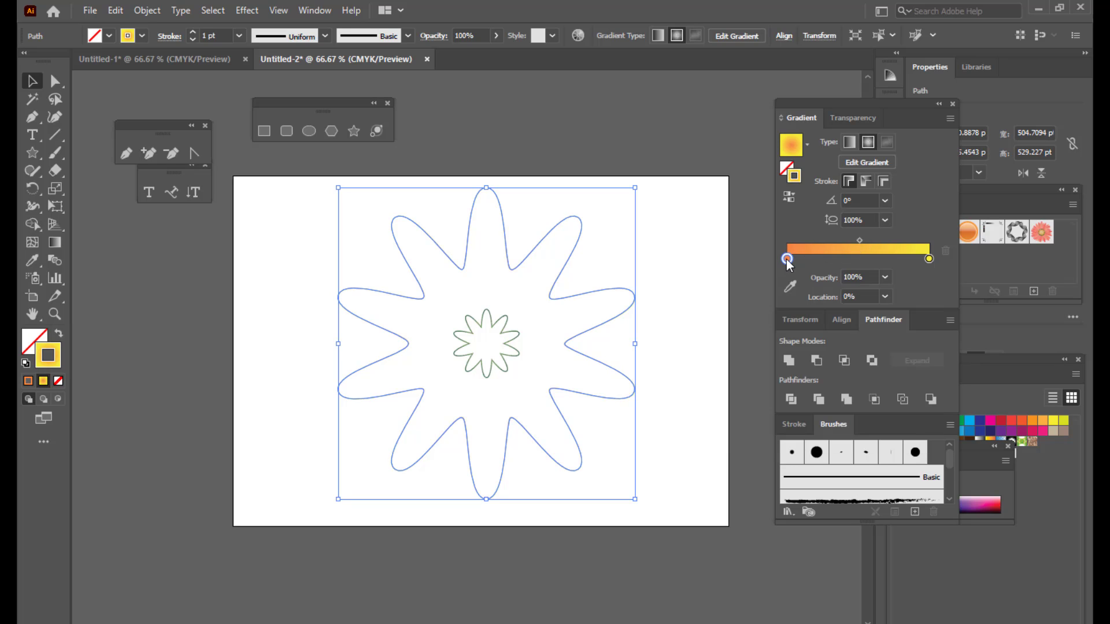
click(680, 248)
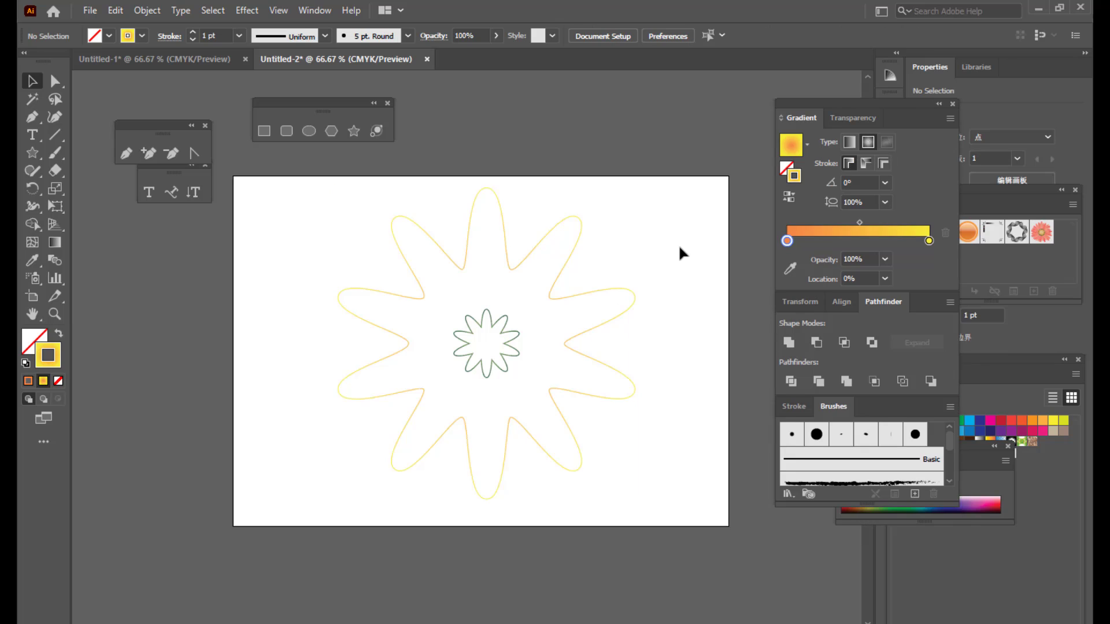
click(553, 294)
drag(850, 103, 845, 103)
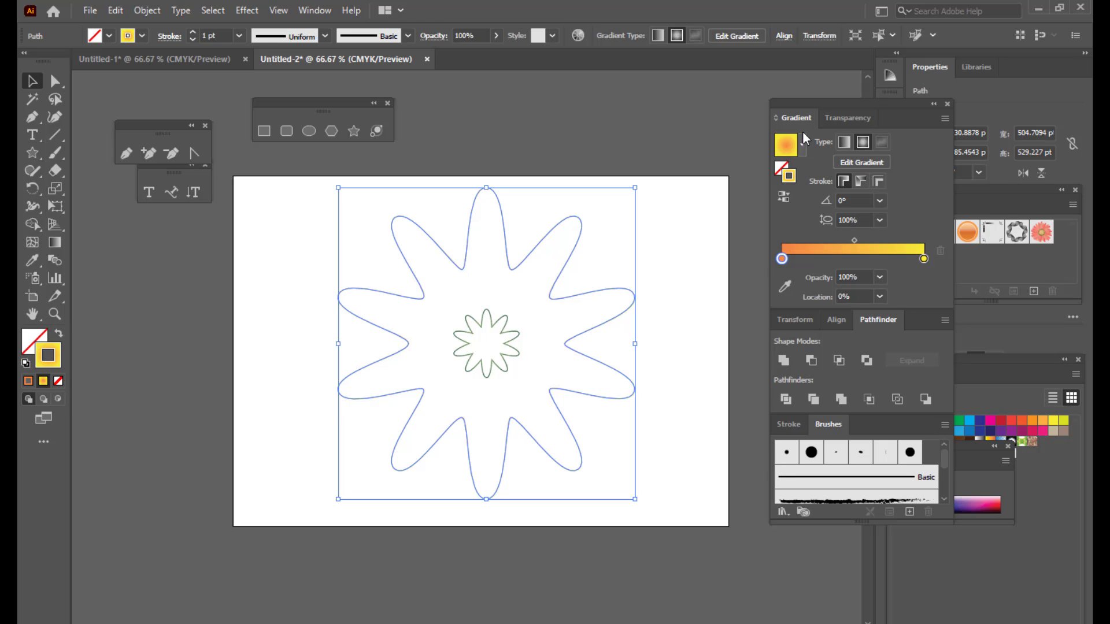
drag(805, 102, 824, 102)
click(594, 234)
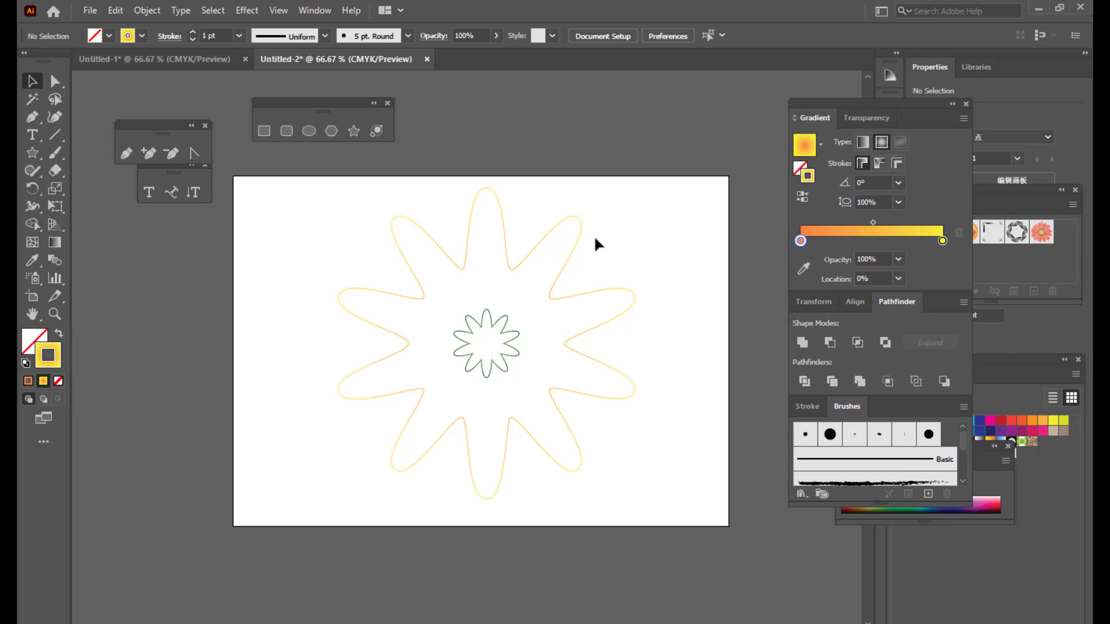
- Scale the small green flower down proportionally about its centre to about 71 × 74 pt and deselect it
click(502, 320)
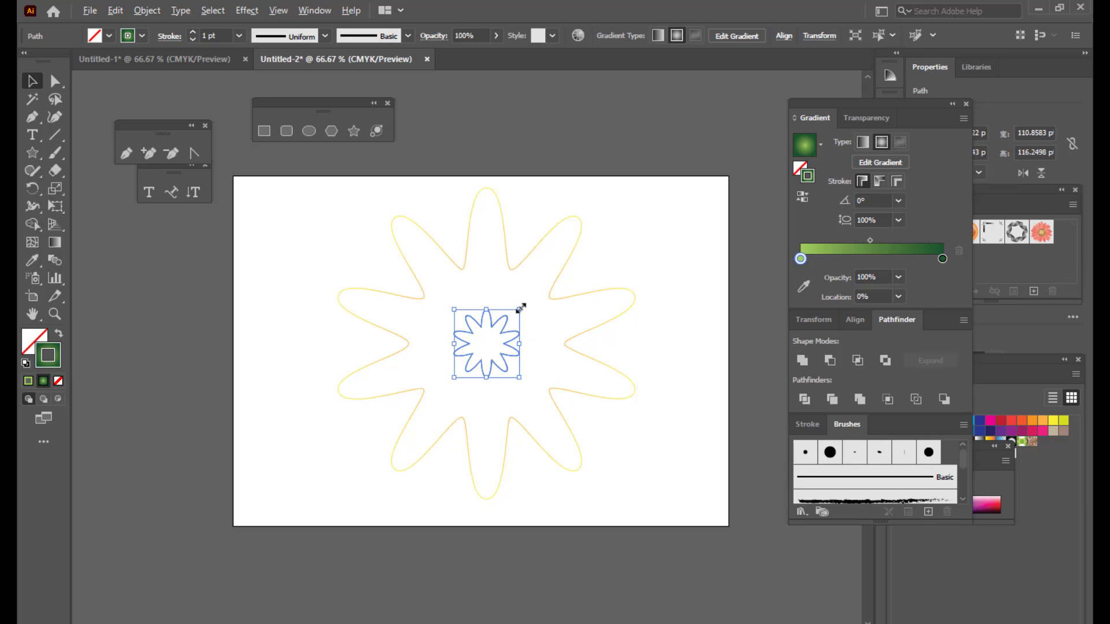
drag(521, 307, 513, 314)
click(553, 232)
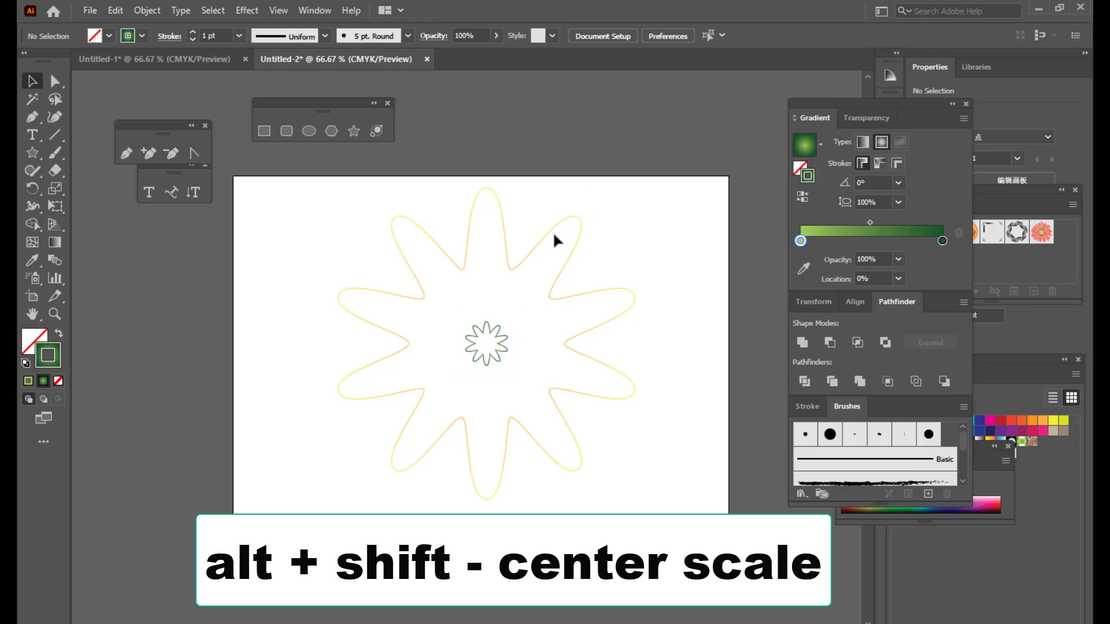
- Align the large orange-yellow flower to the horizontal centre of the artboard
click(547, 235)
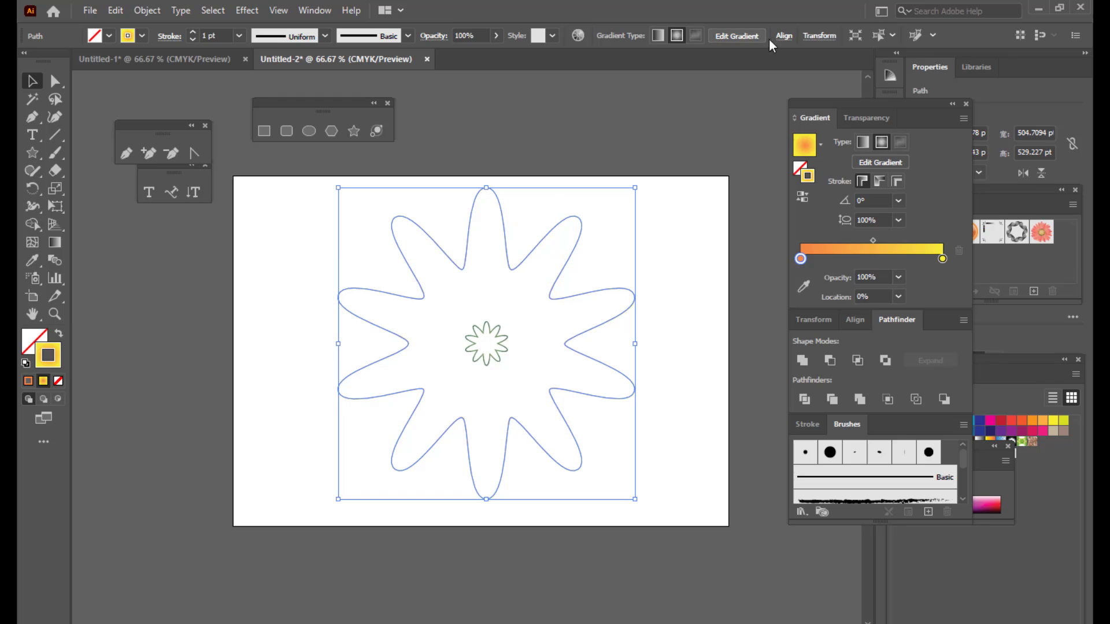
click(784, 35)
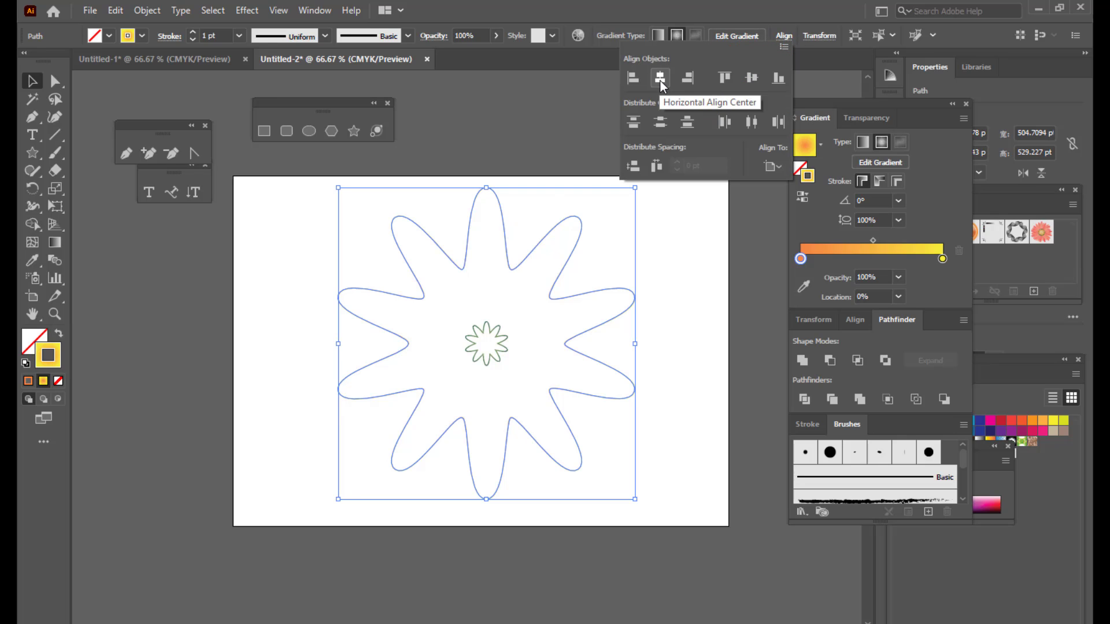
click(660, 79)
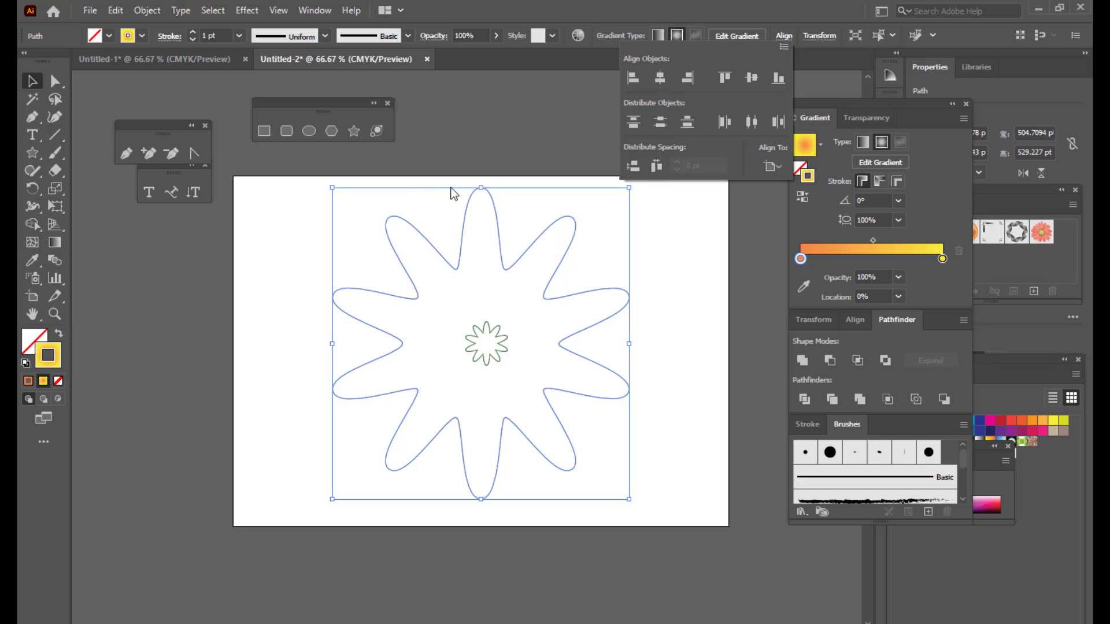
click(657, 300)
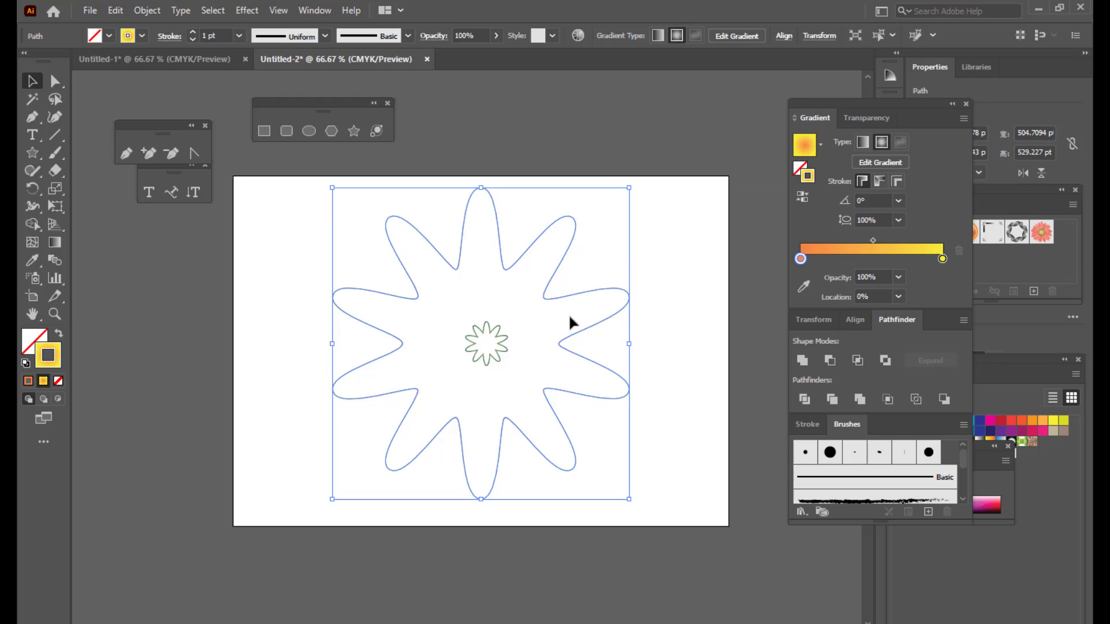
- Align the small green flower to the horizontal centre of the artboard and deselect it
click(498, 330)
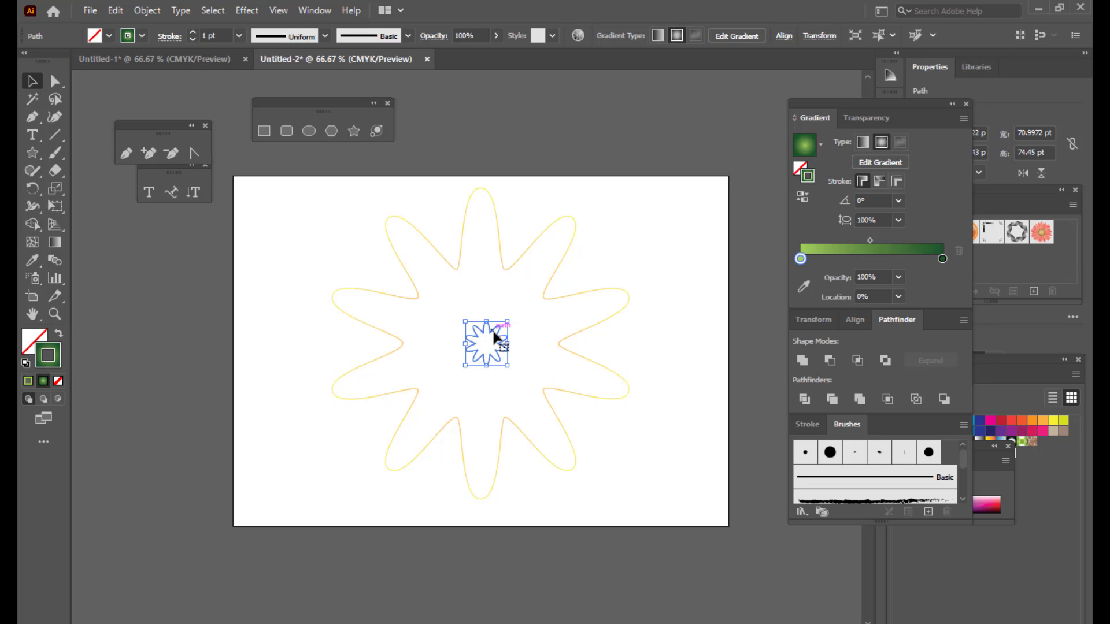
click(783, 36)
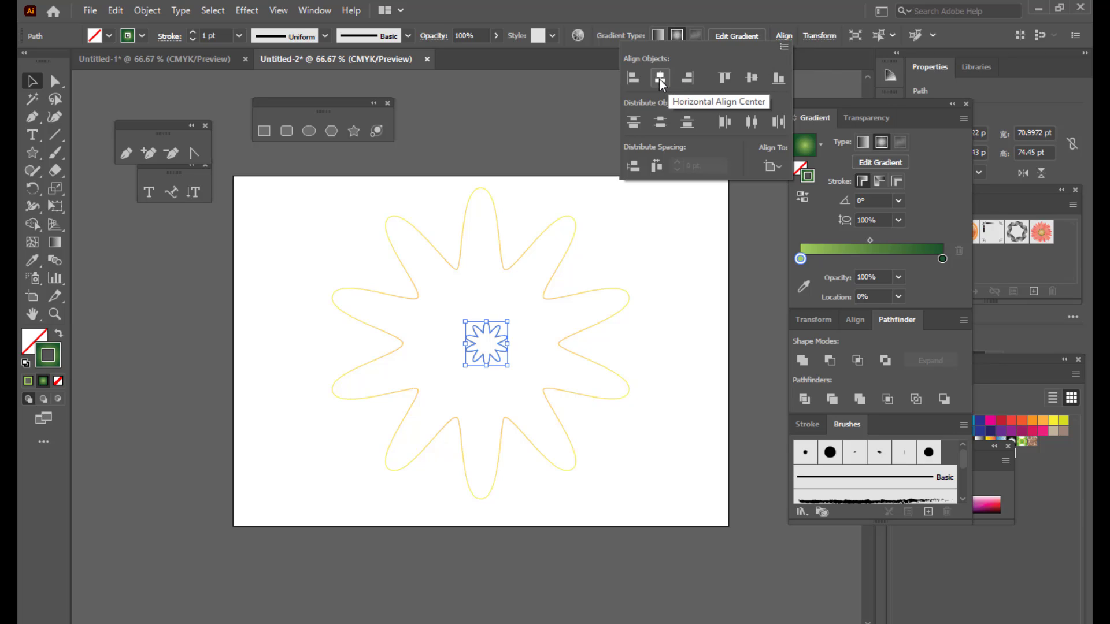
click(659, 78)
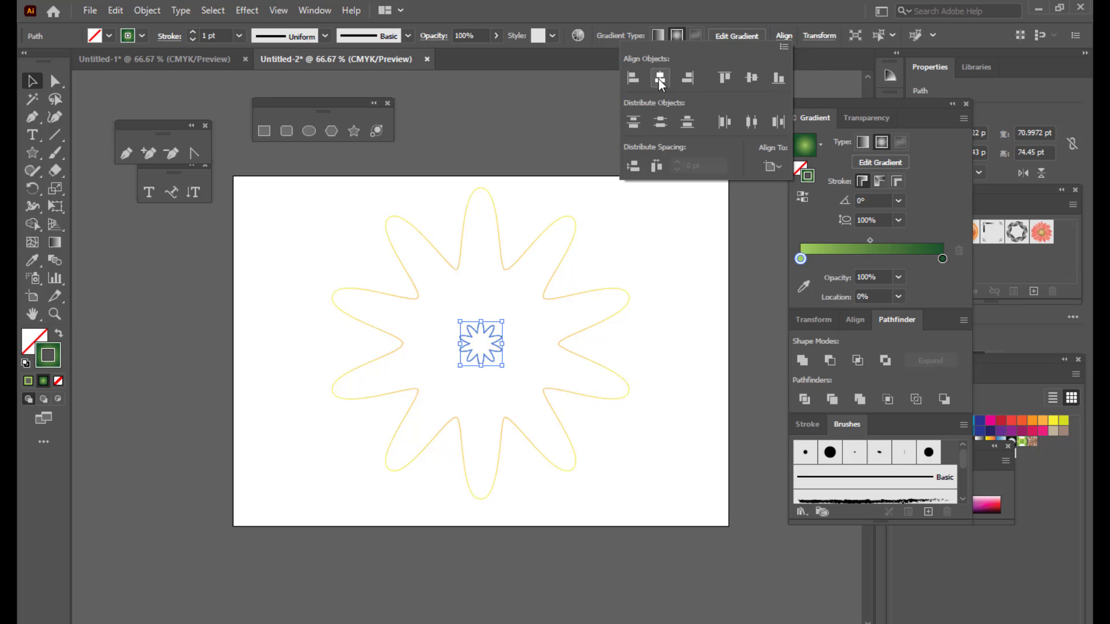
click(547, 134)
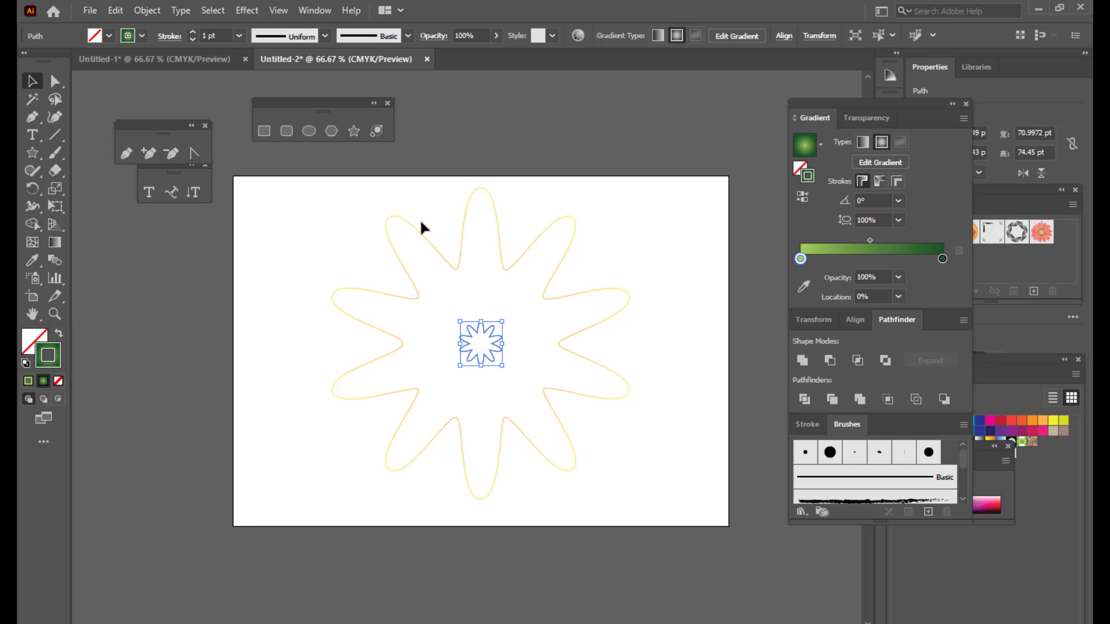
click(596, 160)
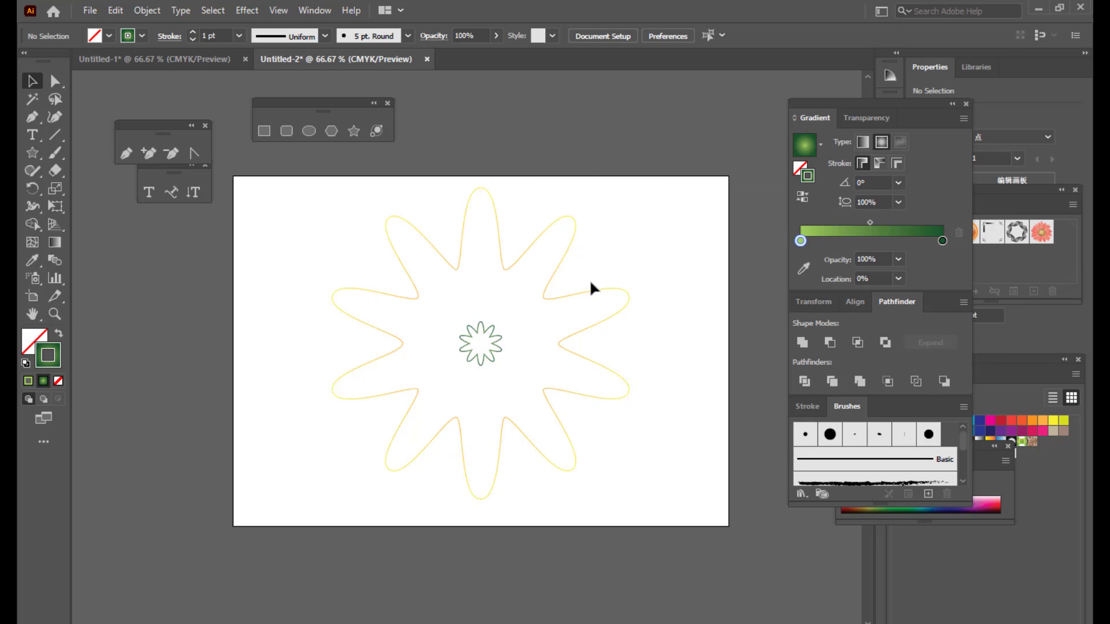
- Select both flower outlines and configure the blend options to Specified Steps spacing with 400 steps
click(532, 244)
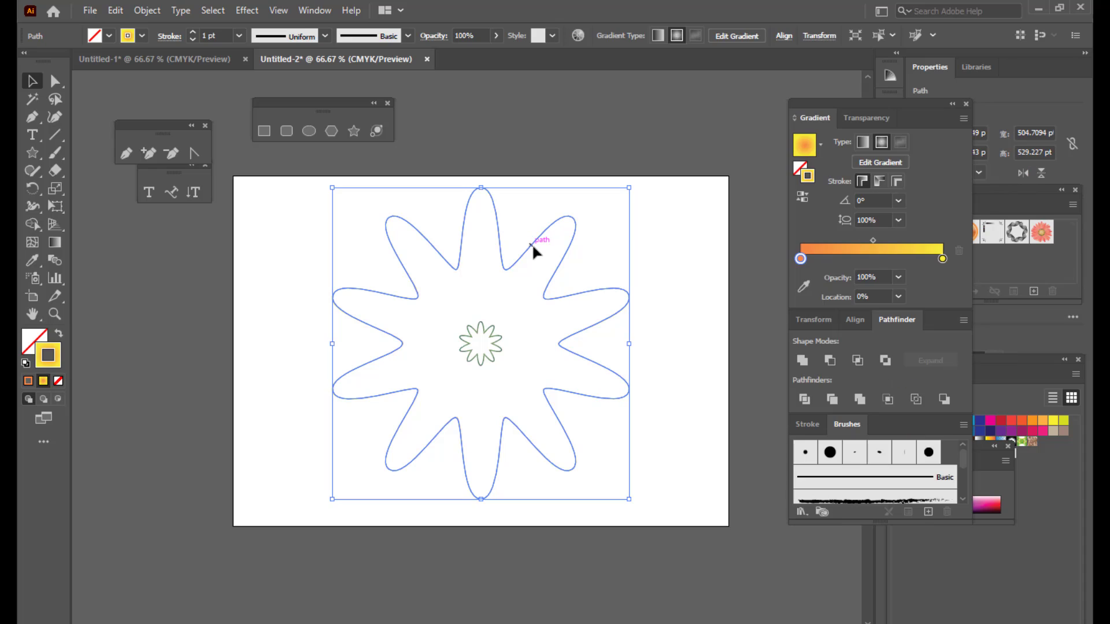
shift+click(498, 337)
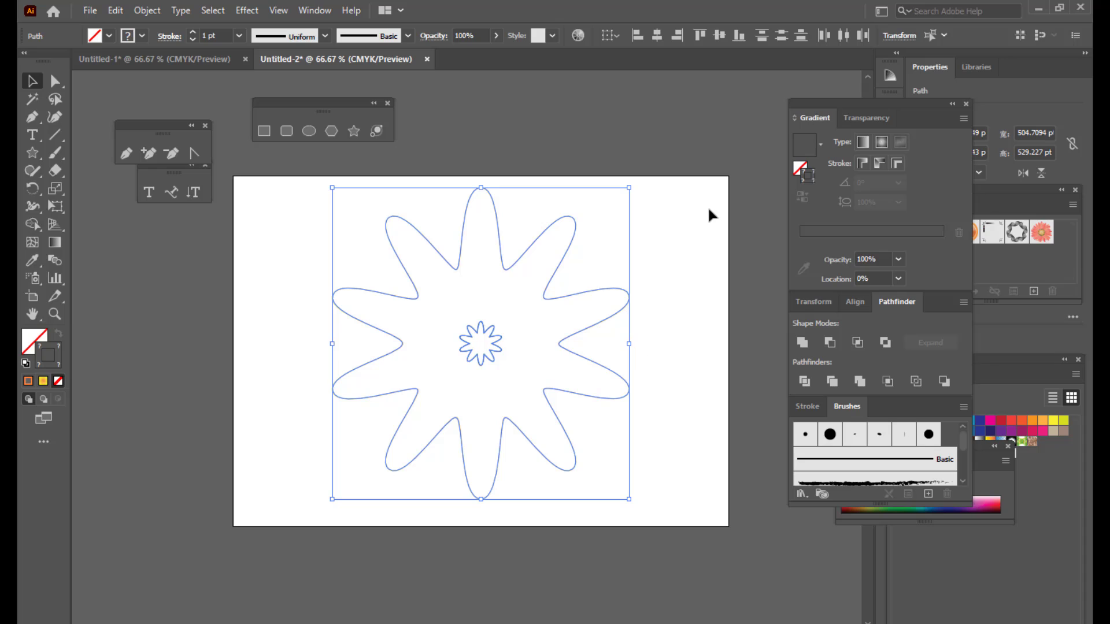
click(146, 10)
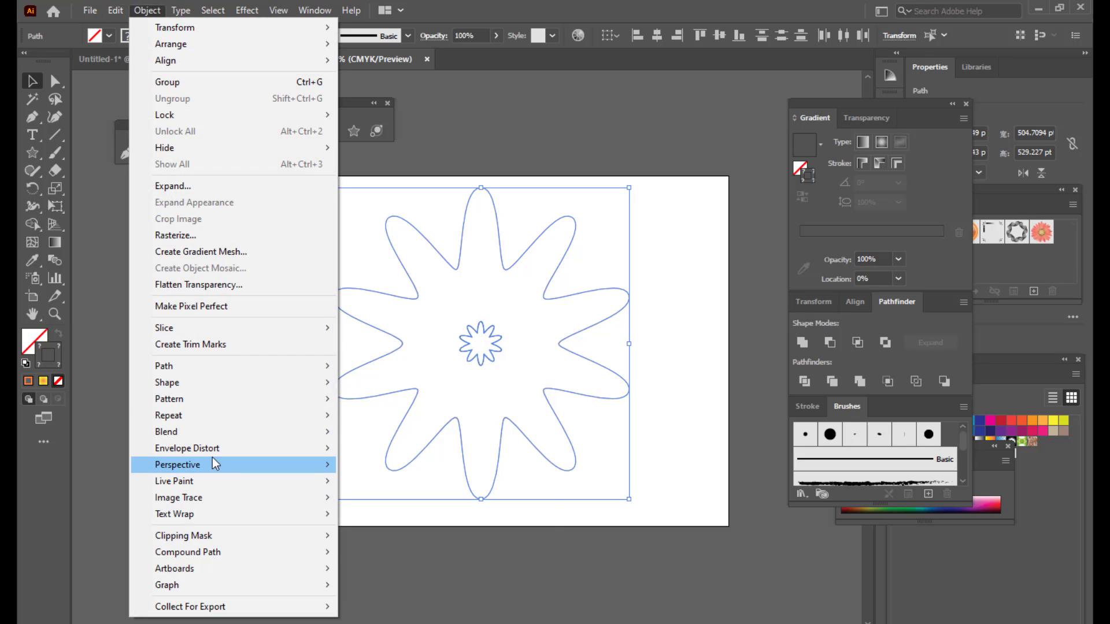
mouse_move(219, 436)
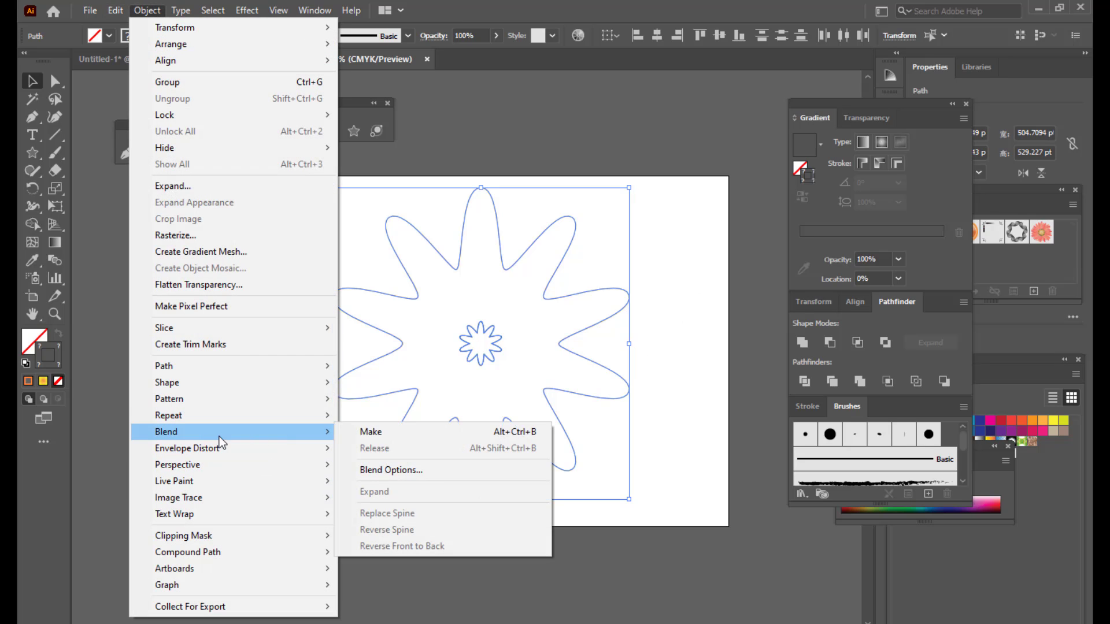
click(444, 473)
drag(757, 124, 743, 113)
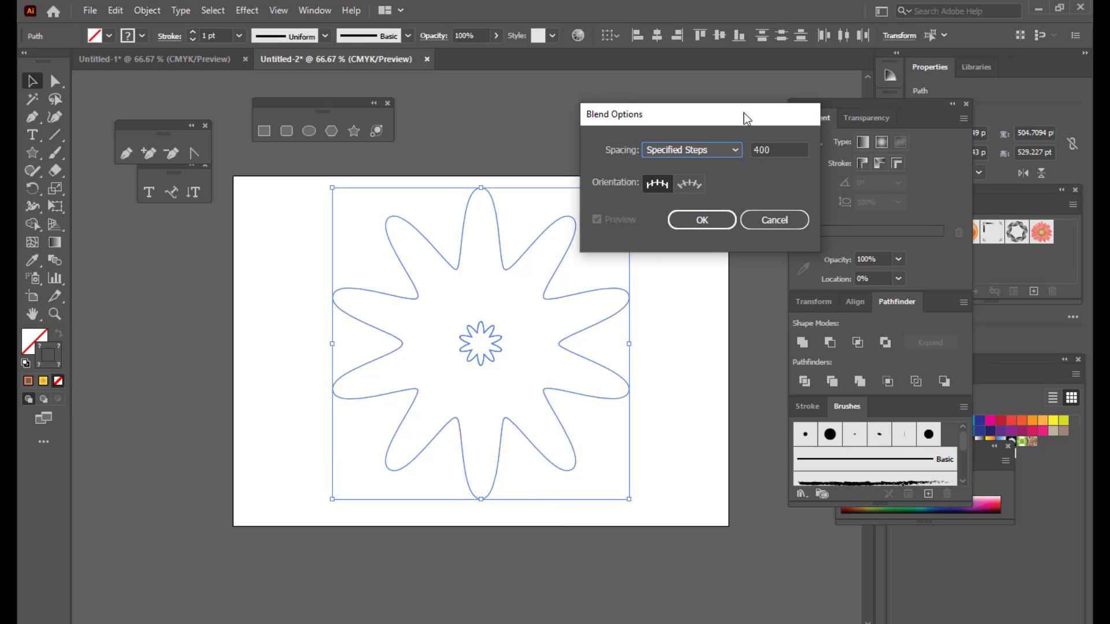
click(707, 147)
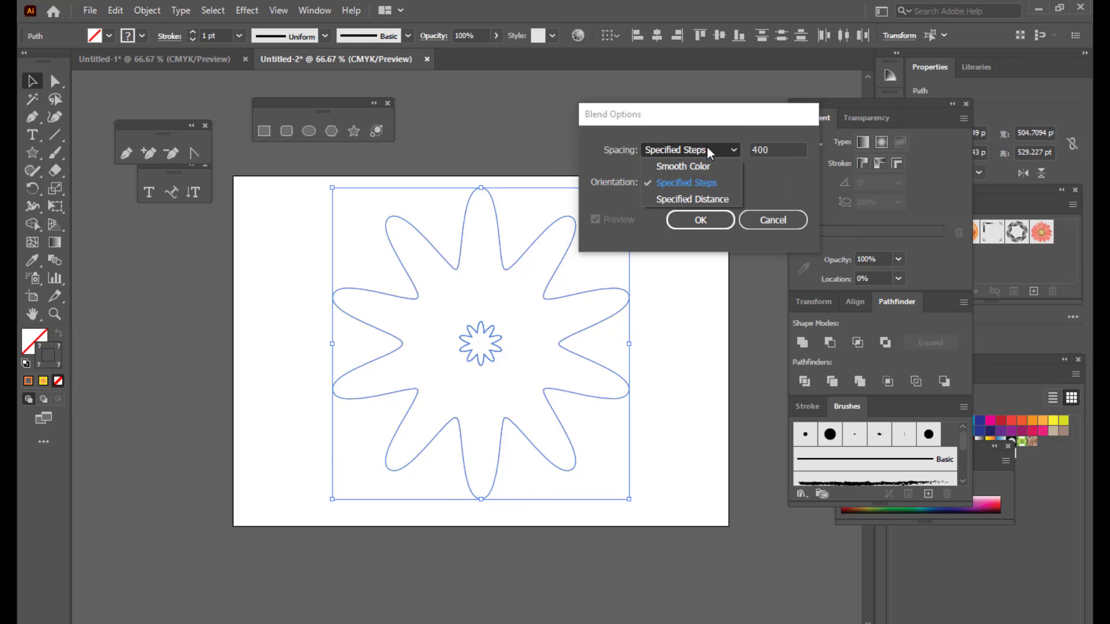
click(695, 184)
double_click(780, 150)
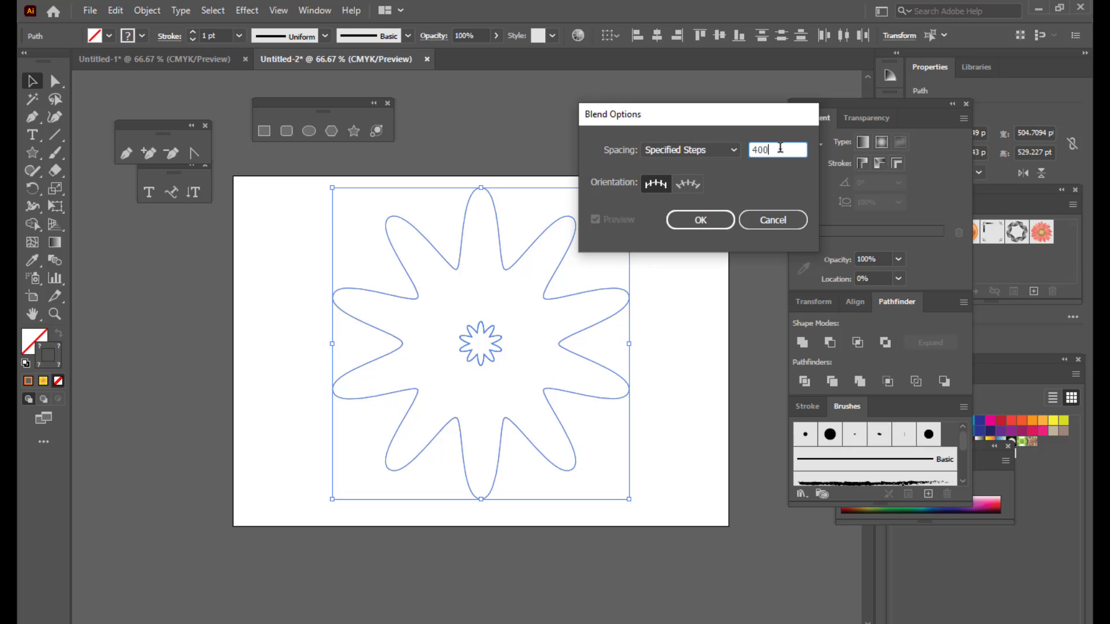
text(400)
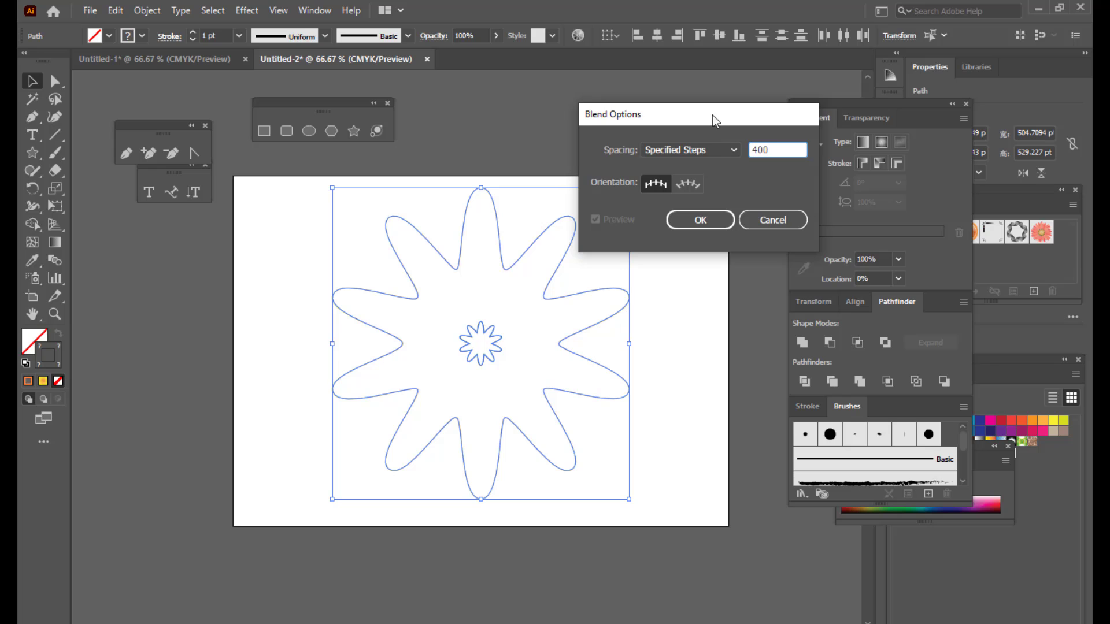
drag(712, 115, 702, 116)
click(695, 217)
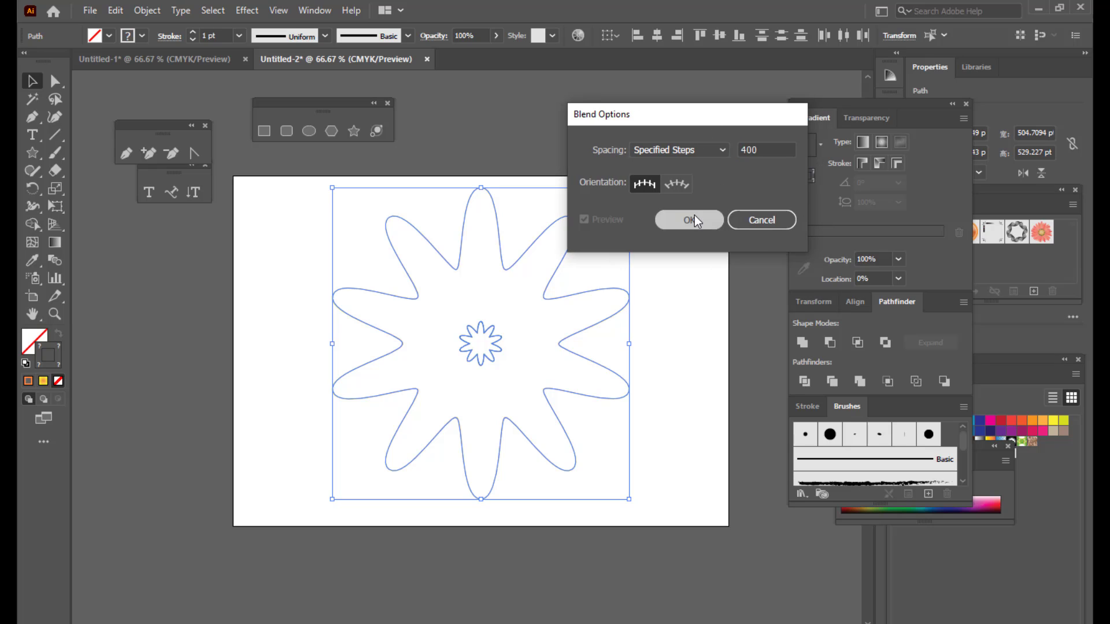
- Make a blend between the selected small and large flower outlines
click(144, 11)
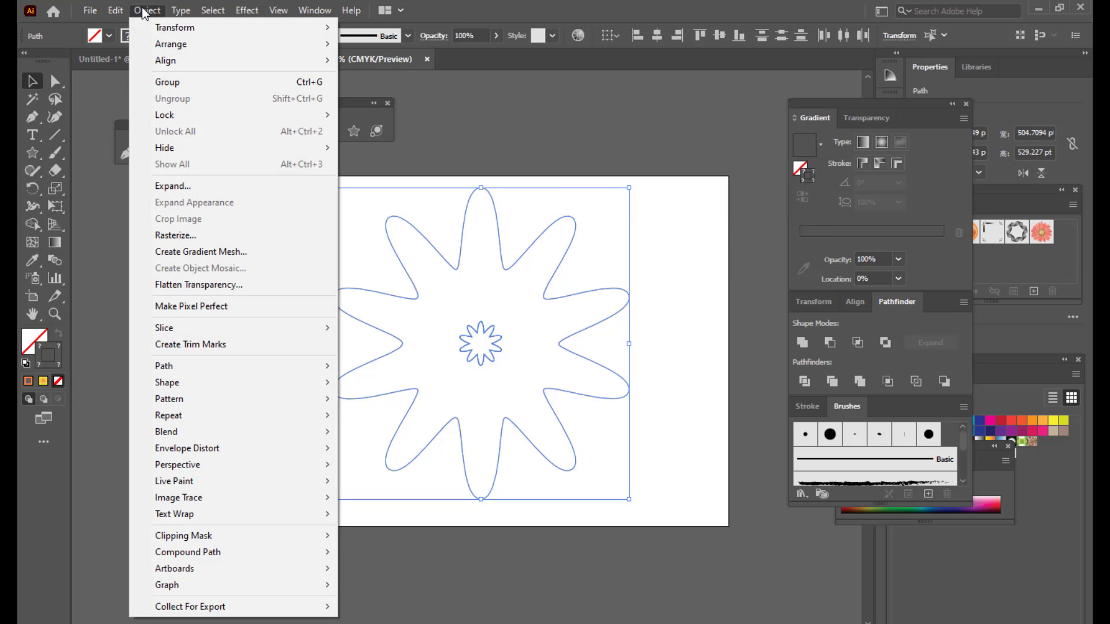
mouse_move(193, 434)
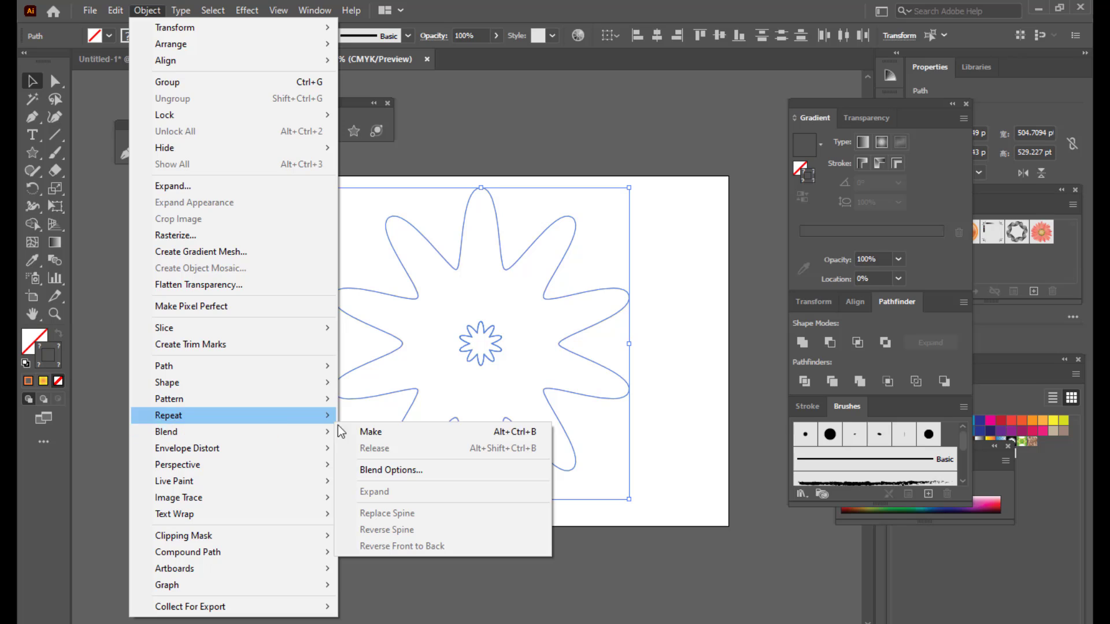
click(395, 435)
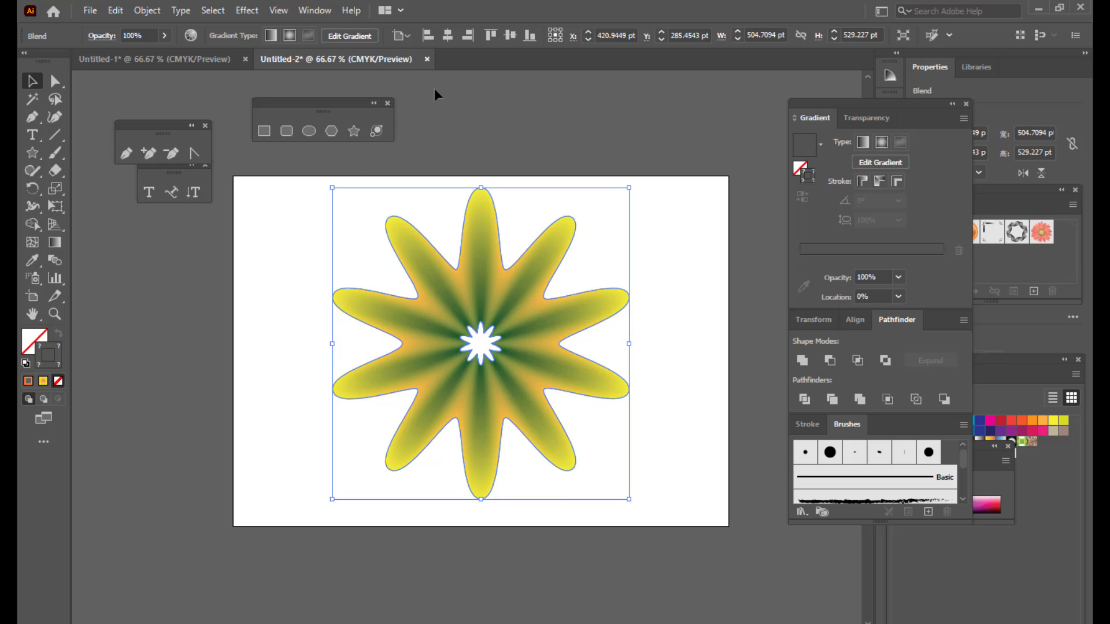
- Apply the Pucker & Bloat effect to the blended flower with a 60% bloat
click(247, 10)
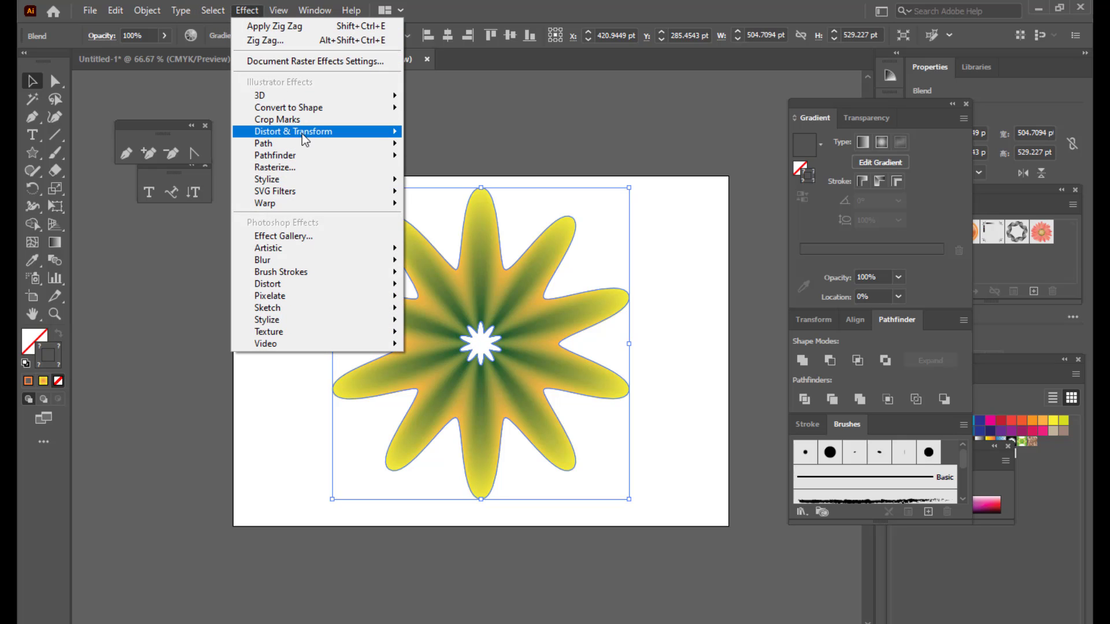
mouse_move(302, 133)
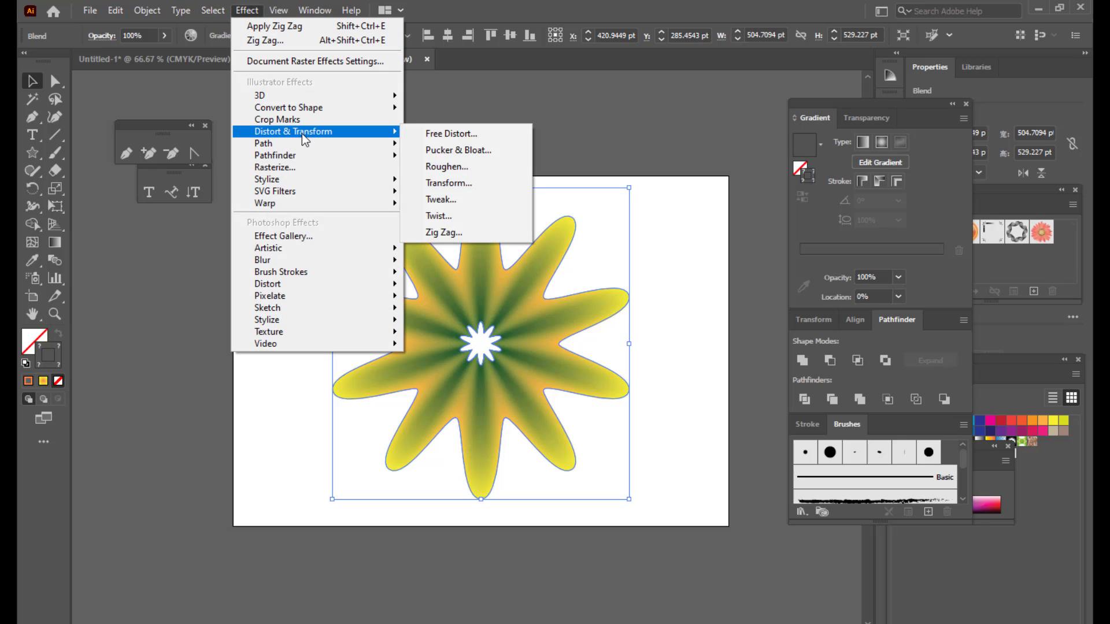
click(487, 151)
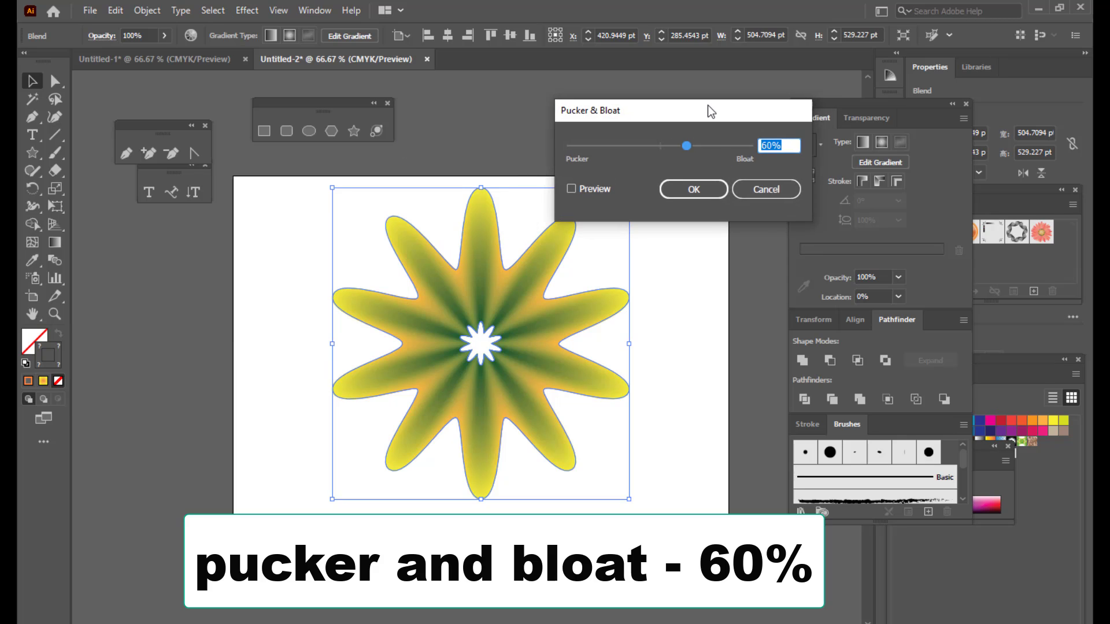
drag(707, 106, 694, 103)
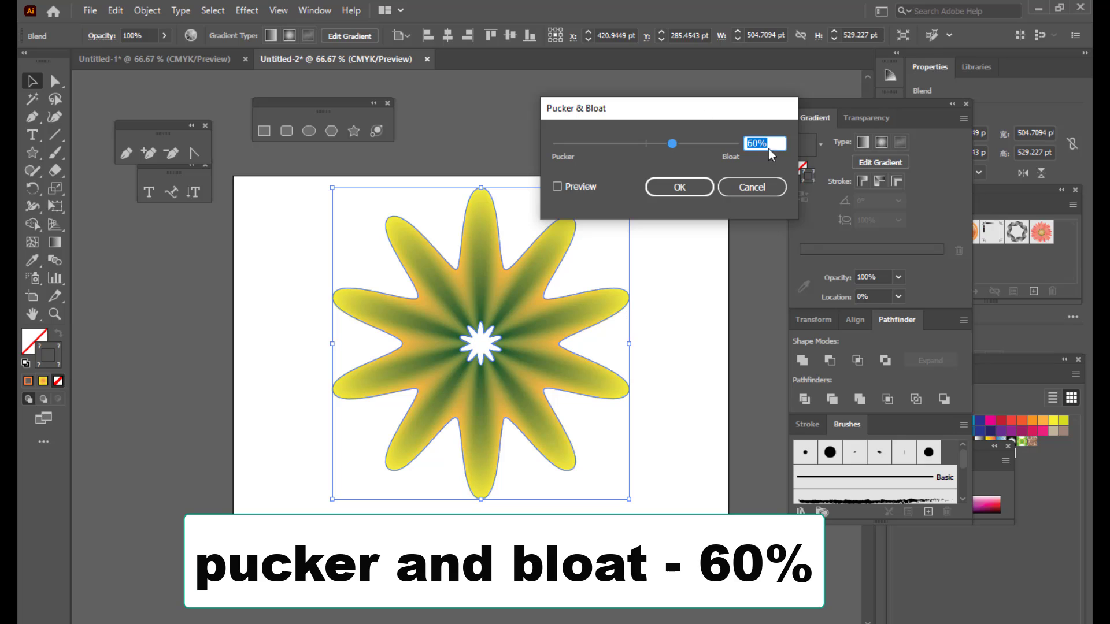
text(60)
drag(738, 115, 753, 109)
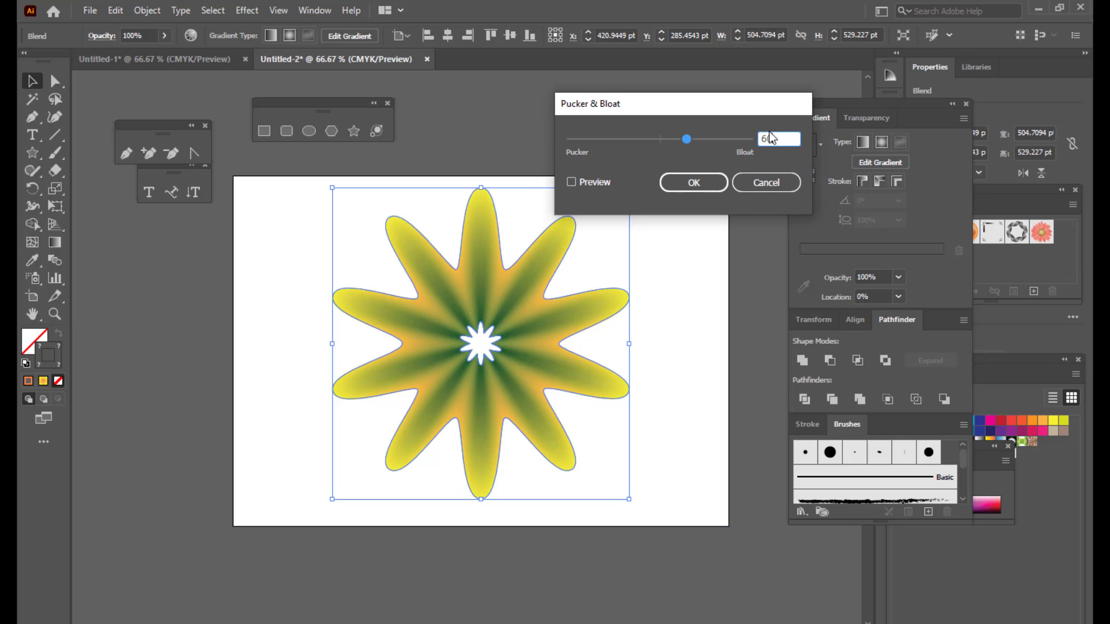
drag(683, 110, 698, 110)
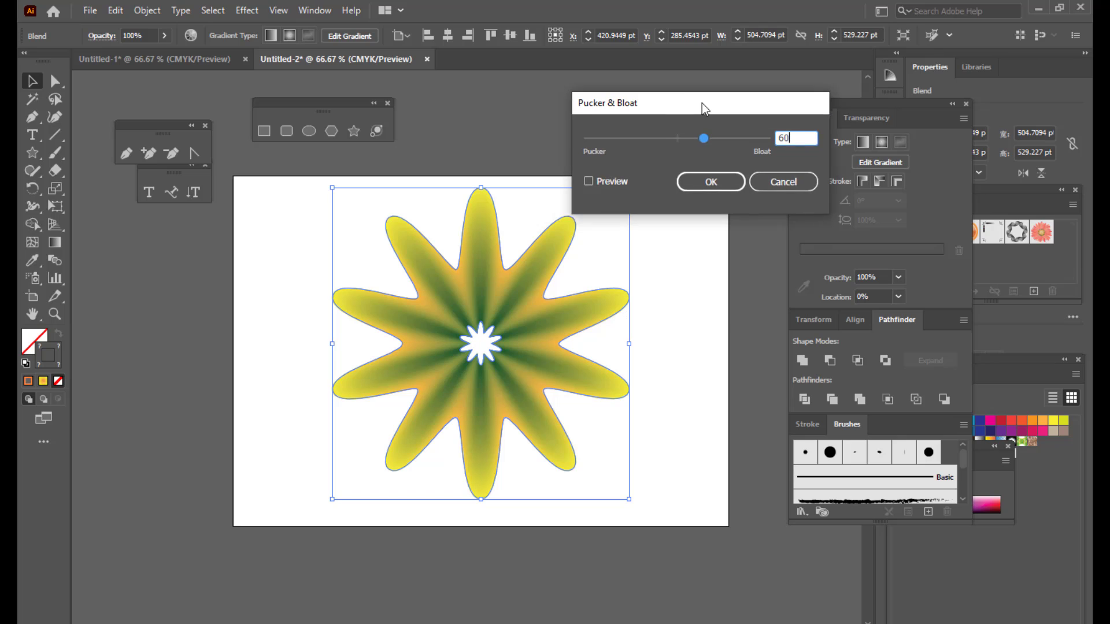
click(699, 186)
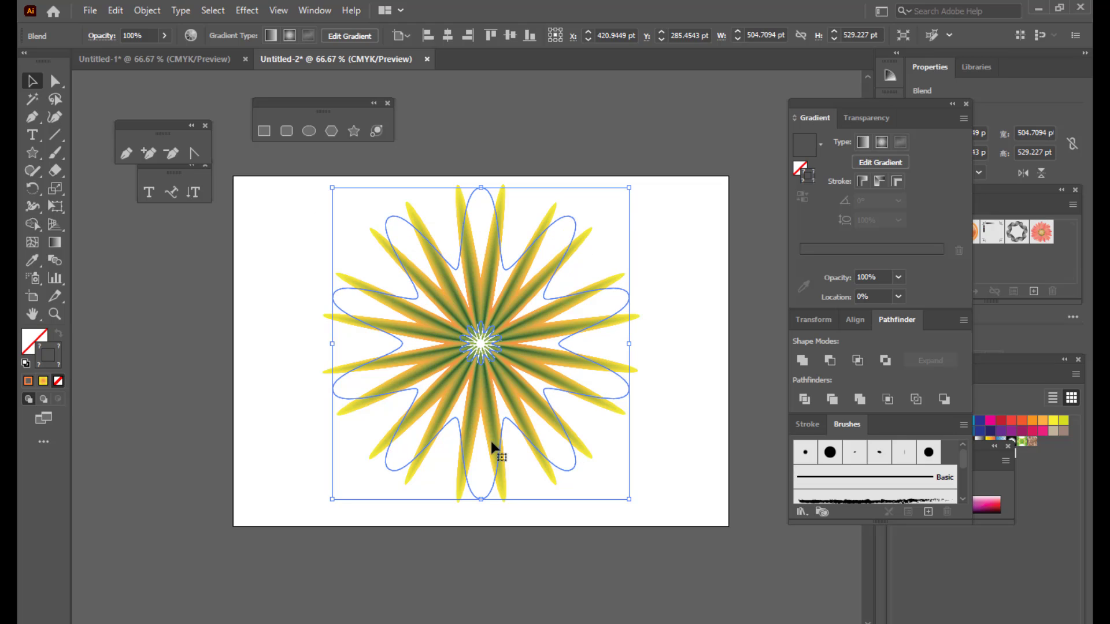
- Apply the Zig Zag effect to the blended flower with an absolute size of 15 pt, 7 ridges per segment and smooth points, then deselect it
click(246, 11)
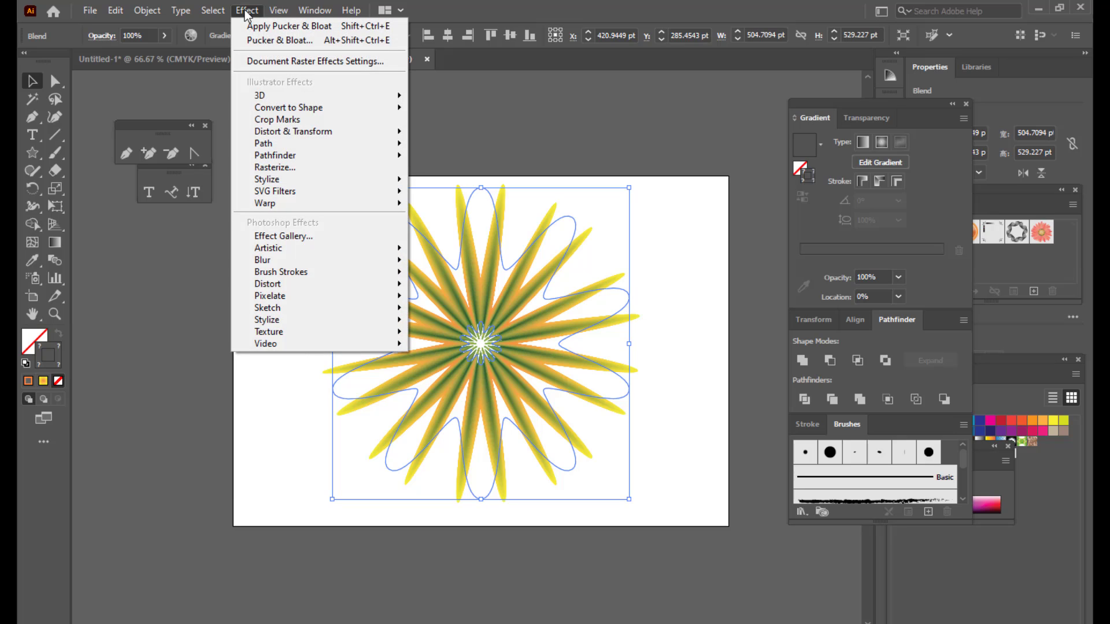
mouse_move(333, 136)
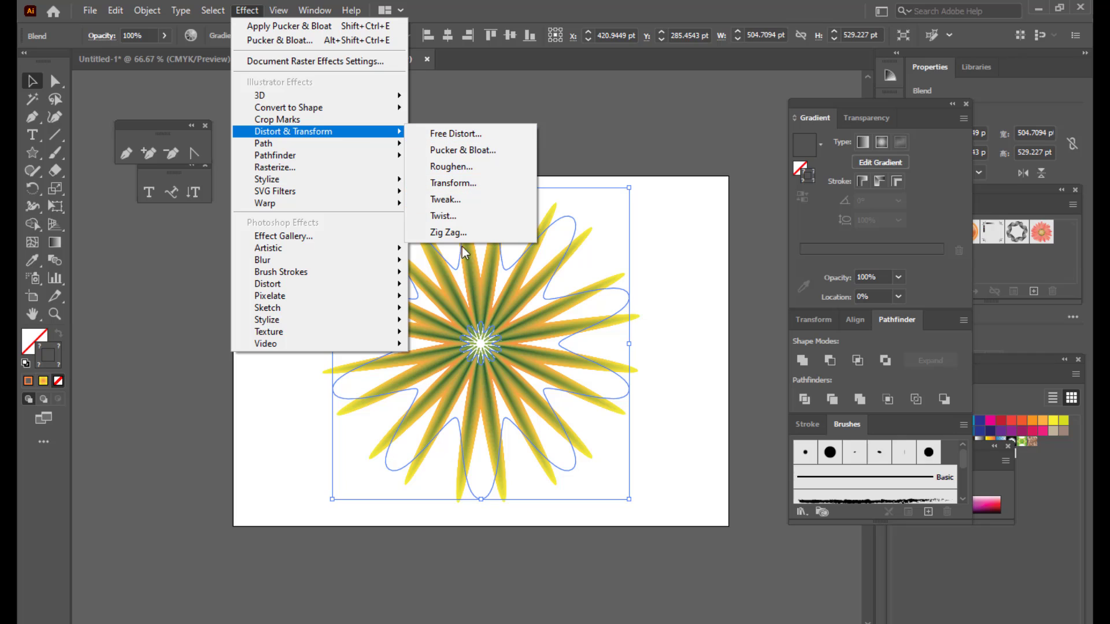
click(490, 234)
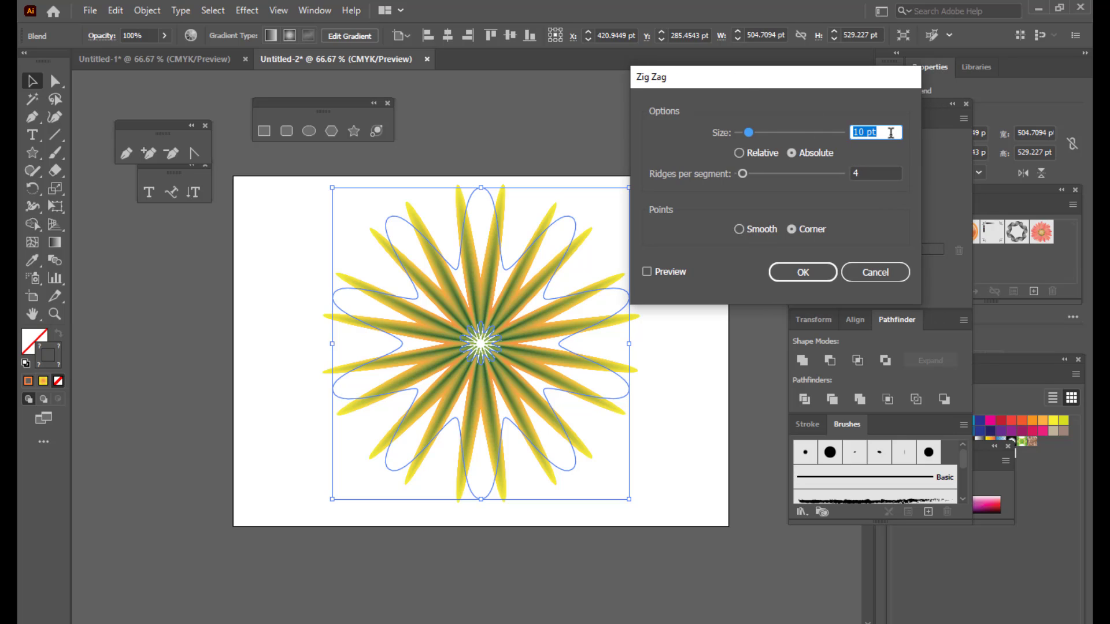
drag(781, 75, 752, 79)
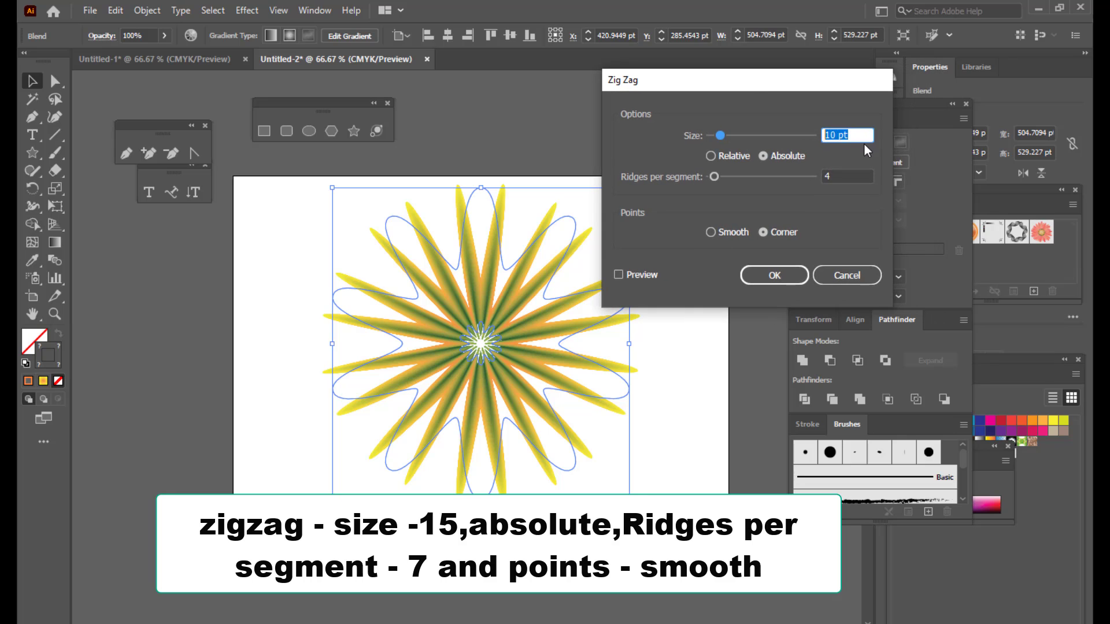
text(15)
click(768, 158)
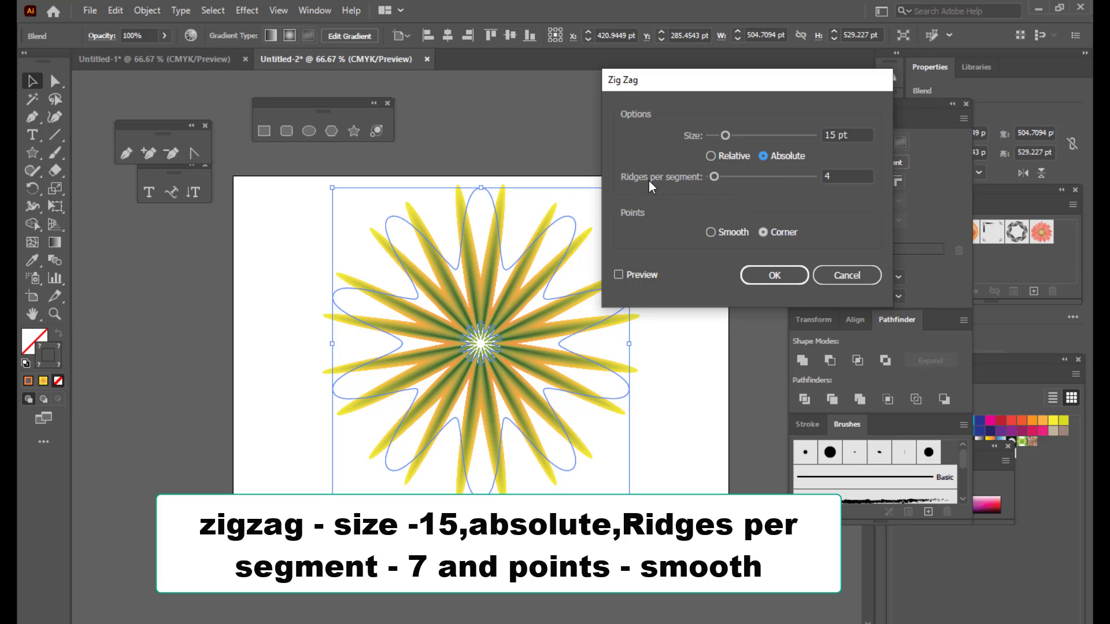
double_click(832, 175)
text(7)
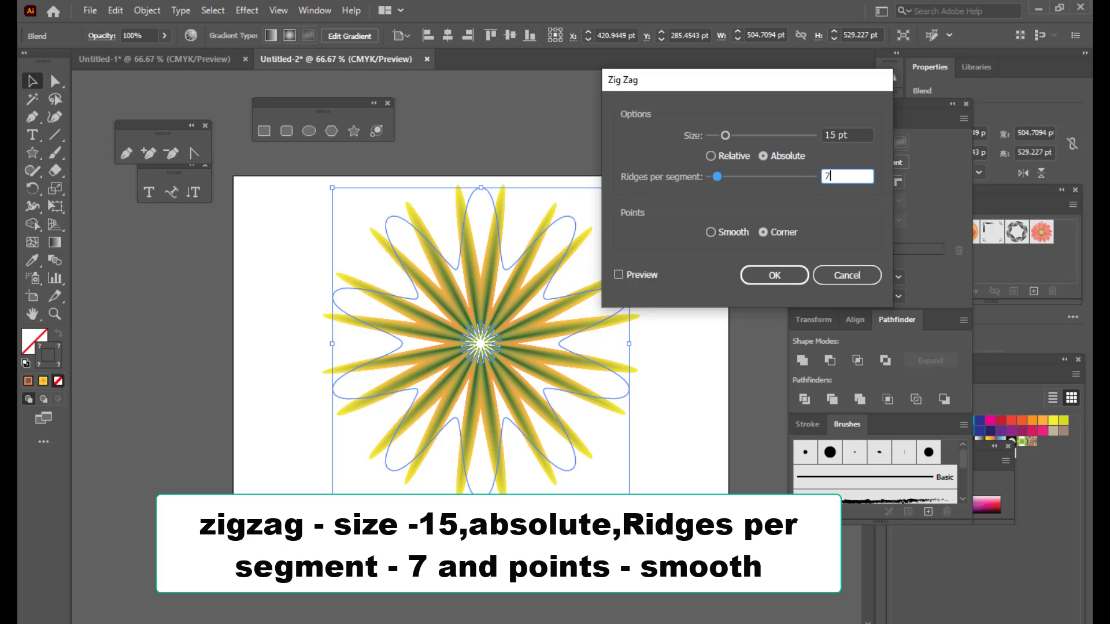
click(860, 135)
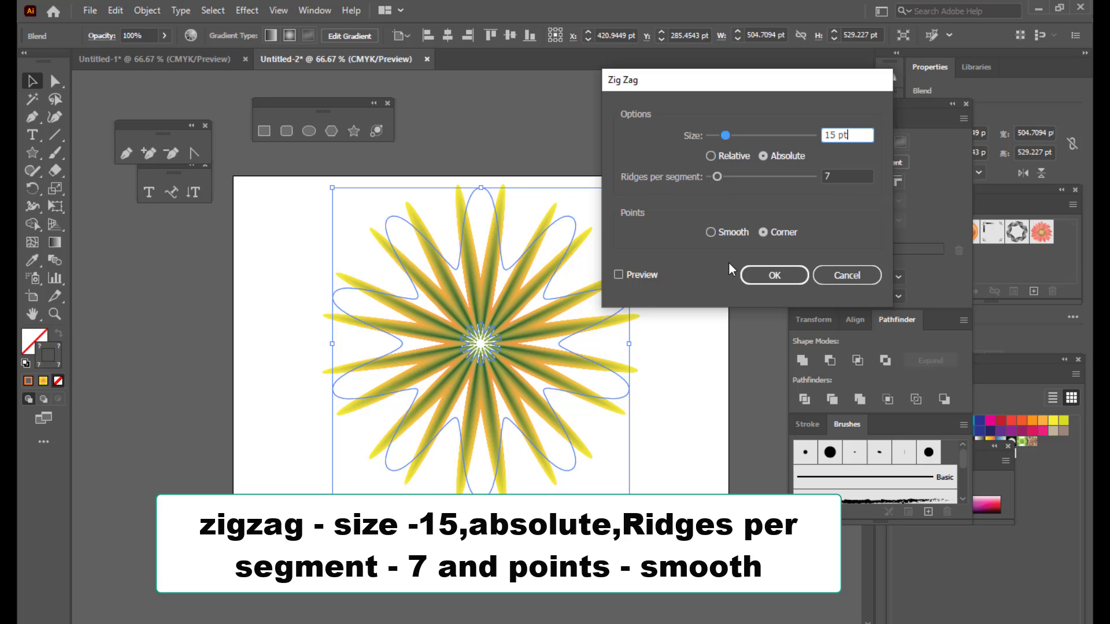
click(712, 231)
drag(744, 81, 767, 84)
click(799, 279)
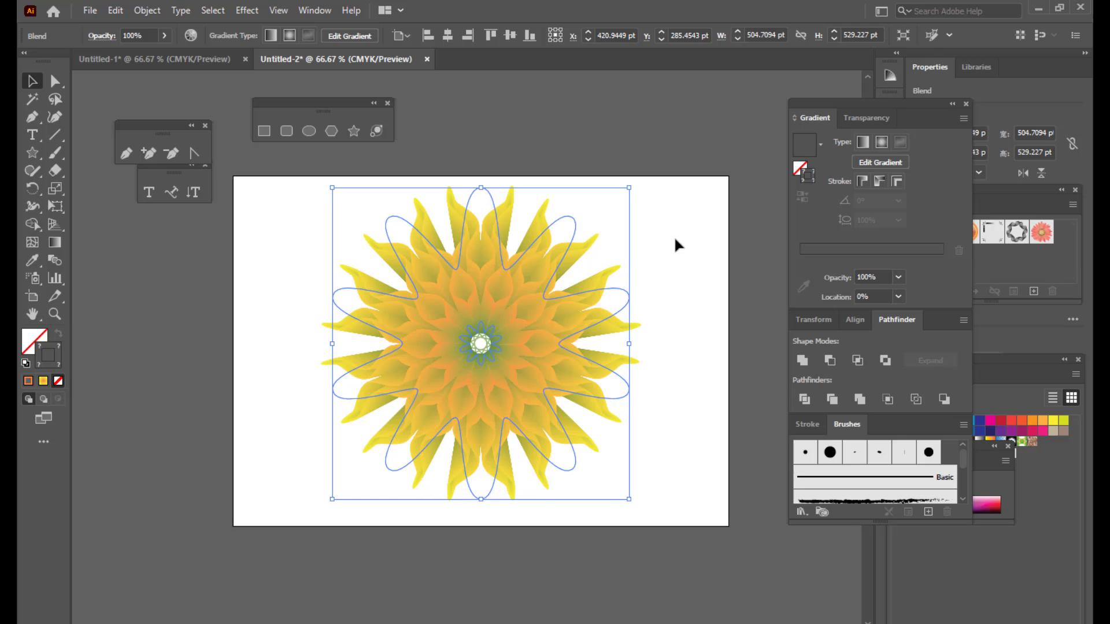
click(674, 236)
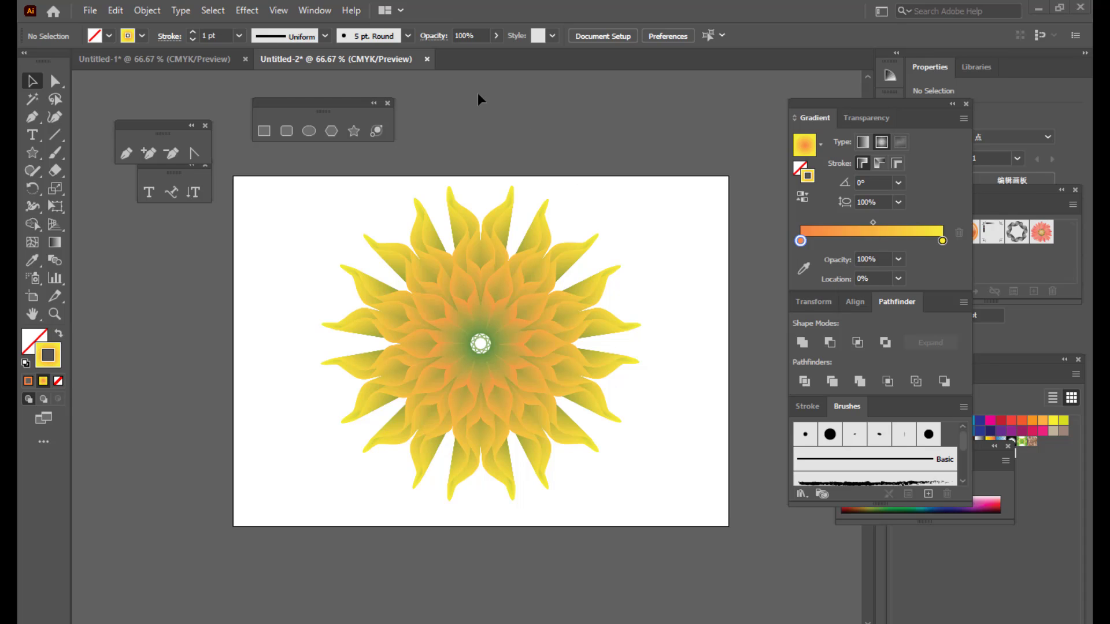
- Draw a circle about 85 pt in diameter on the empty canvas above the artboard
click(306, 132)
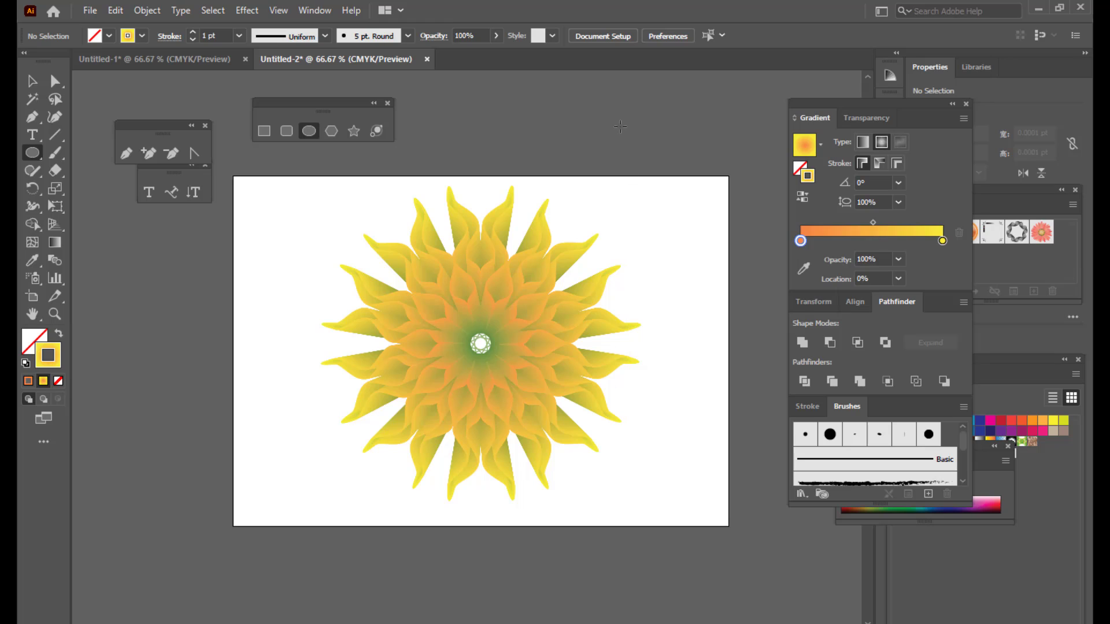
drag(624, 123, 658, 159)
key(v)
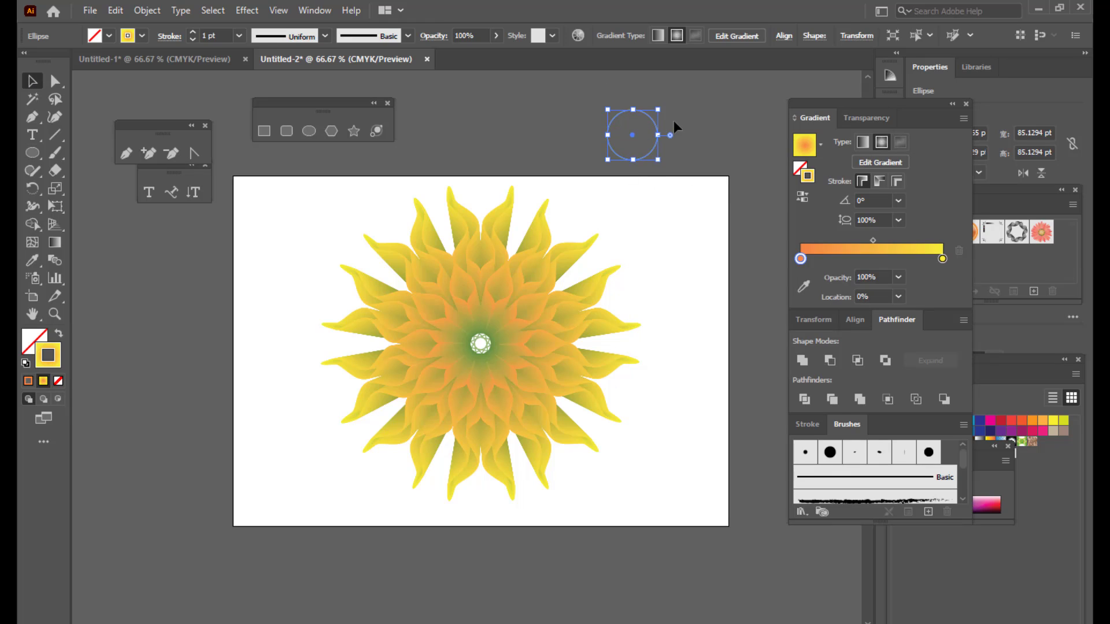
drag(650, 118, 642, 117)
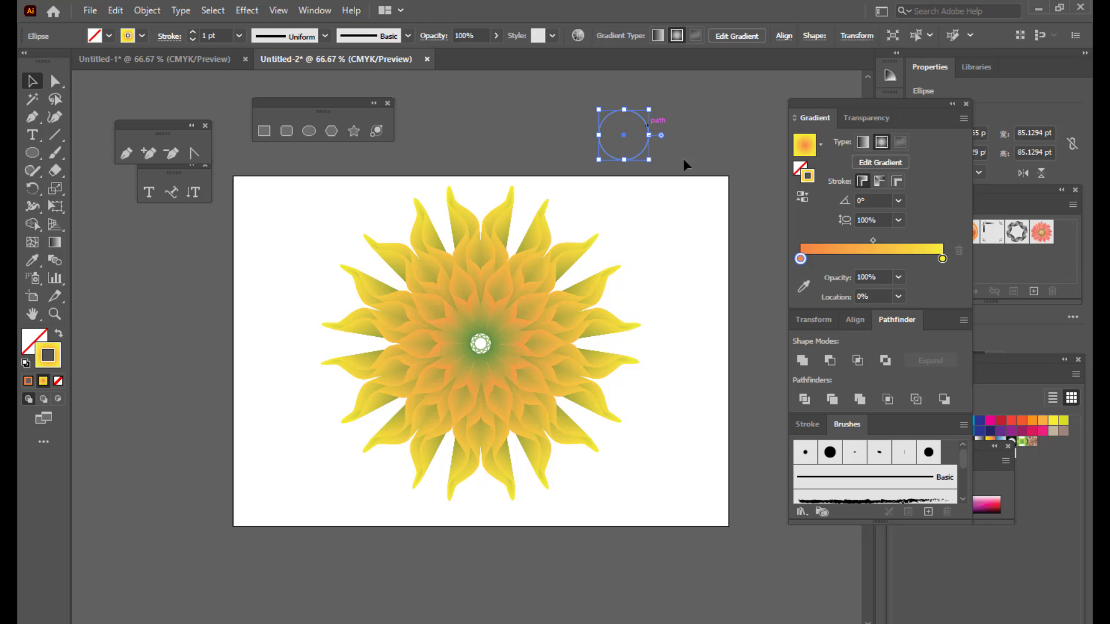
- Give the circle a crimson red stroke and a matching red fill, and nudge it slightly above the artboard
click(1001, 426)
click(32, 344)
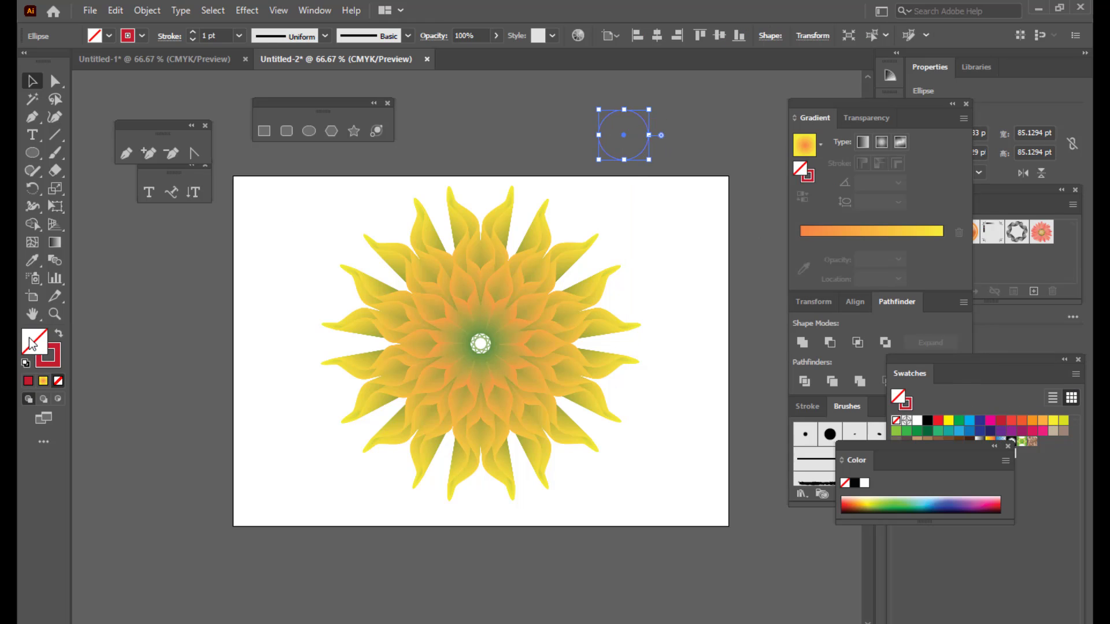
click(1001, 422)
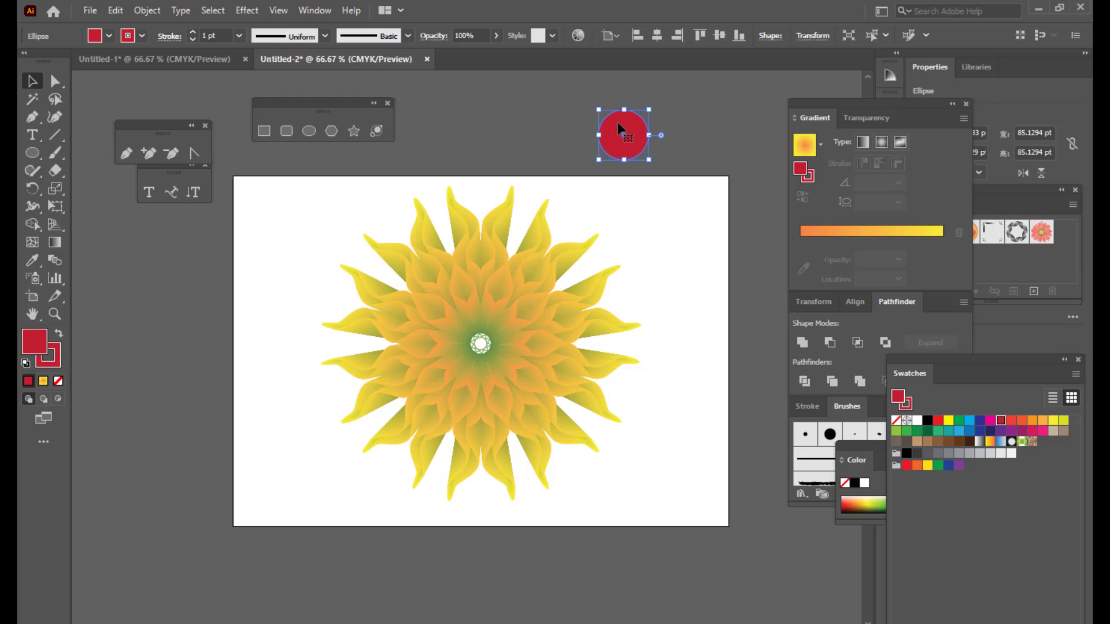
drag(615, 134, 610, 141)
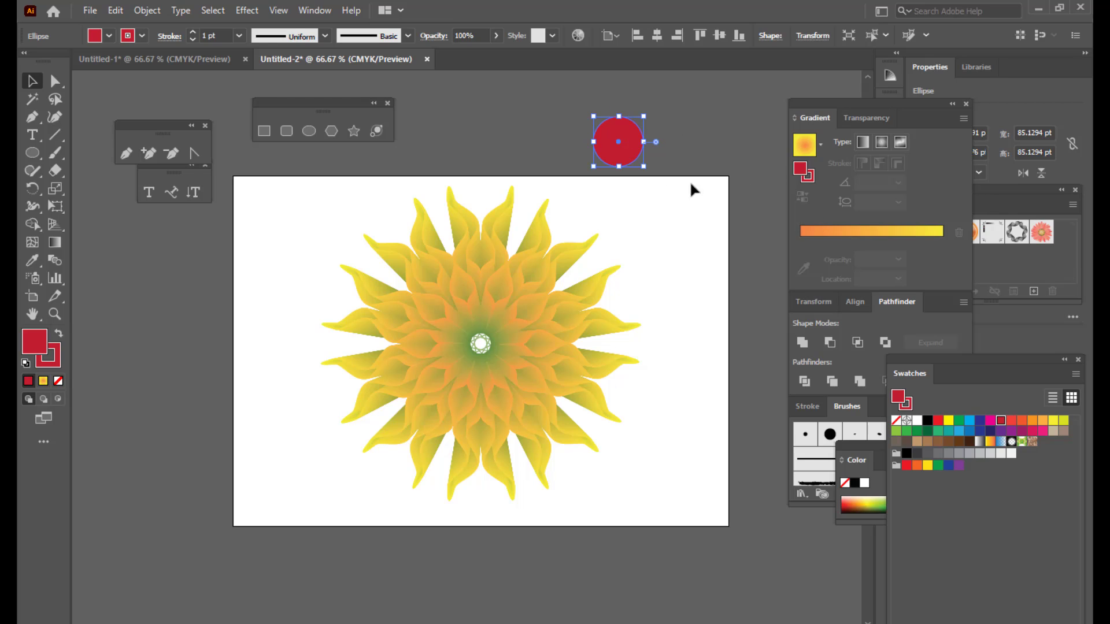
- Fill the circle with the radial gradient and set its start colour to dark red (C 26.67, M 92.55, Y 100, K 26.67)
click(807, 239)
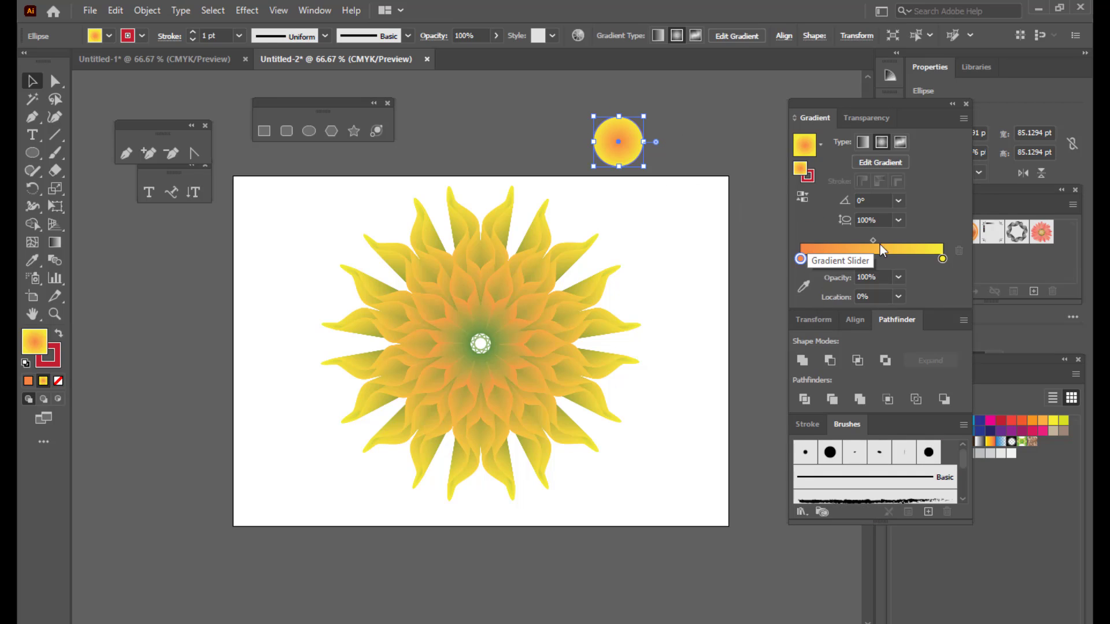
double_click(801, 259)
click(782, 408)
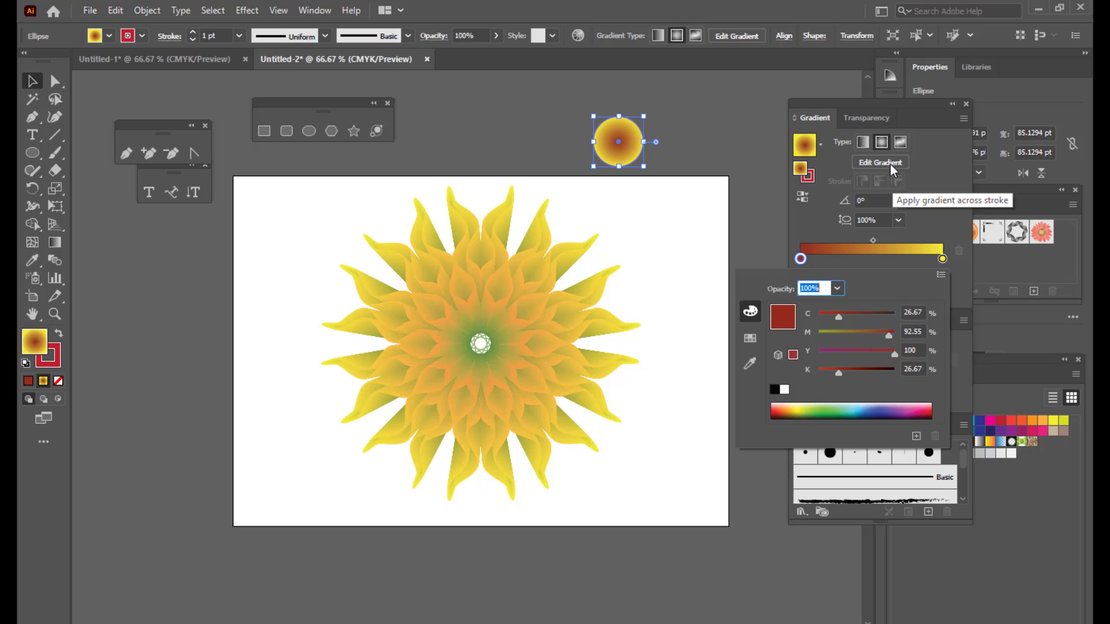
click(882, 142)
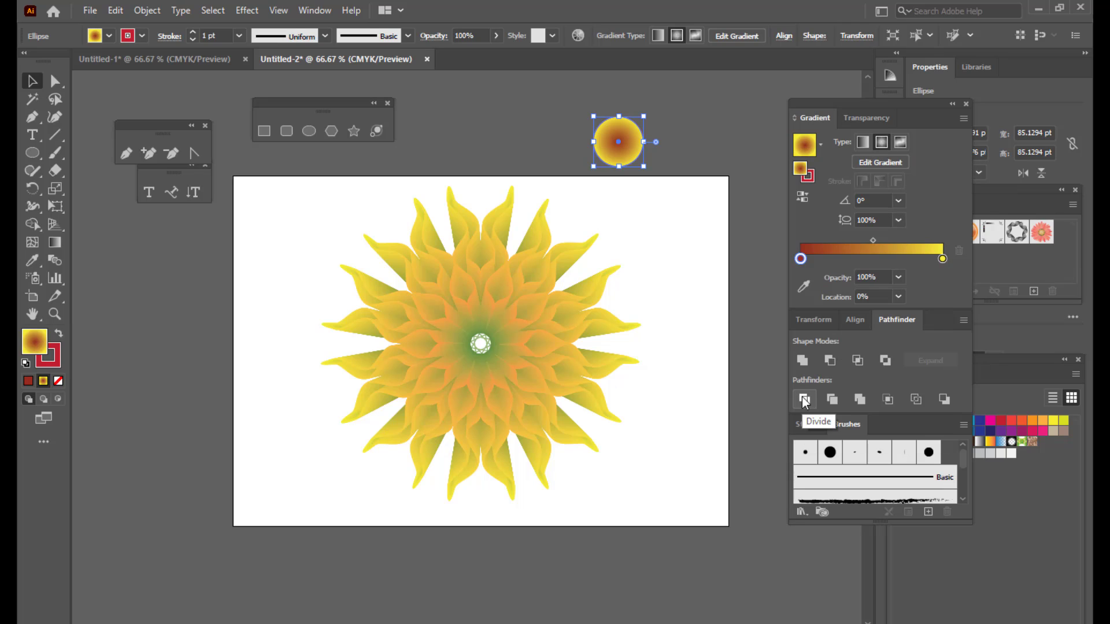
- Set the circle gradient's end colour to light orange (C 0, M 49.8, Y 72.16, K 0) and reverse the gradient
click(942, 259)
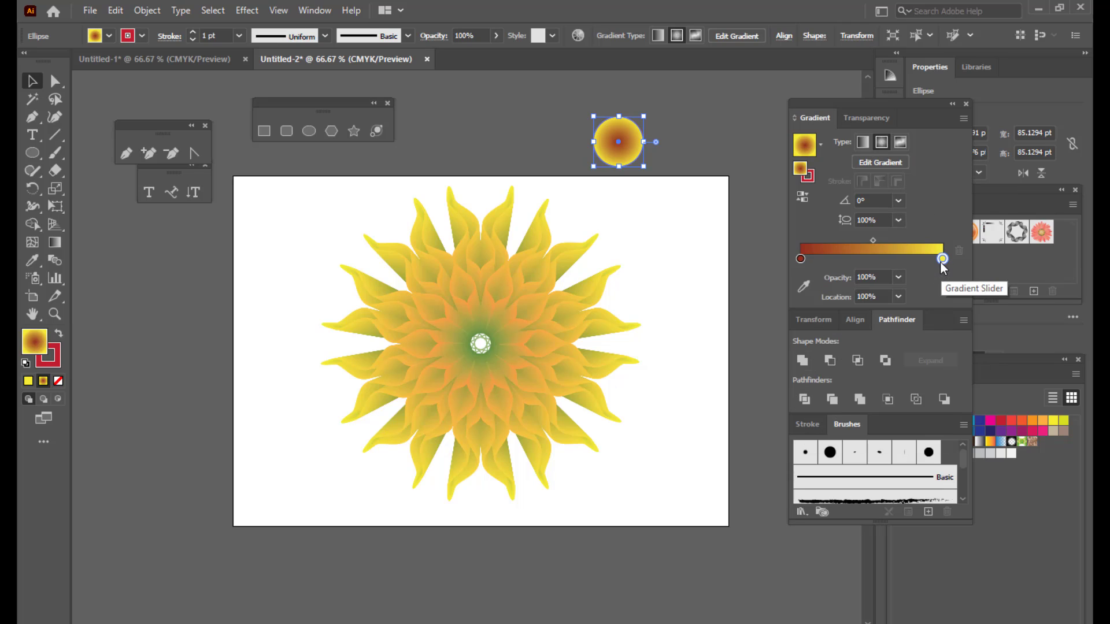
double_click(942, 259)
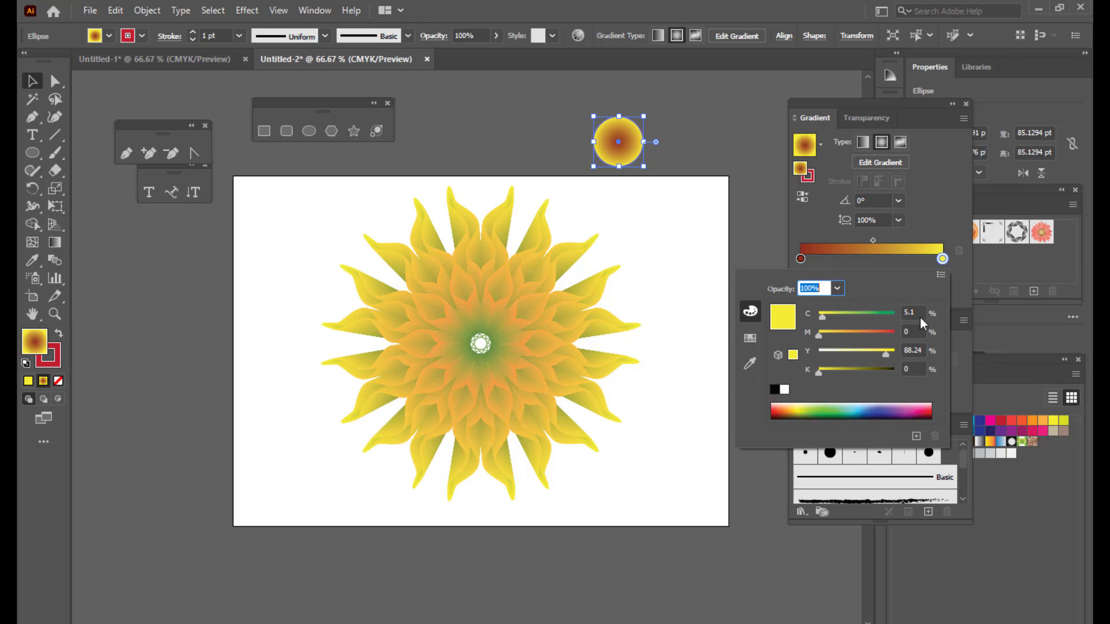
click(781, 407)
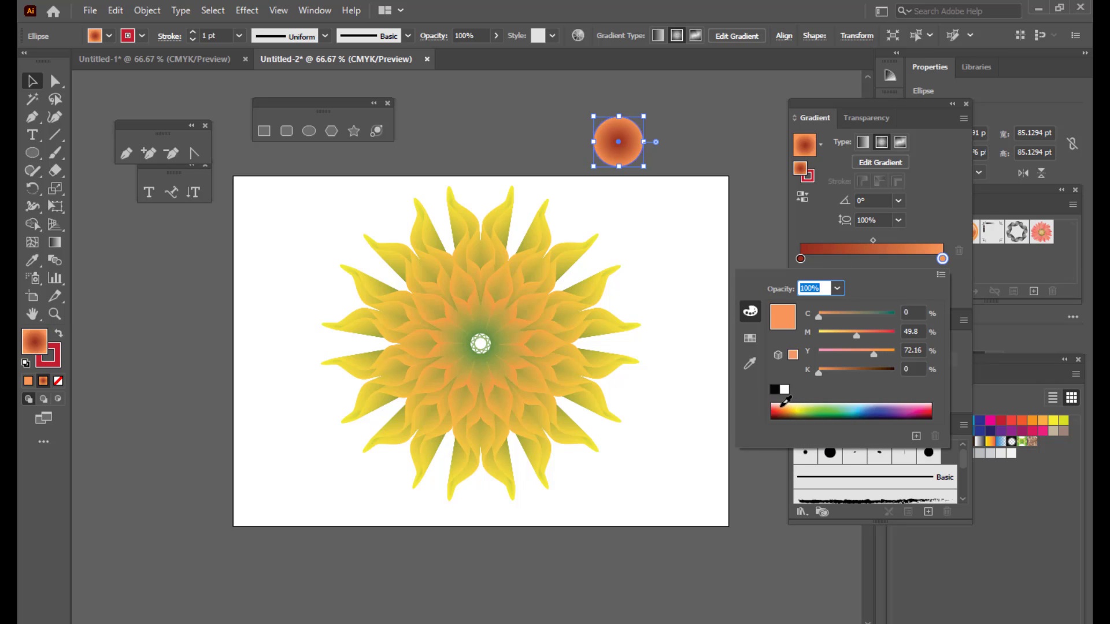
click(802, 201)
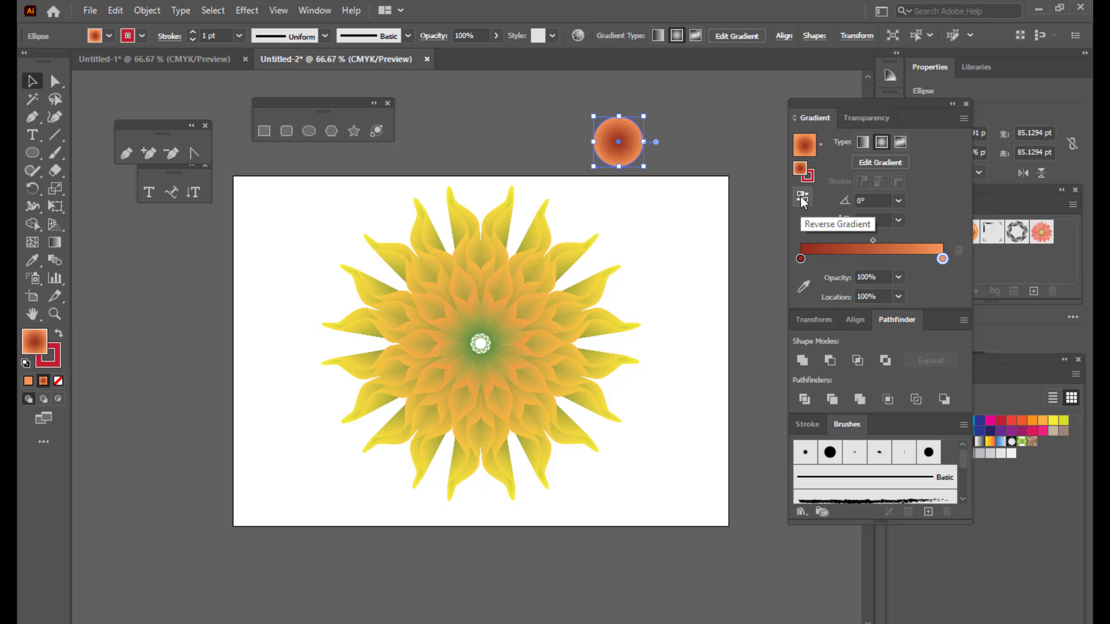
click(802, 201)
click(31, 81)
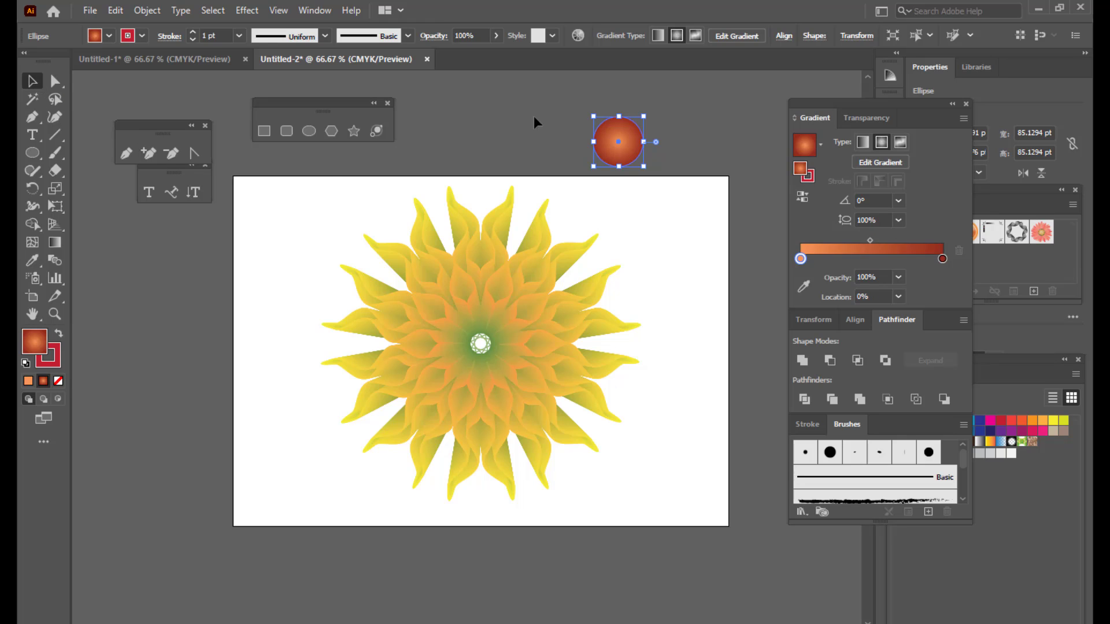
- Place the gradient circle over the flower's centre, scaled down to about 59.5 pt in diameter, and deselect it
drag(619, 142, 499, 319)
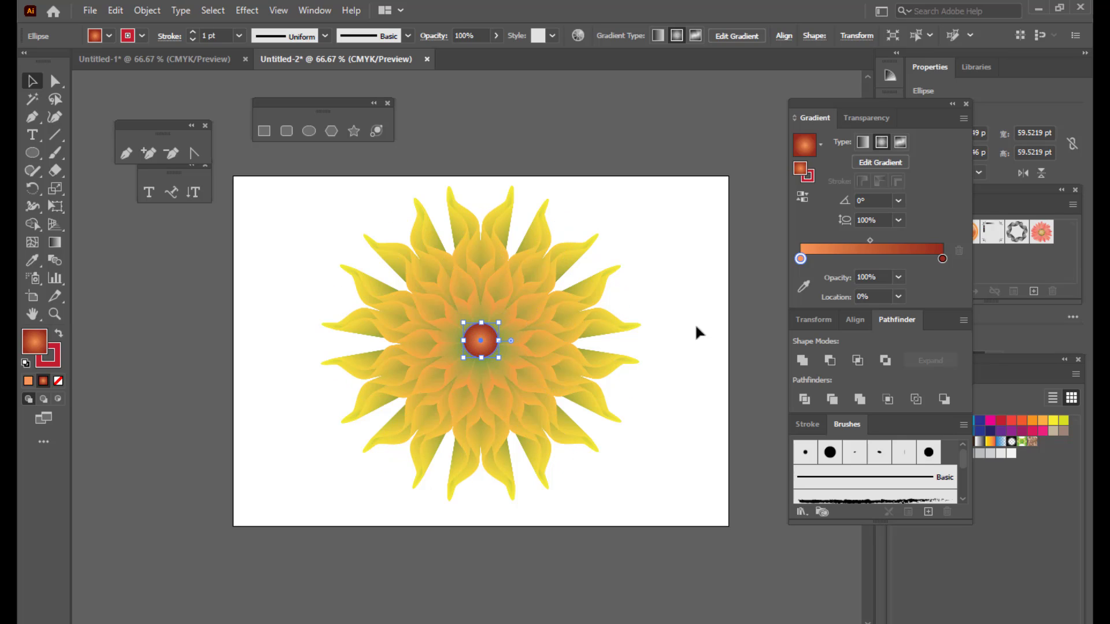
click(683, 255)
click(466, 361)
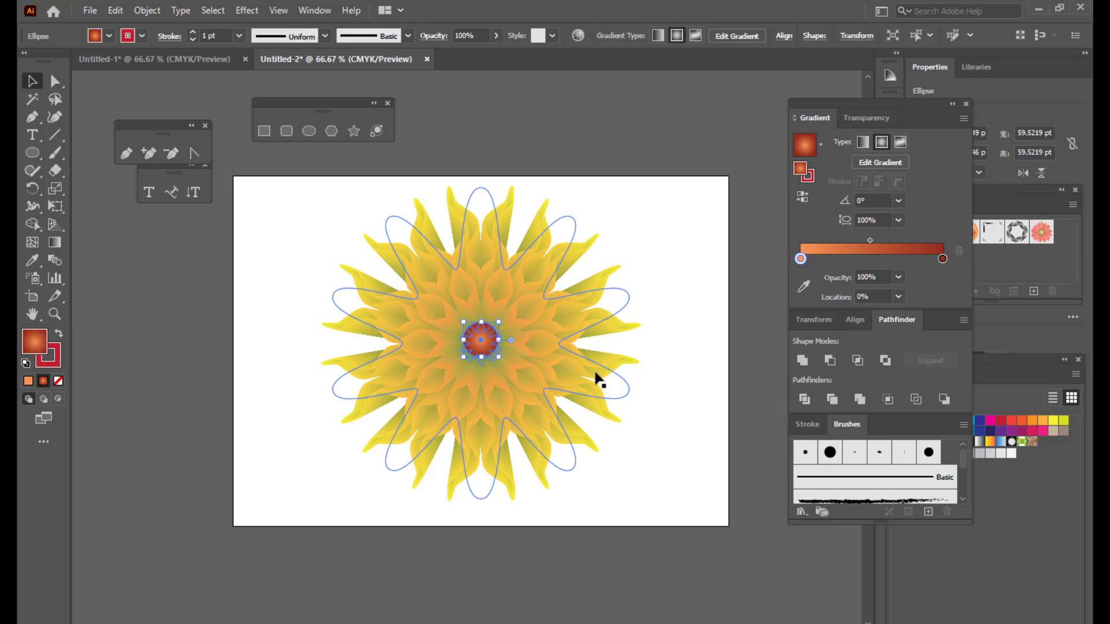
click(700, 311)
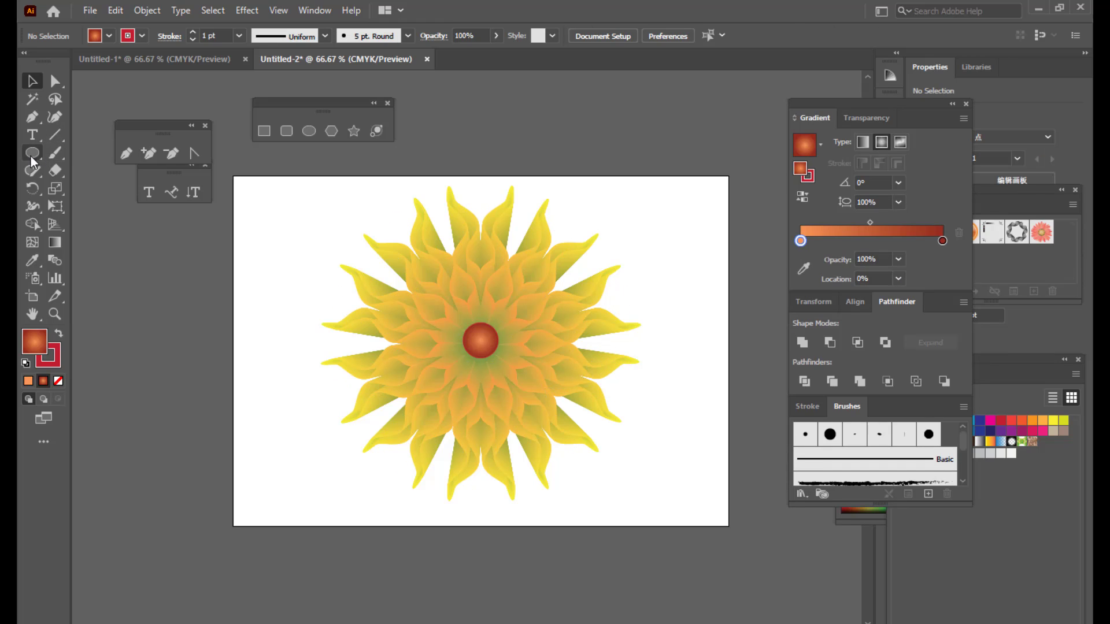
- Draw a rectangle covering the whole artboard, about 842 by 595 pt, and deselect it
click(264, 131)
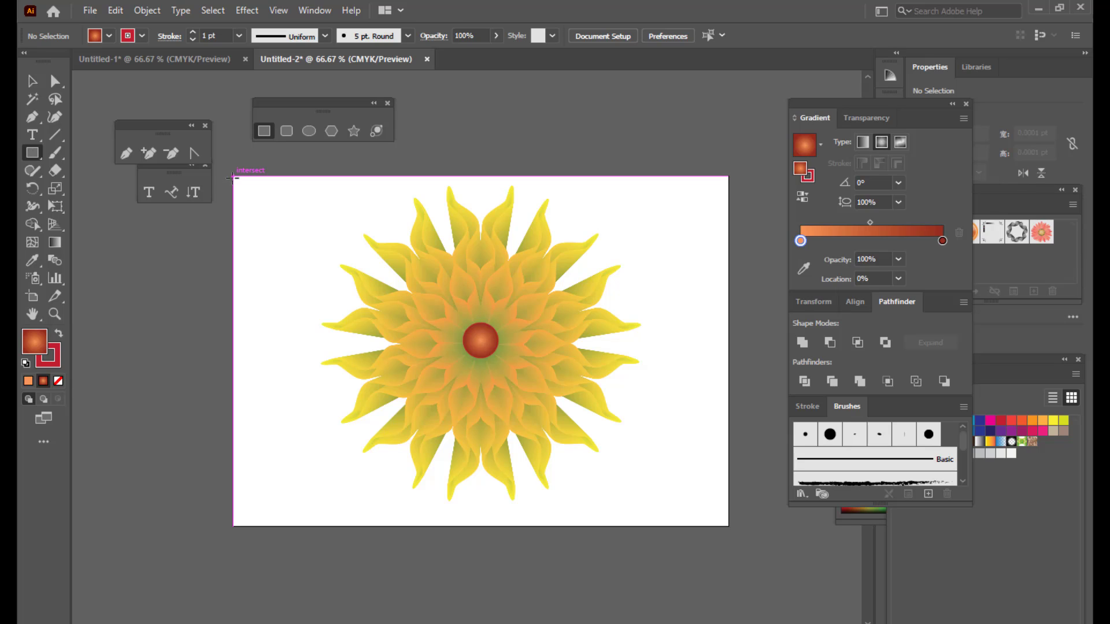
drag(234, 179, 728, 526)
click(32, 81)
click(668, 155)
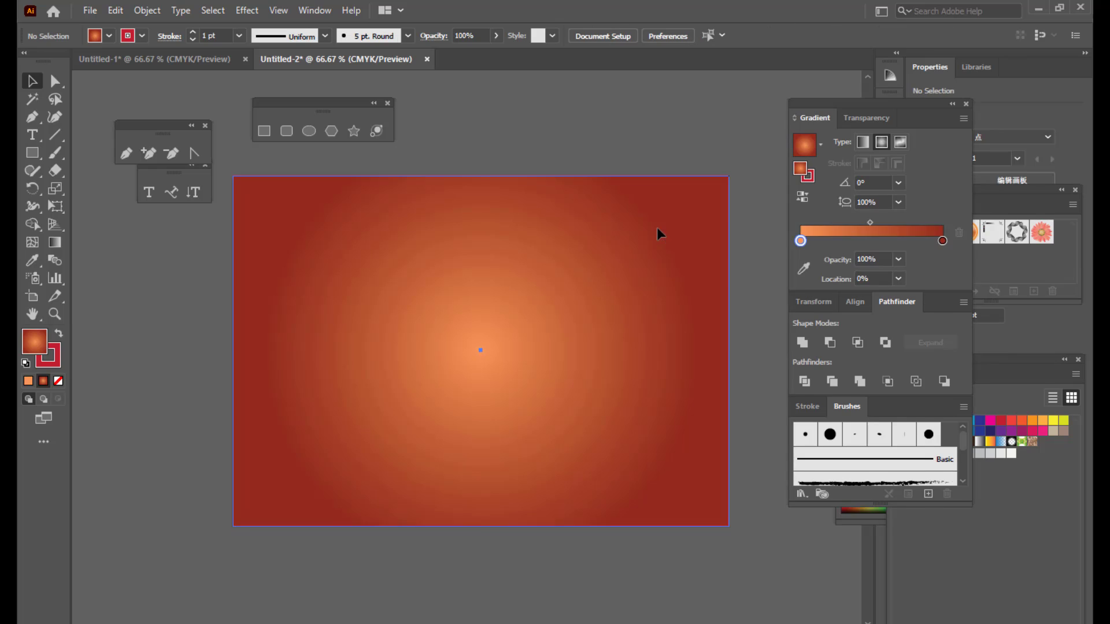
- Recolour the rectangle's radial gradient from light blue (C 54.51, M 0, Y 7.06, K 0) to dark blue (C 100, M 99.22, Y 13.73, K 16.47)
click(658, 230)
double_click(943, 260)
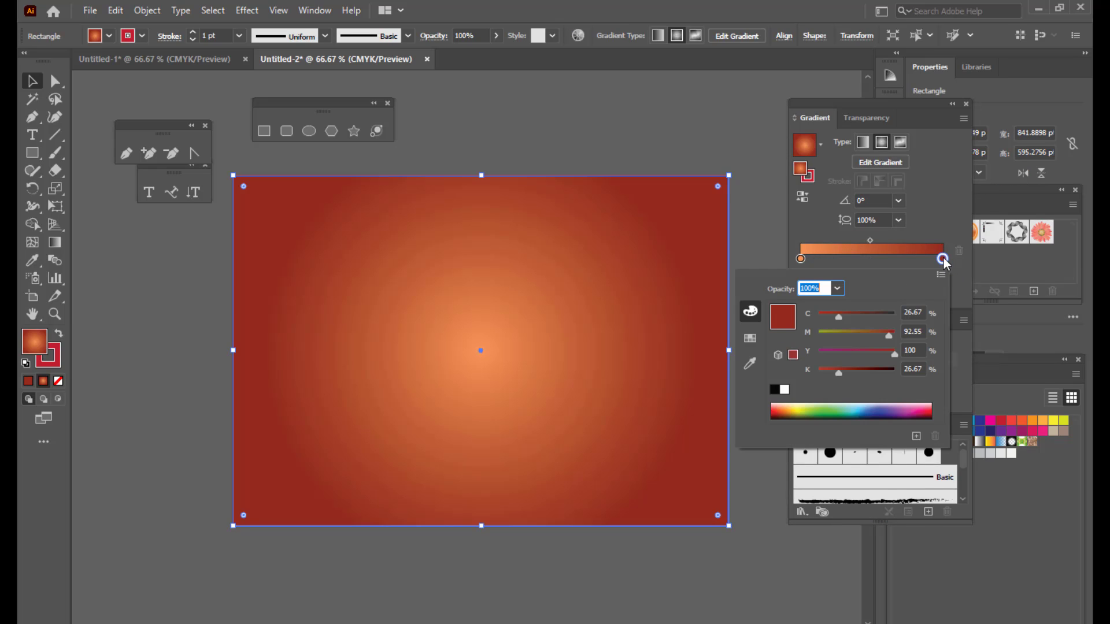
click(884, 407)
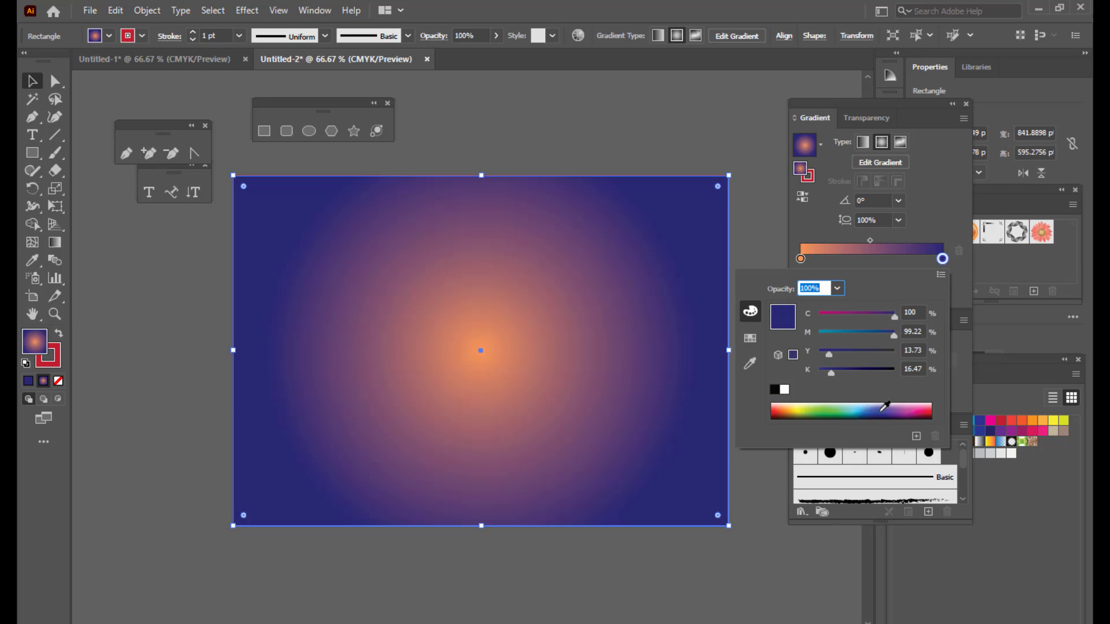
click(801, 258)
double_click(801, 258)
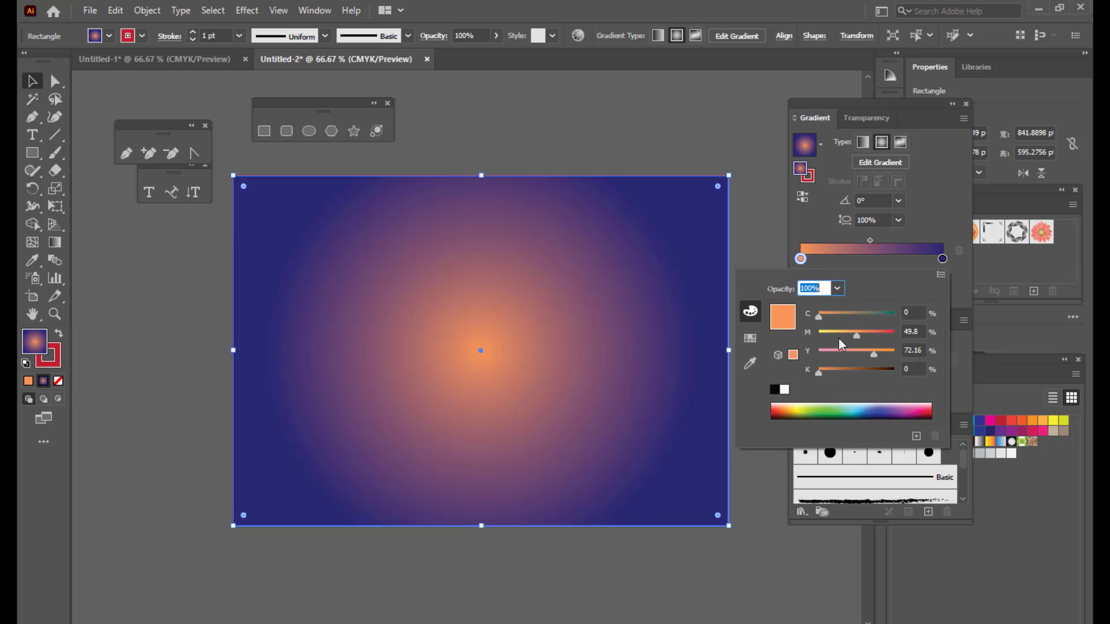
click(861, 407)
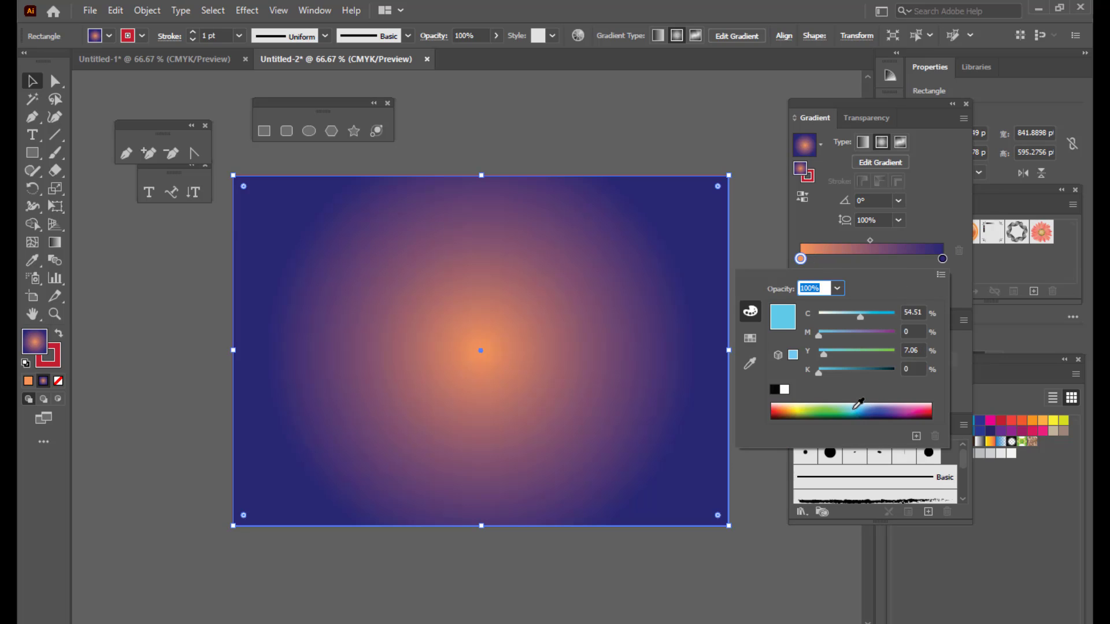
click(868, 240)
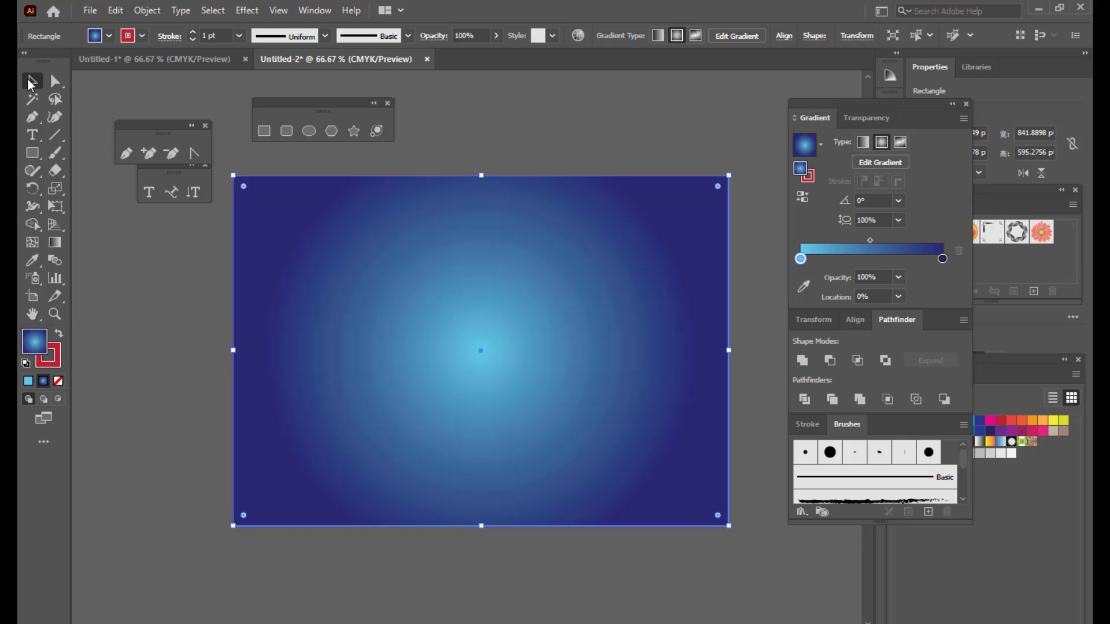
- Send the blue gradient rectangle to the back, behind the flower, and deselect it
right_click(543, 207)
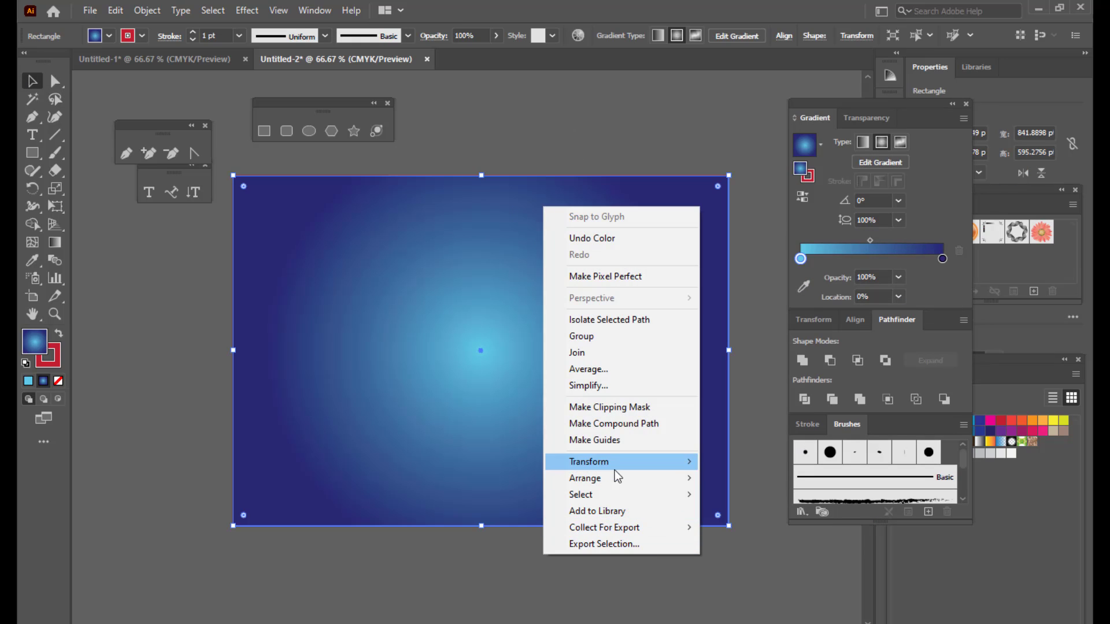
mouse_move(619, 478)
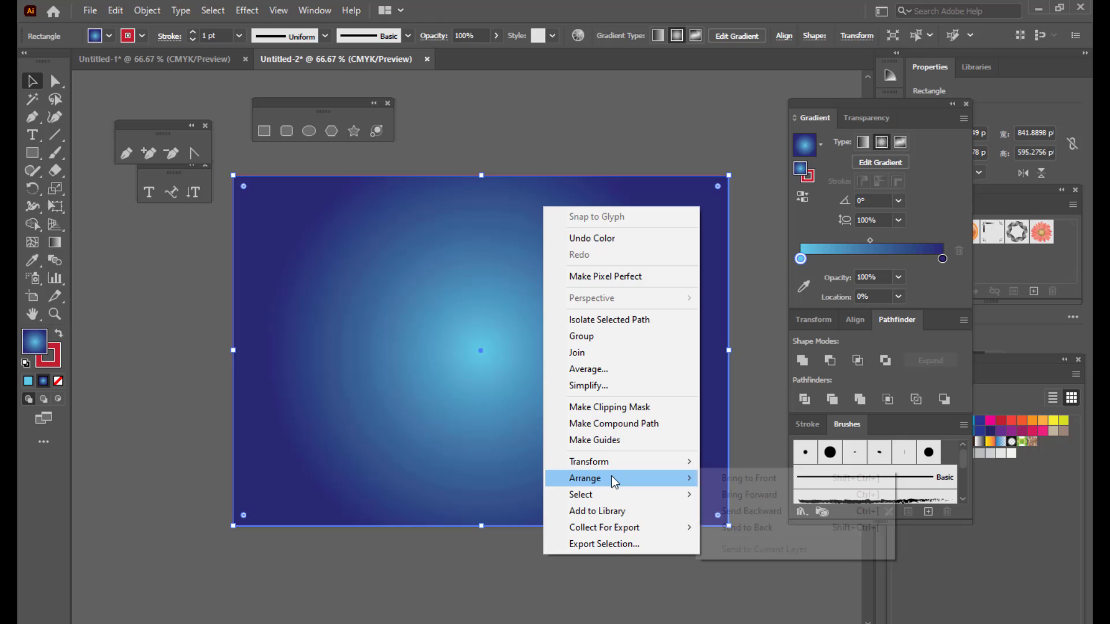
click(757, 525)
click(588, 95)
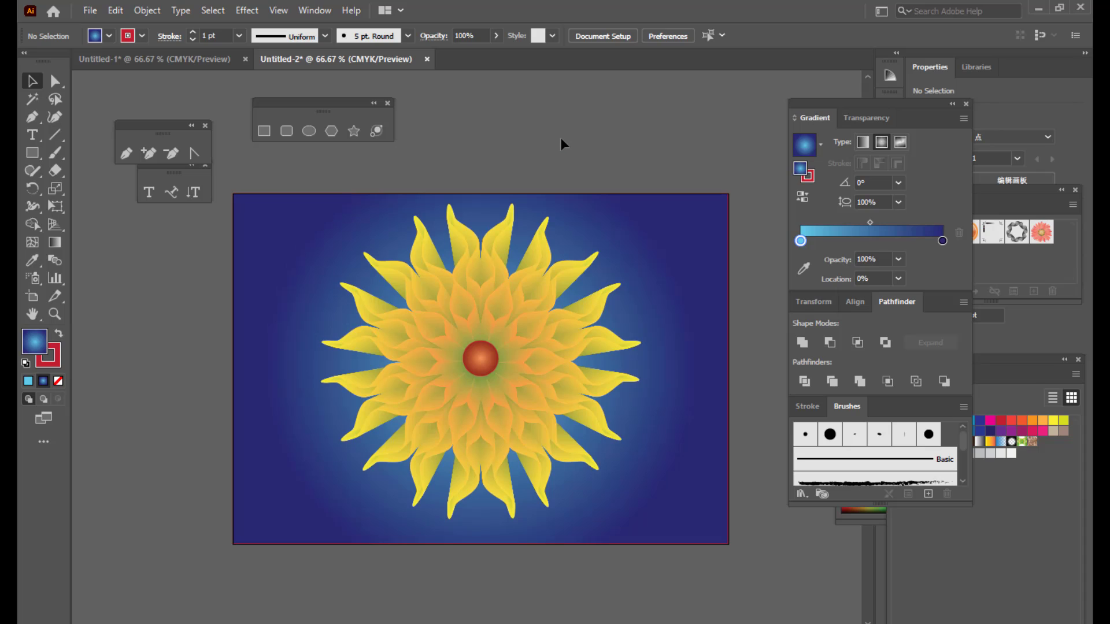
click(659, 226)
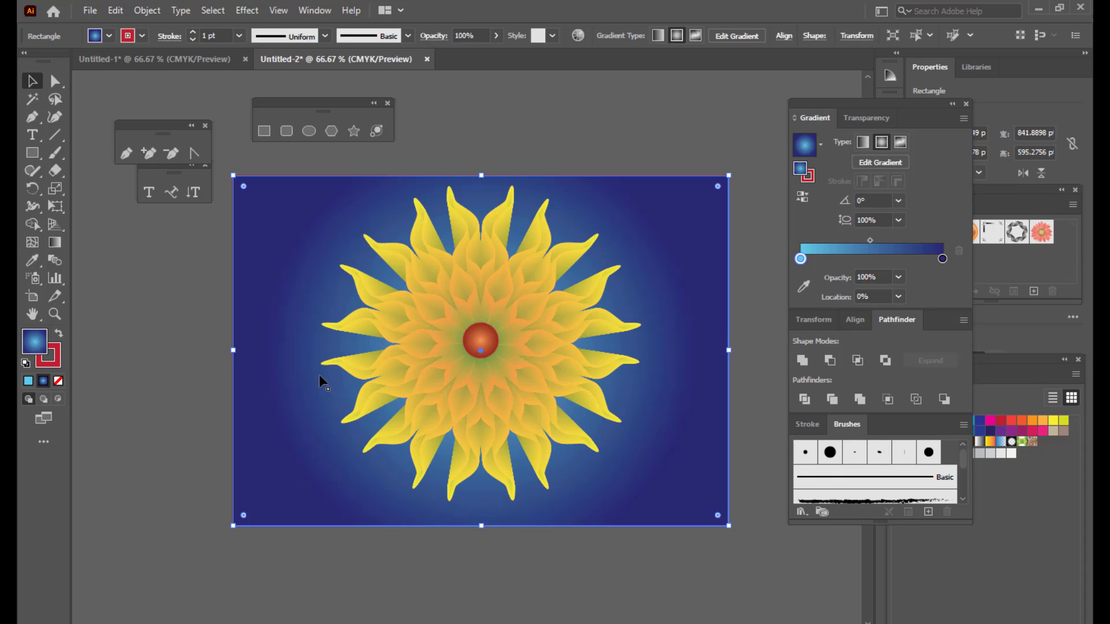
click(584, 97)
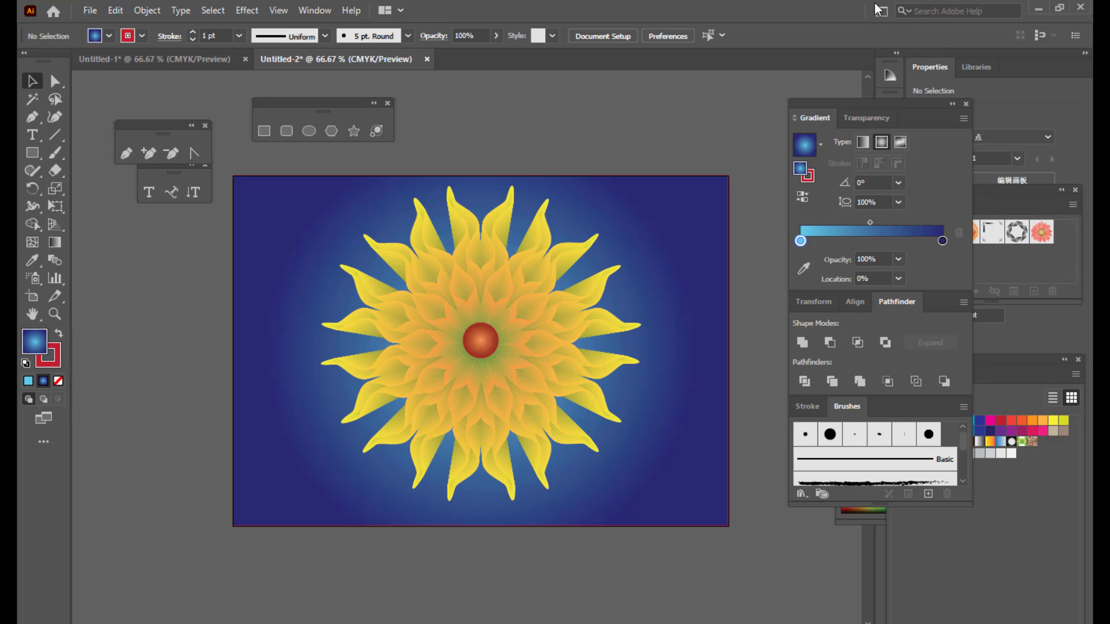
- Tighten the background's radial gradient by moving its dark blue stop to about 56.5% and widening the gradient's radius to the rectangle's side edge, and deselect it
click(710, 259)
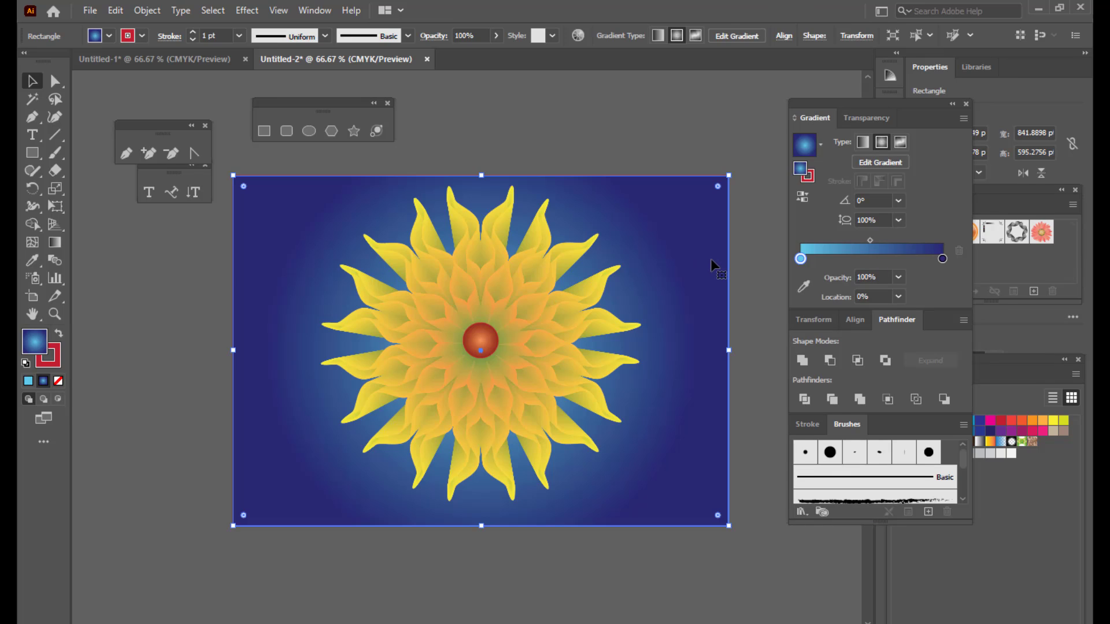
key(g)
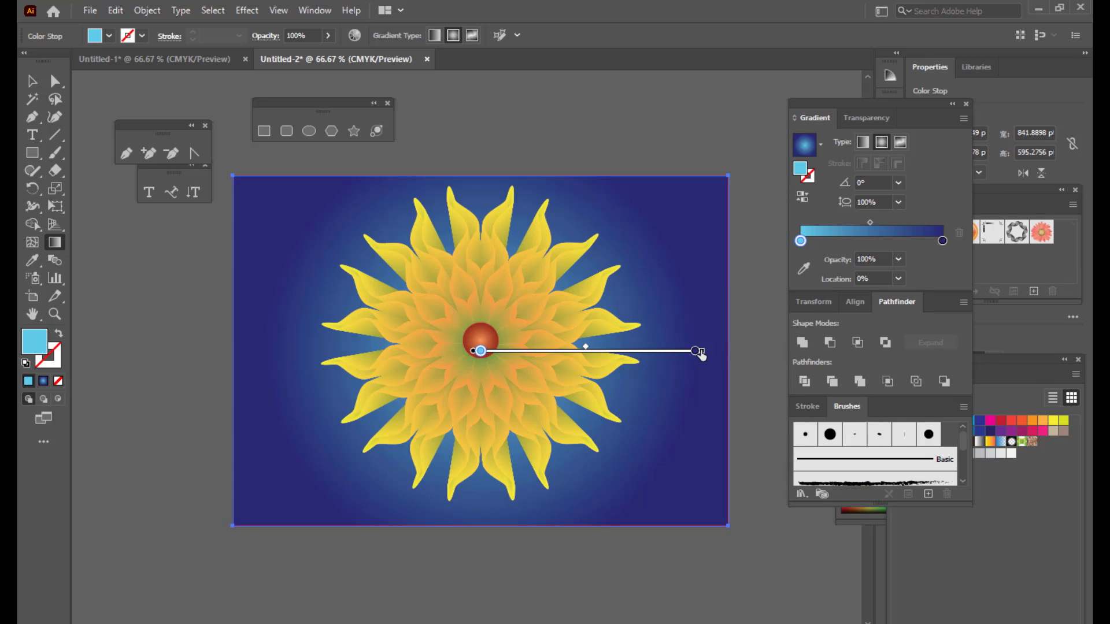
click(697, 351)
mouse_move(696, 351)
mouse_down()
mouse_move(579, 359)
mouse_move(630, 360)
mouse_move(607, 367)
mouse_up()
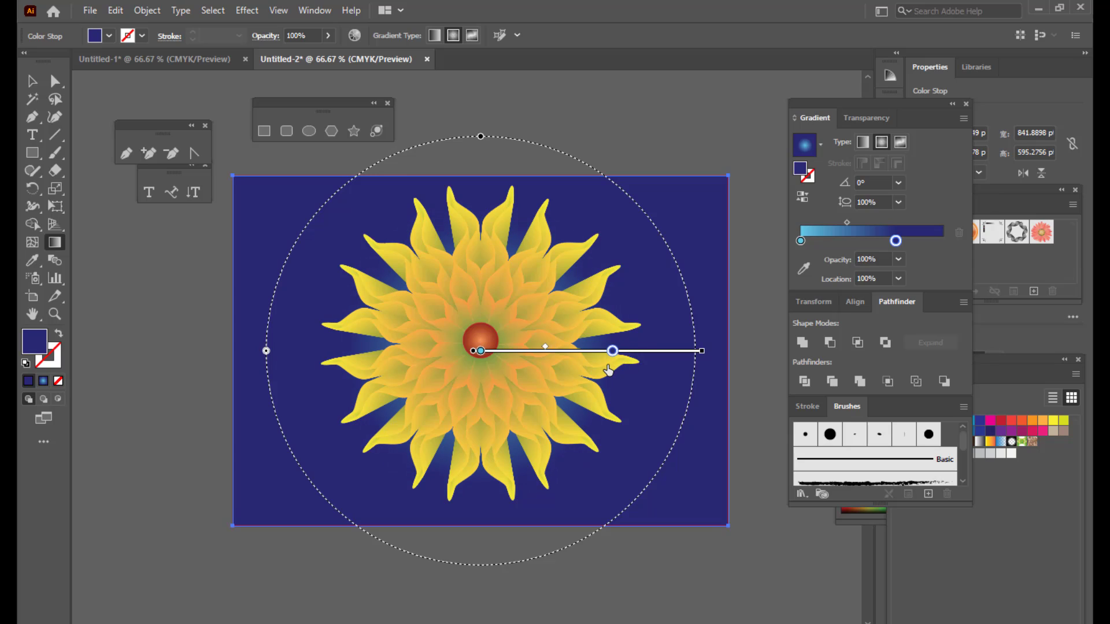
drag(702, 351, 730, 353)
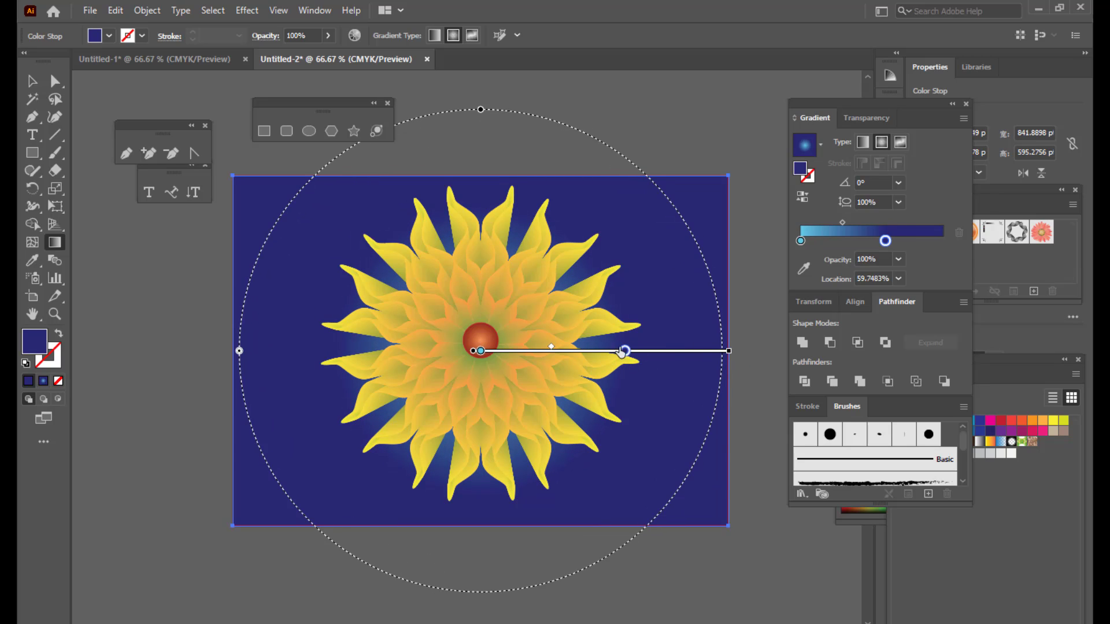
drag(621, 353, 616, 352)
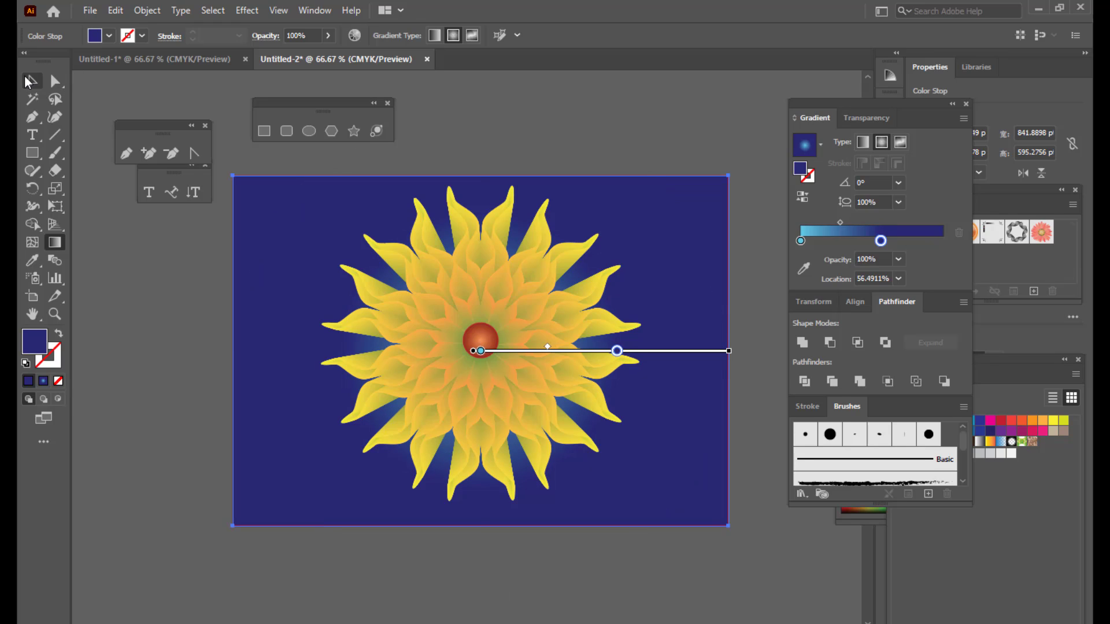
click(27, 83)
click(498, 93)
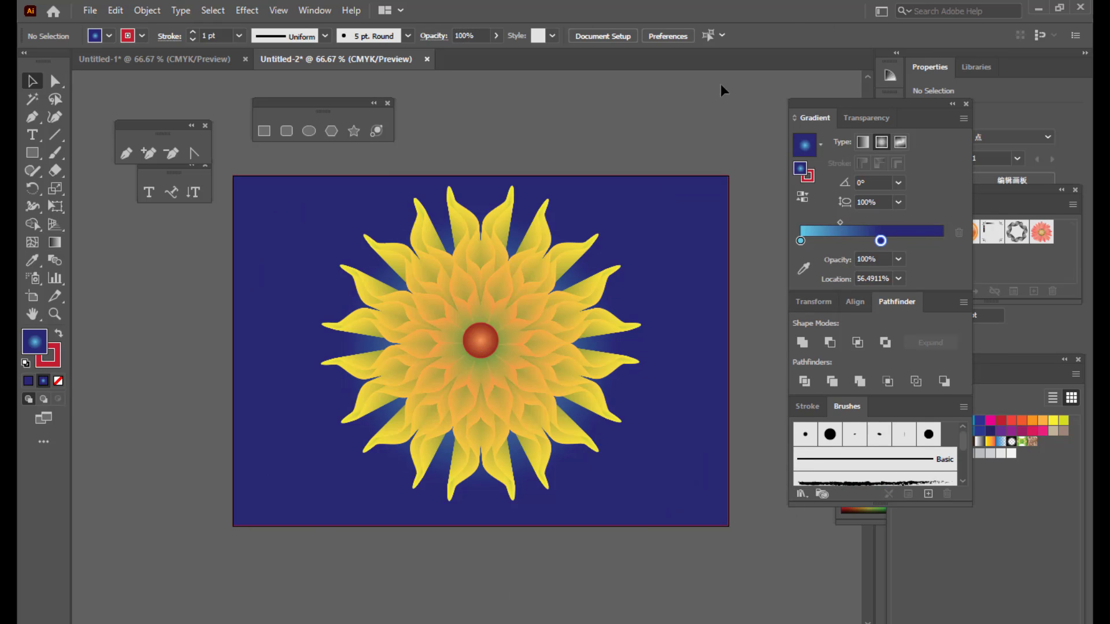
scroll(611, 124, up, 1)
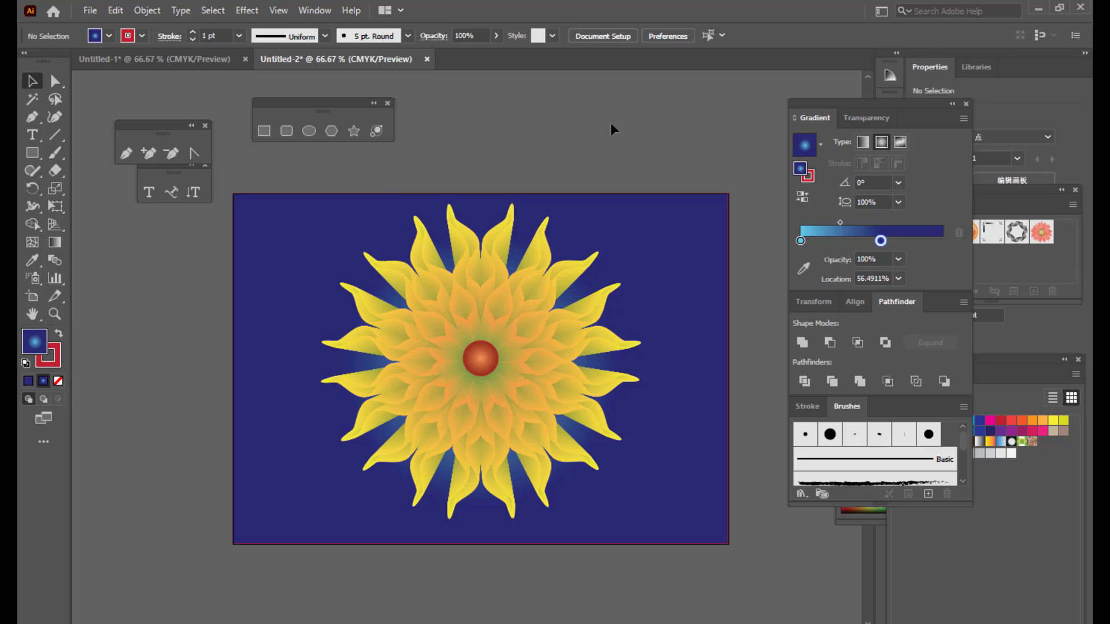
scroll(627, 127, down, 1)
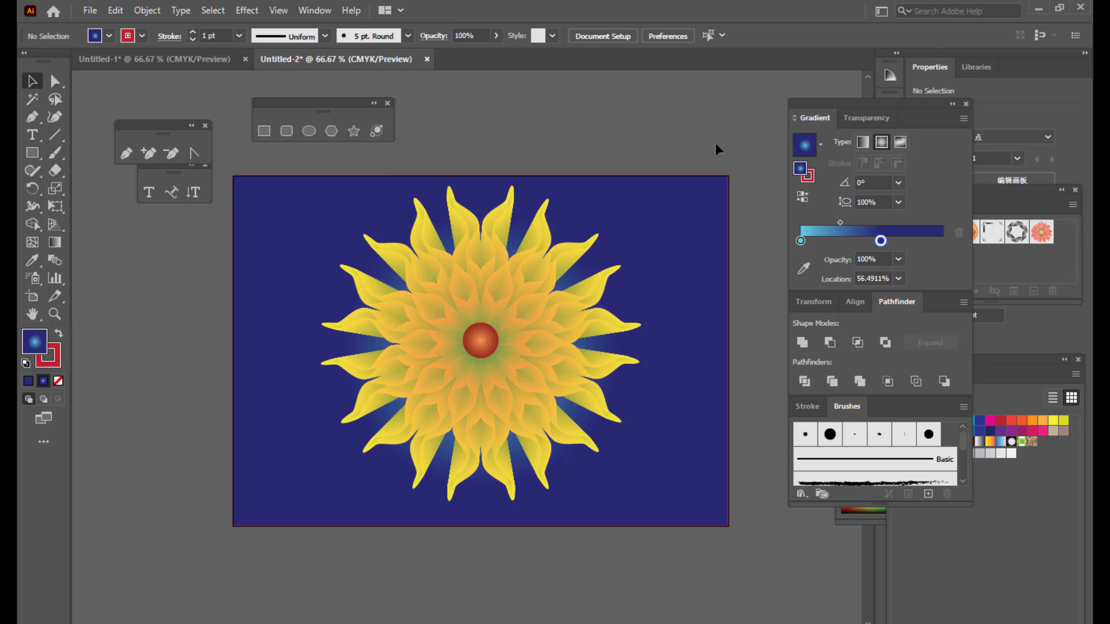
- Export the artwork to the Desktop as a JPEG named flower, accepting the offered JPEG options
click(91, 11)
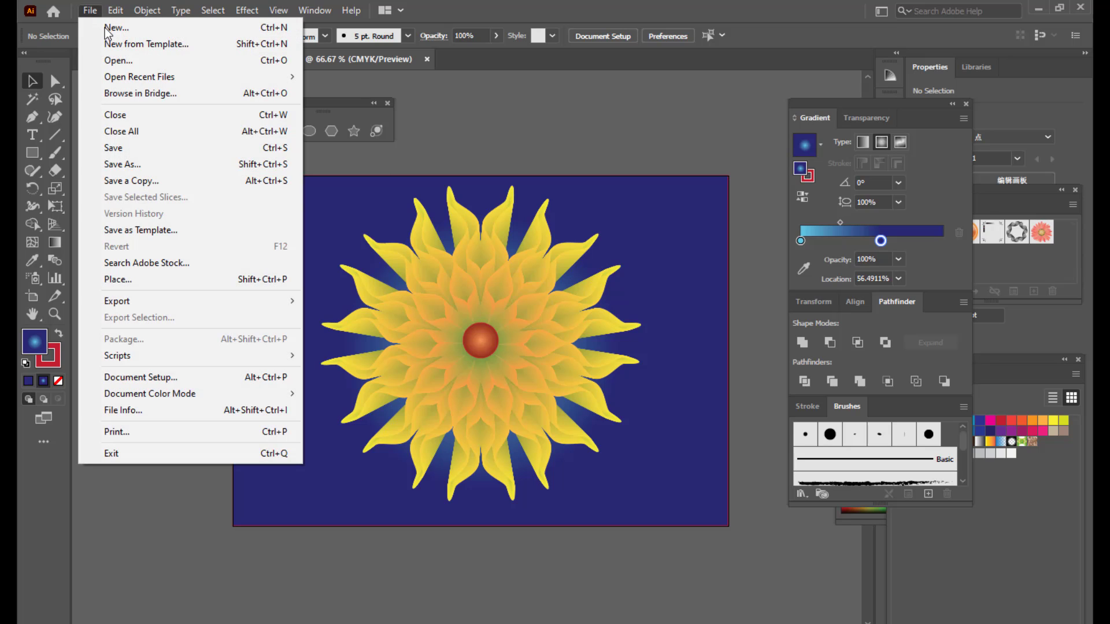
mouse_move(156, 303)
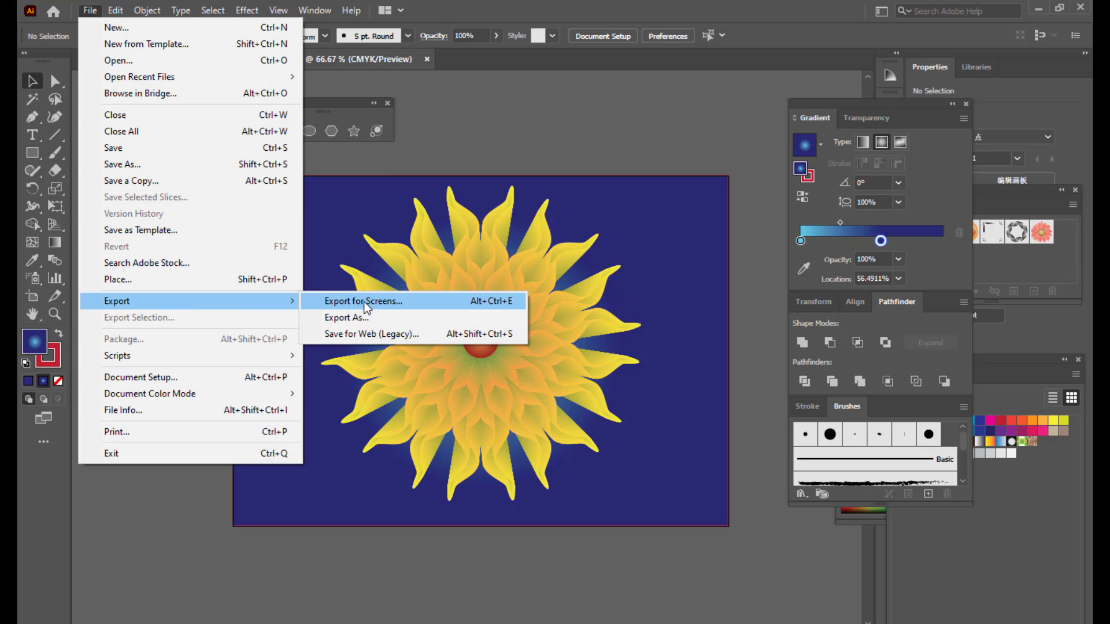
click(365, 320)
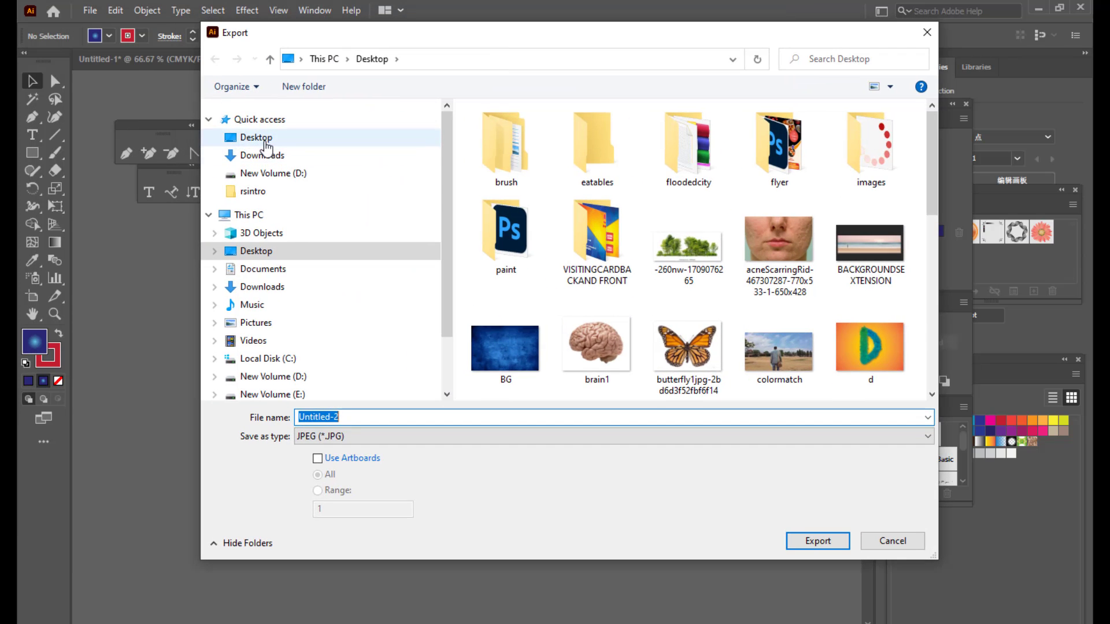
click(266, 142)
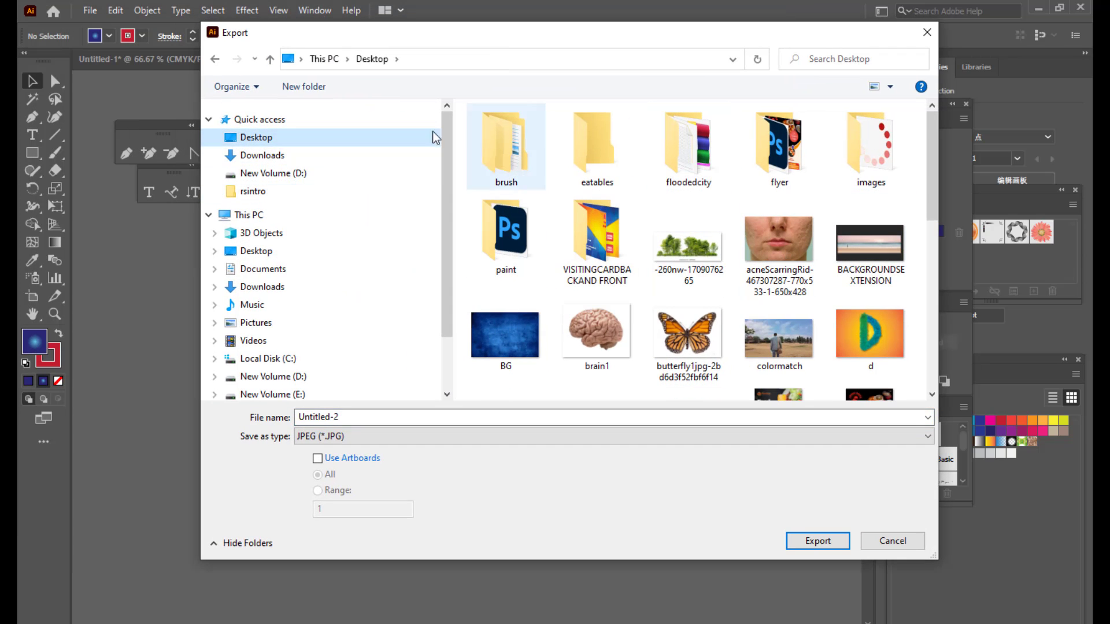
drag(933, 155, 934, 320)
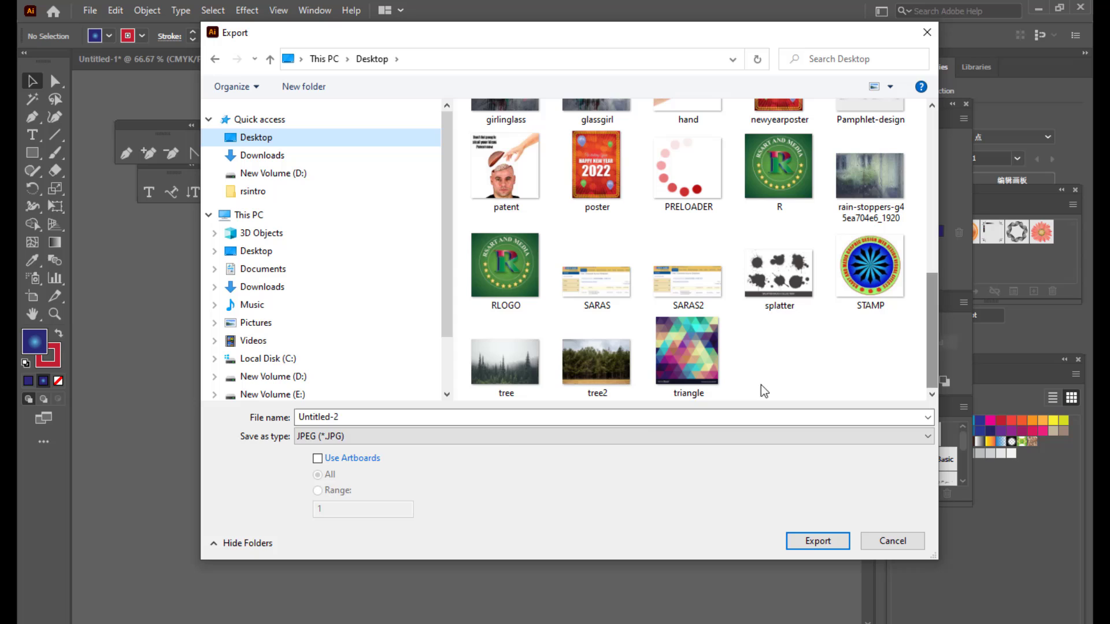
click(366, 418)
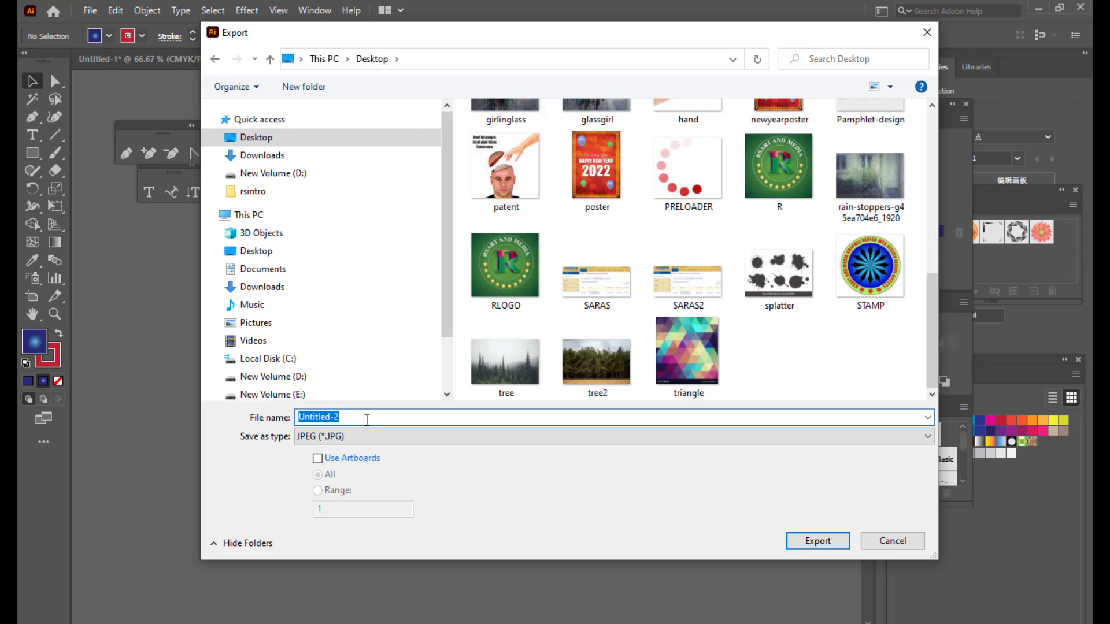
text(flower)
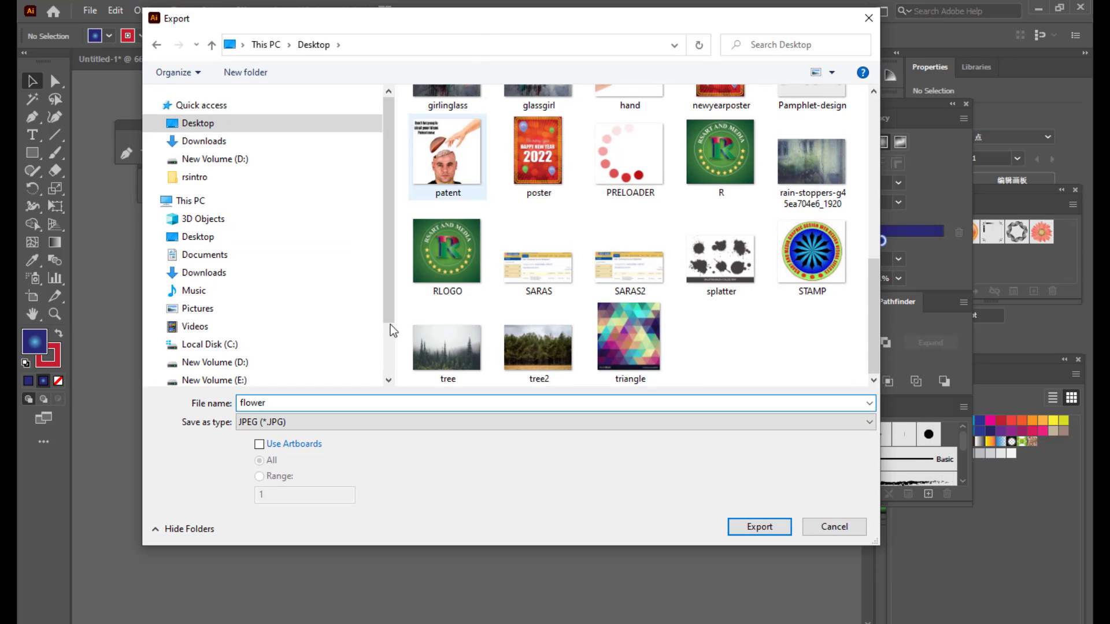
drag(522, 17, 507, 17)
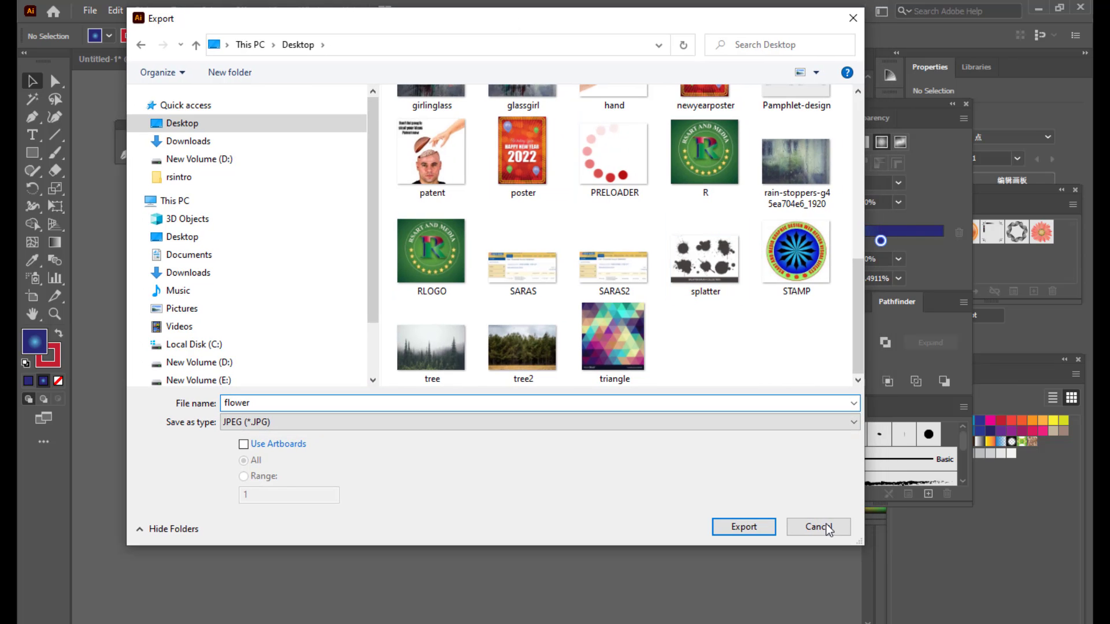
click(743, 527)
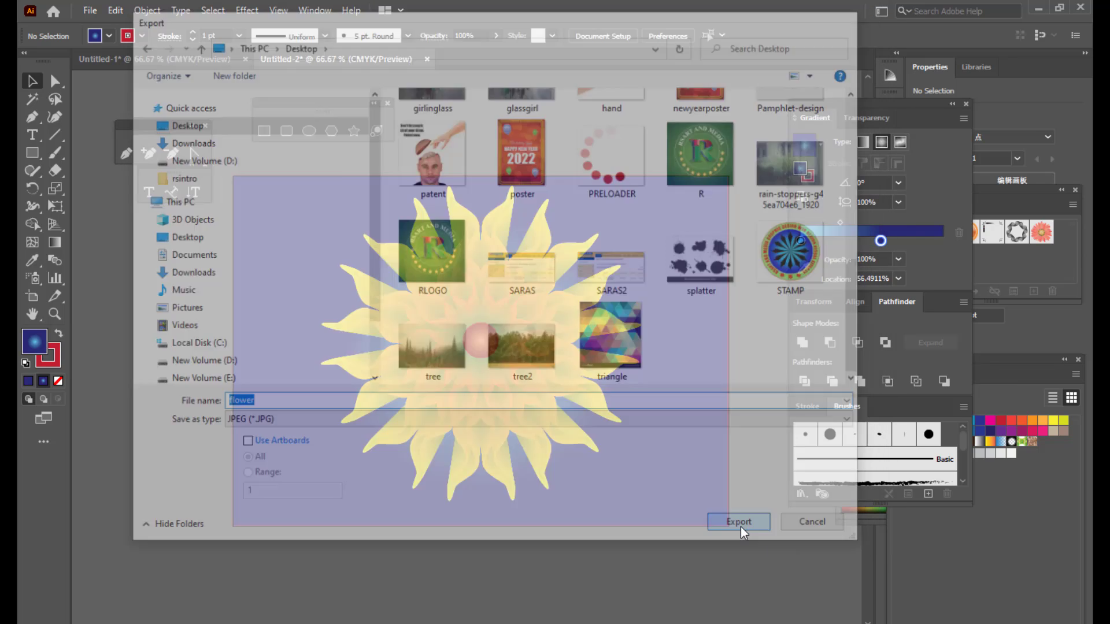
drag(590, 254, 834, 69)
click(855, 342)
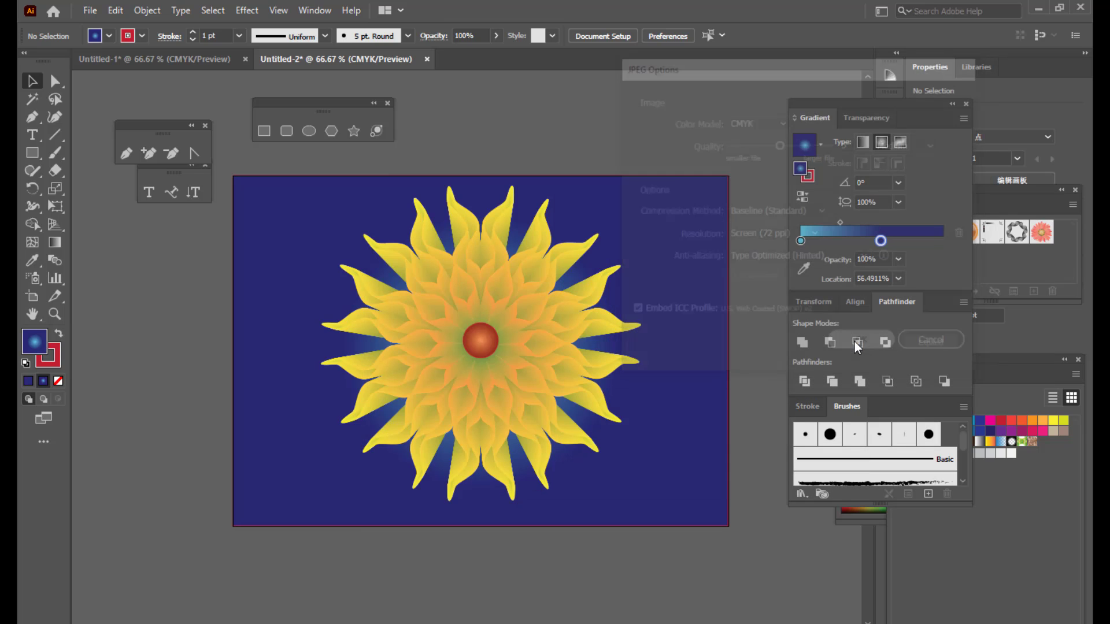
- Switch to the desktop and open the exported flower image in Photos to check it
click(1038, 7)
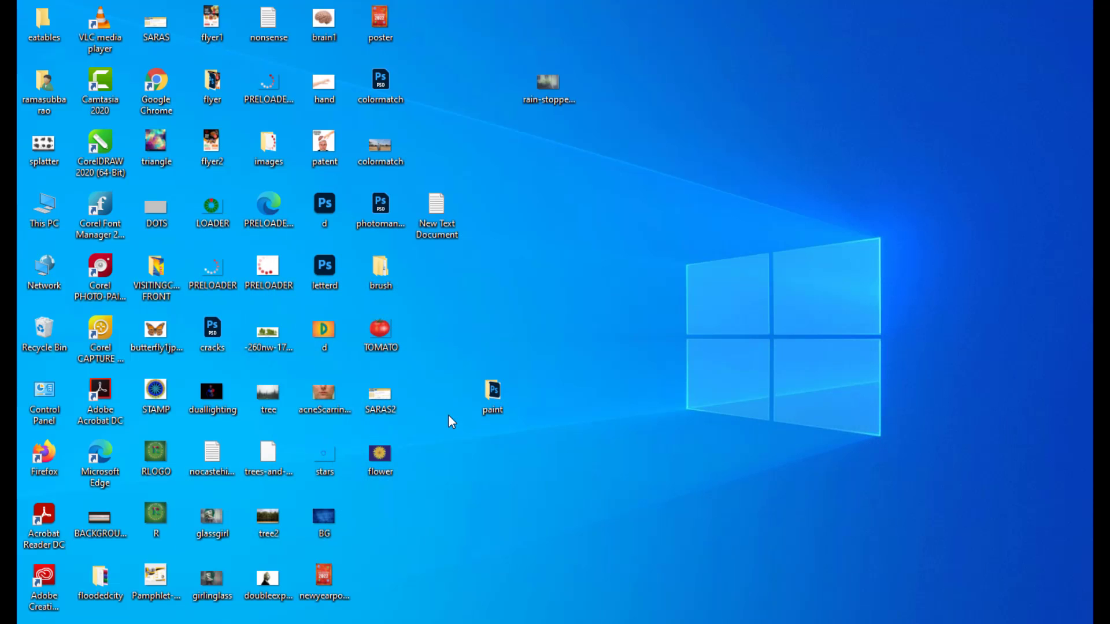
double_click(387, 458)
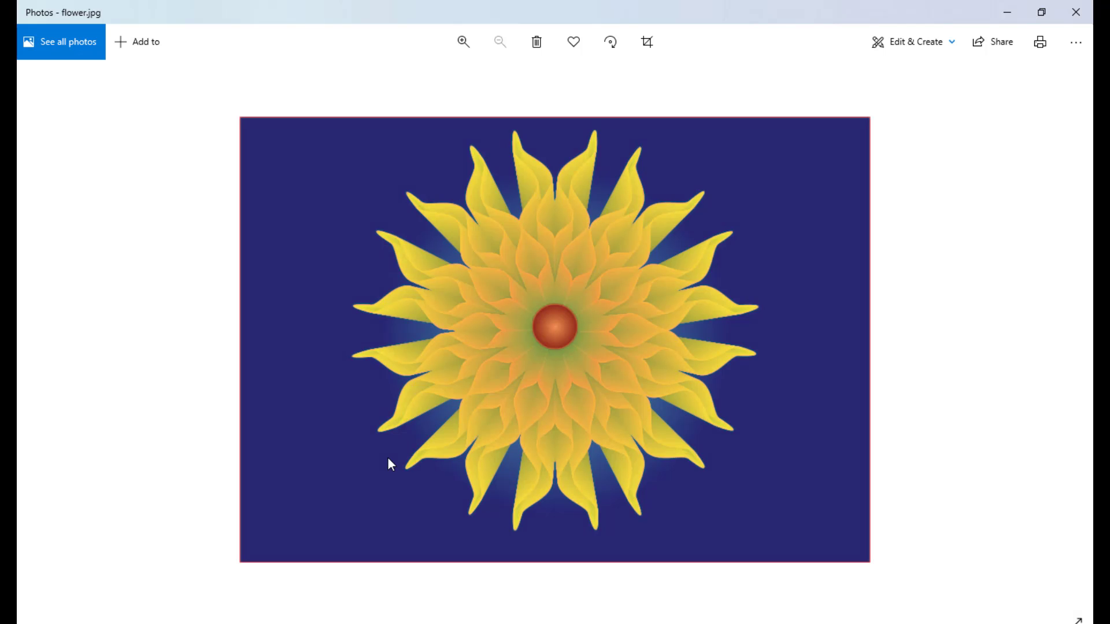